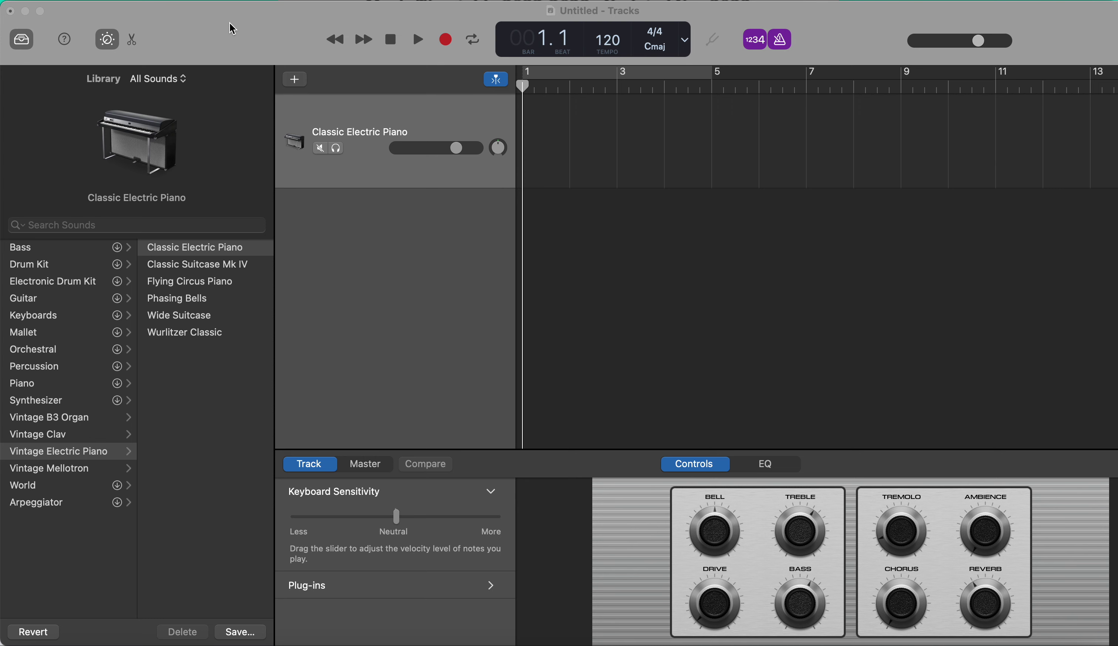
Open the Musical Typing keyboard with Cmd+K, test a note, and place it lower over the tracks area
{"action": "left_click", "coordinate": [230, 23]}
{"action": "key", "text": "super+k"}
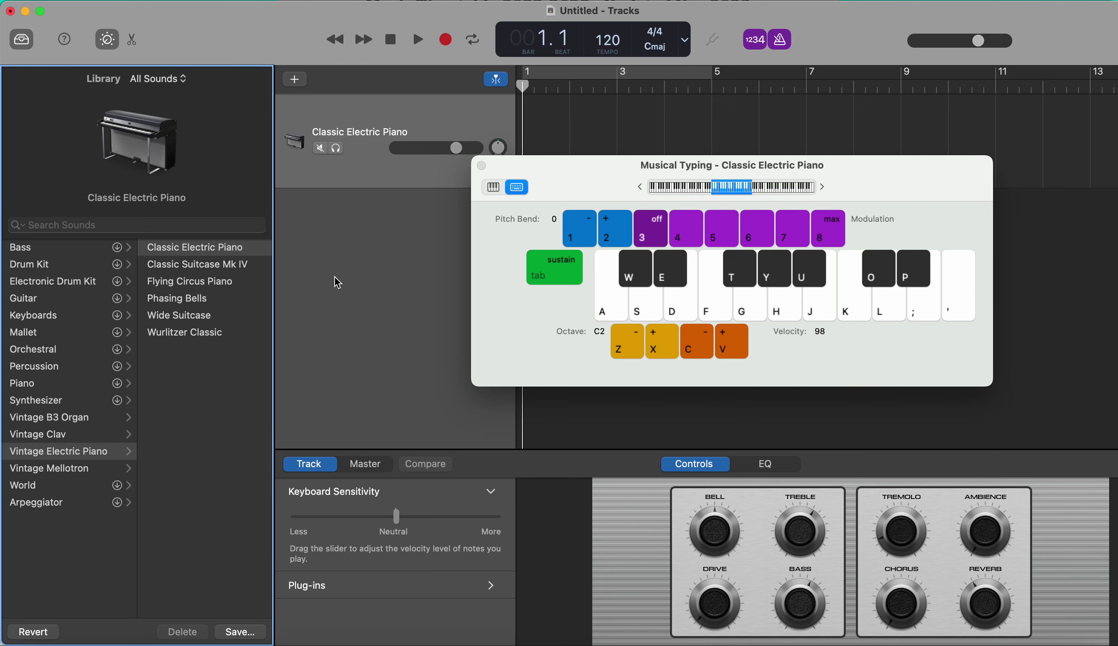
{"action": "left_click_drag", "start_coordinate": [564, 179], "coordinate": [457, 237]}
{"action": "left_click", "coordinate": [375, 225]}
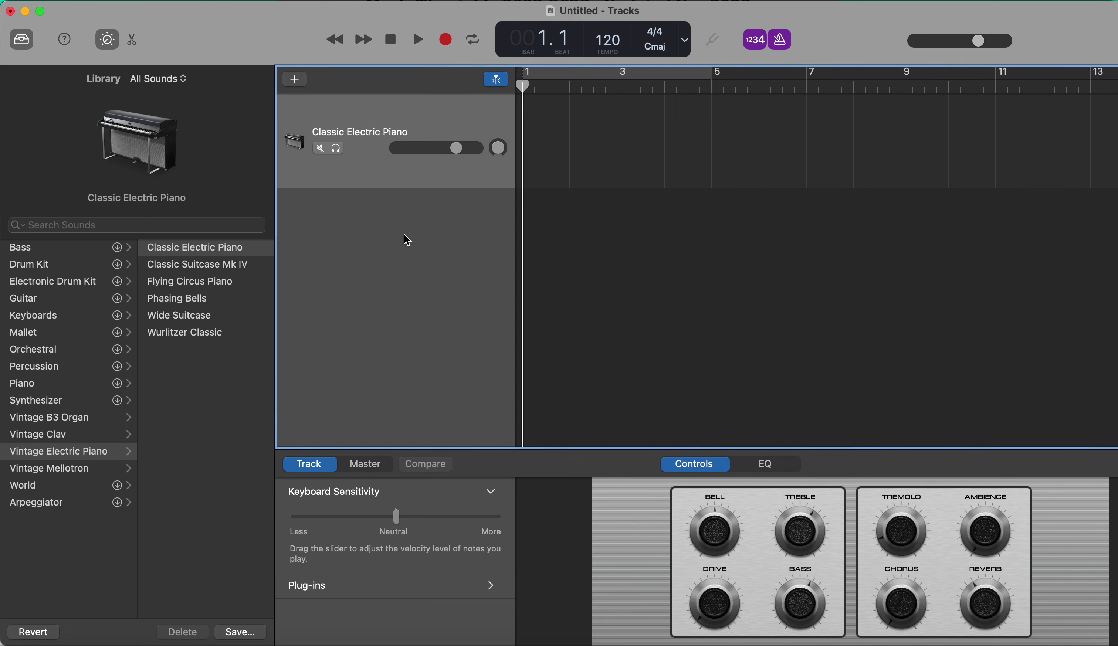
{"action": "key", "text": "super+k"}
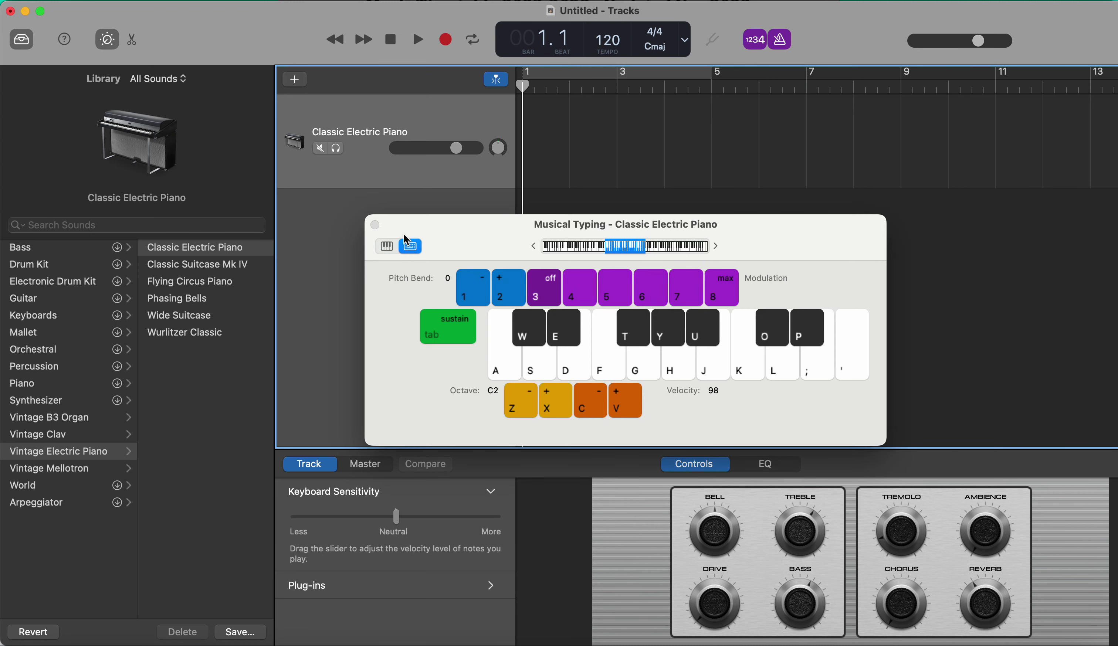
{"action": "key", "text": "super+k"}
{"action": "key", "text": "super+k"}
{"action": "key", "text": "a"}
{"action": "left_click_drag", "start_coordinate": [473, 238], "coordinate": [450, 265]}
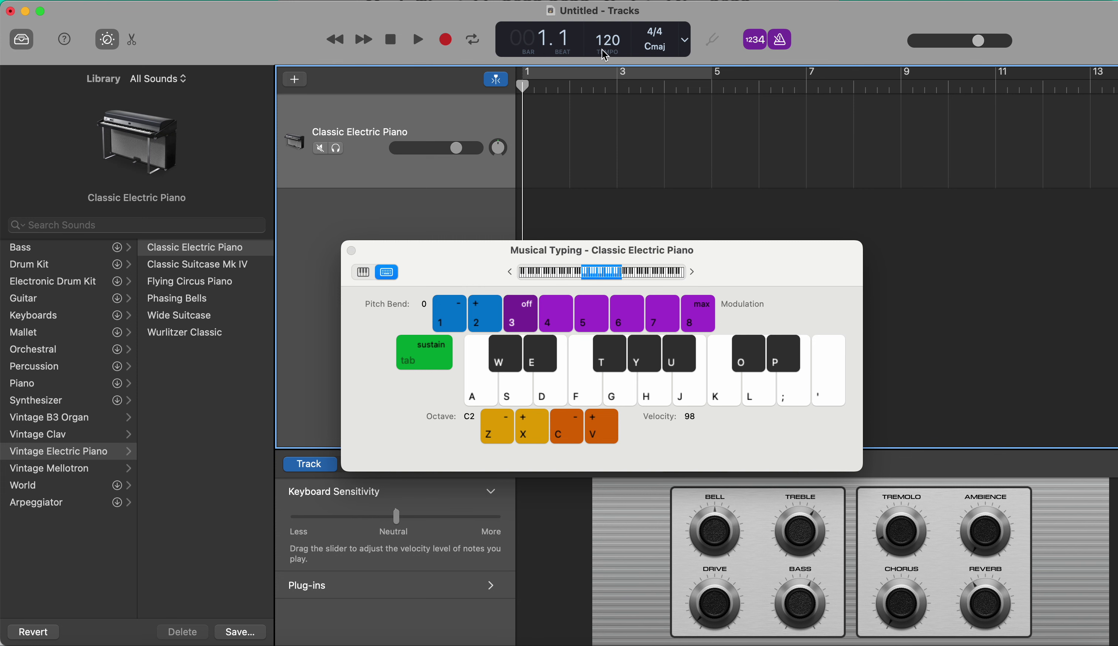
Play and stop the project, then audition the A note while switching the octave range
{"action": "key", "text": "space"}
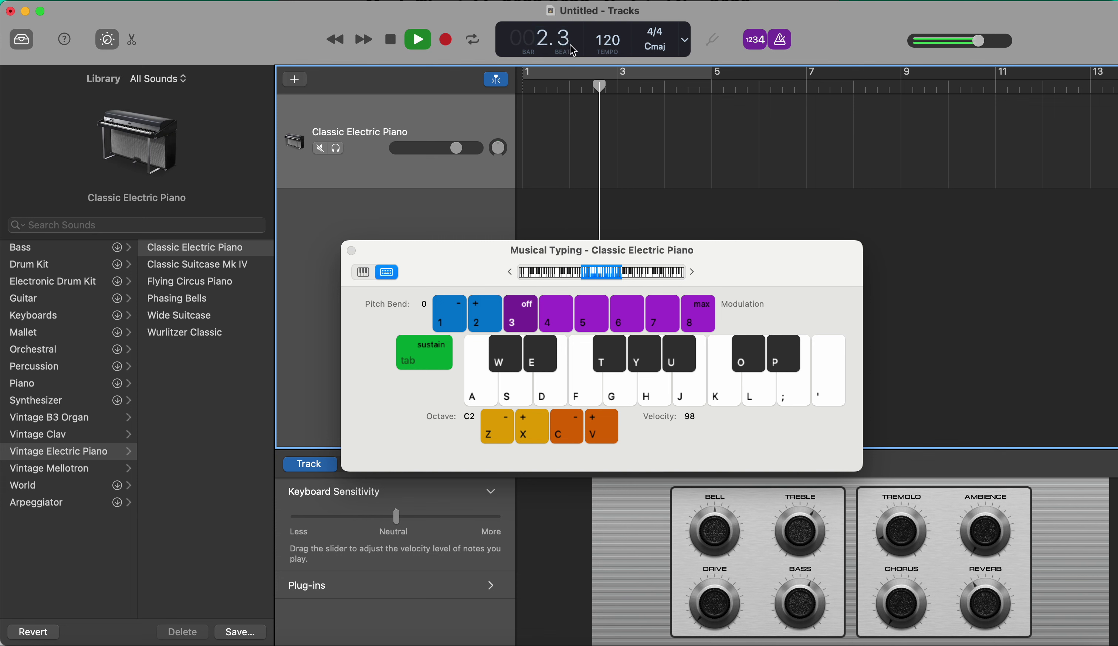
{"action": "key", "text": "space"}
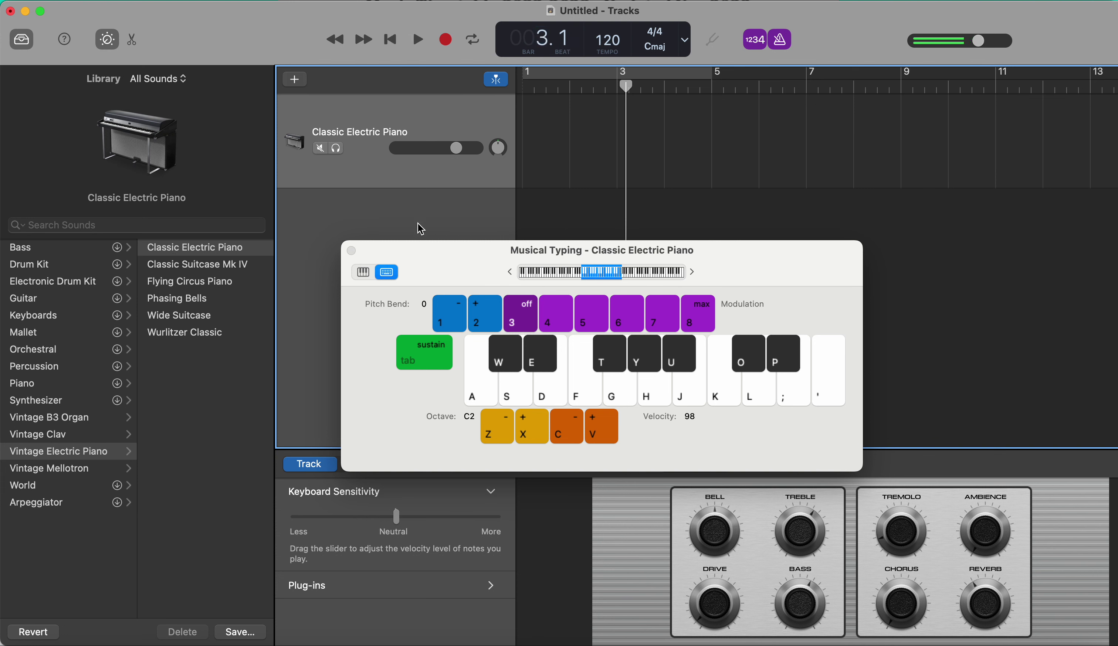
{"action": "key", "text": "a"}
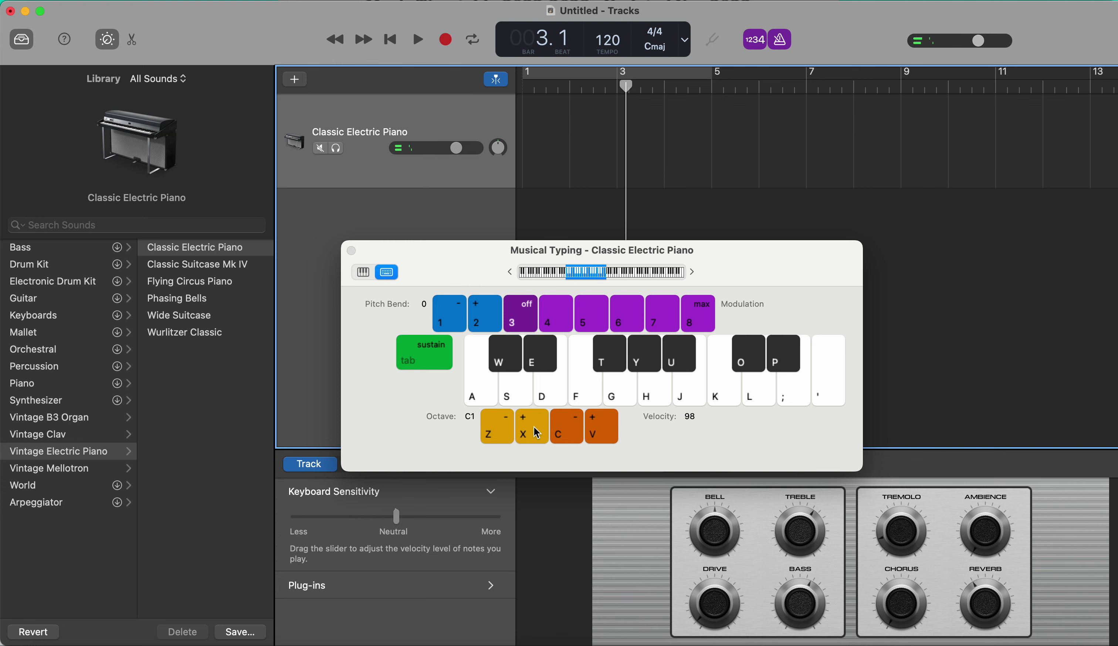
{"action": "left_click", "coordinate": [501, 428]}
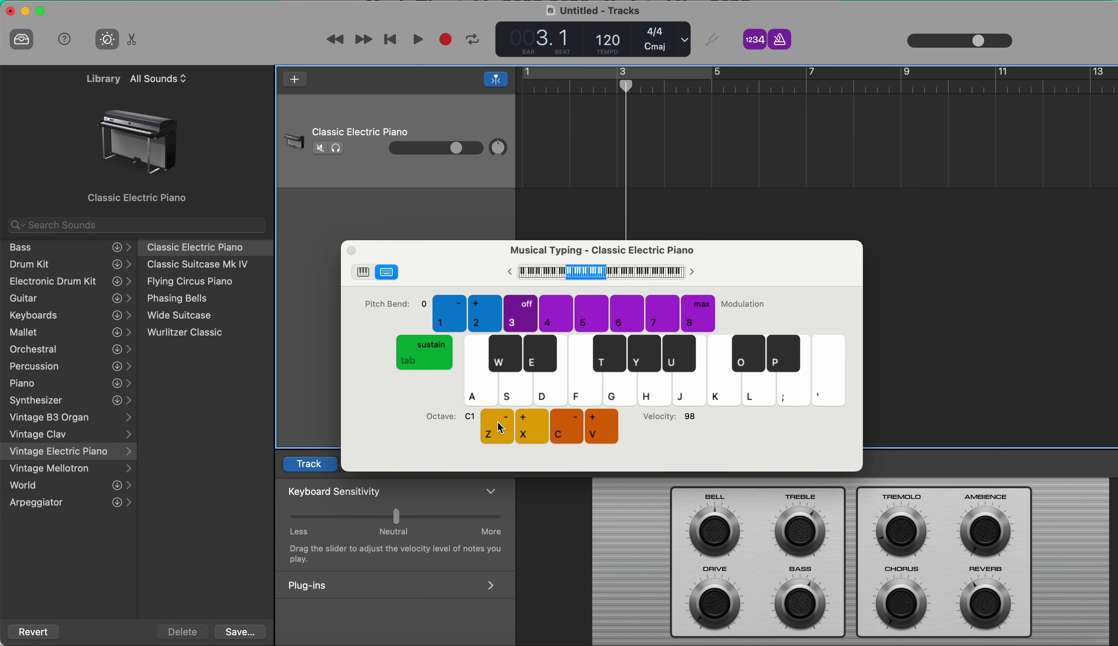
{"action": "left_click", "coordinate": [532, 430]}
{"action": "key", "text": "a"}
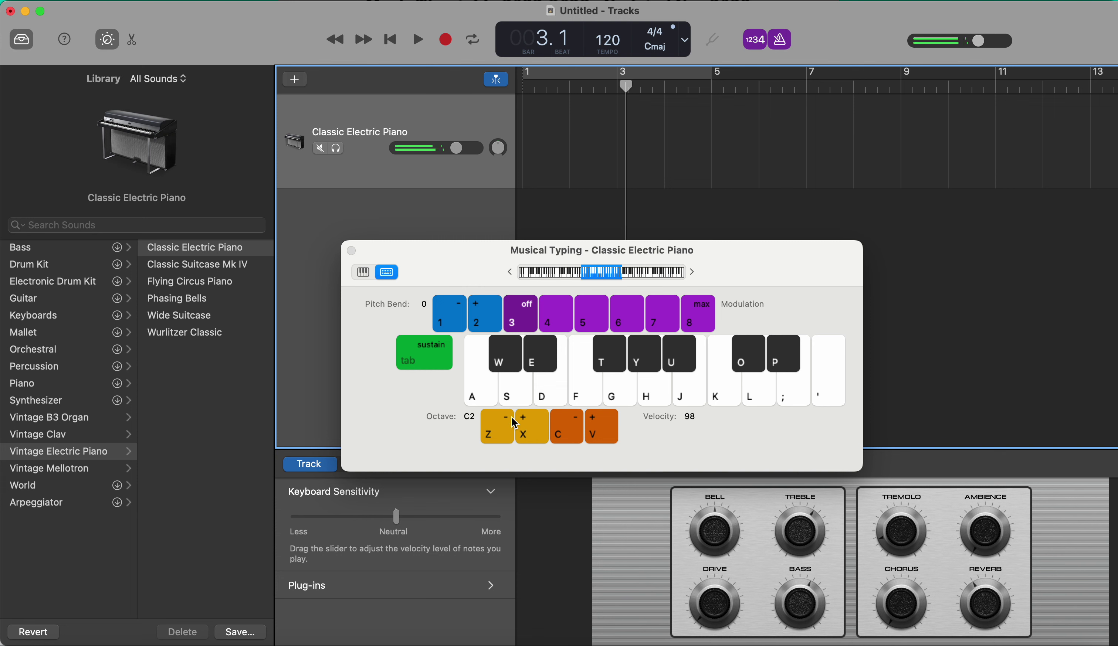
At octave C1, play the A, F, G, F phrase and return the playhead to bar 1
{"action": "left_click", "coordinate": [510, 427]}
{"action": "key", "text": "a"}
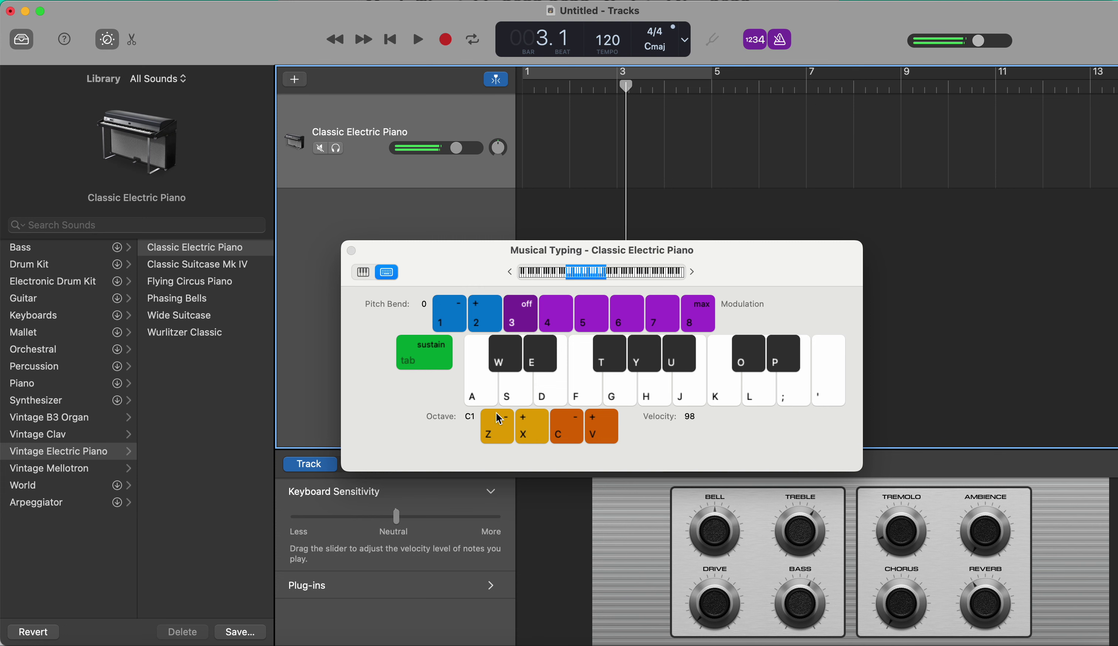
{"action": "key", "text": "f"}
{"action": "key", "text": "g"}
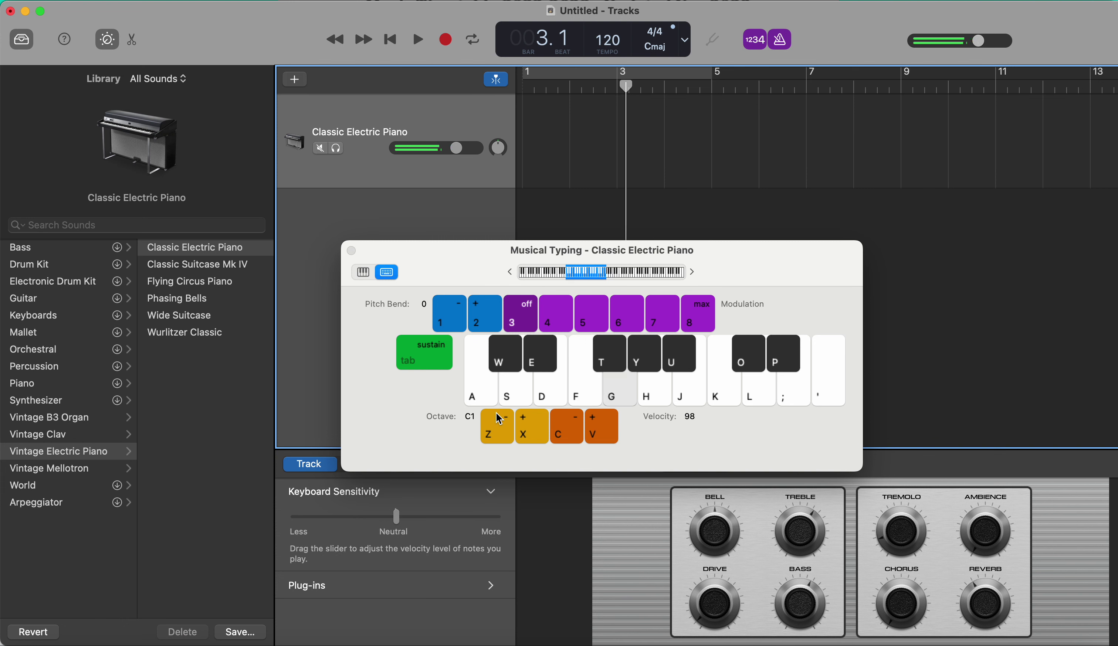
{"action": "key", "text": "f"}
{"action": "key", "text": "a"}
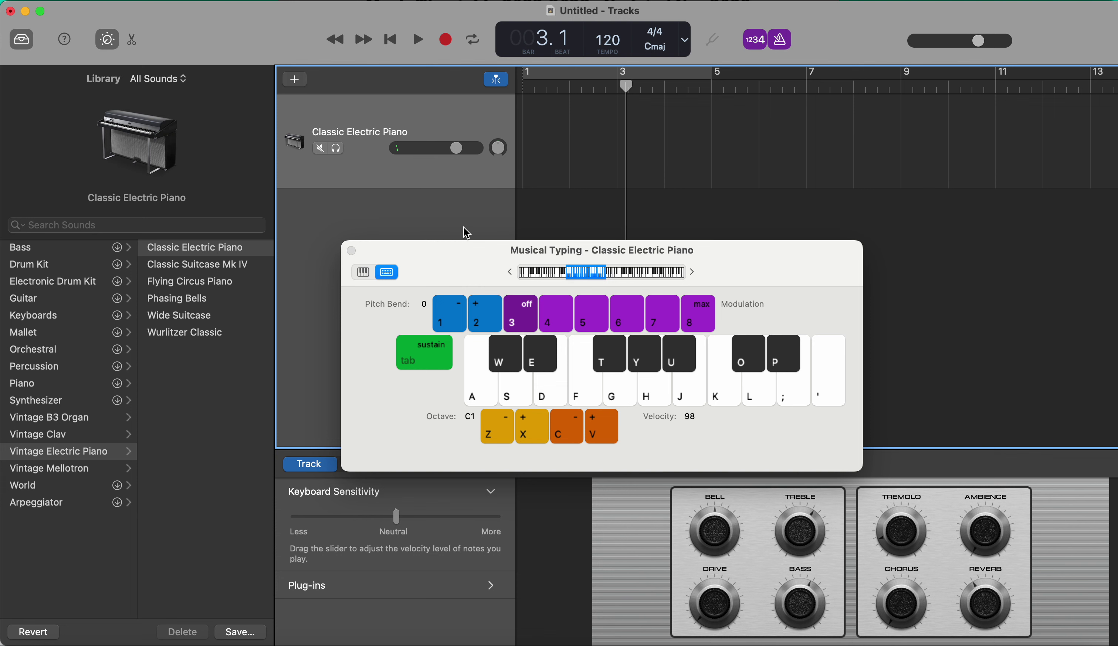
{"action": "key", "text": "Return"}
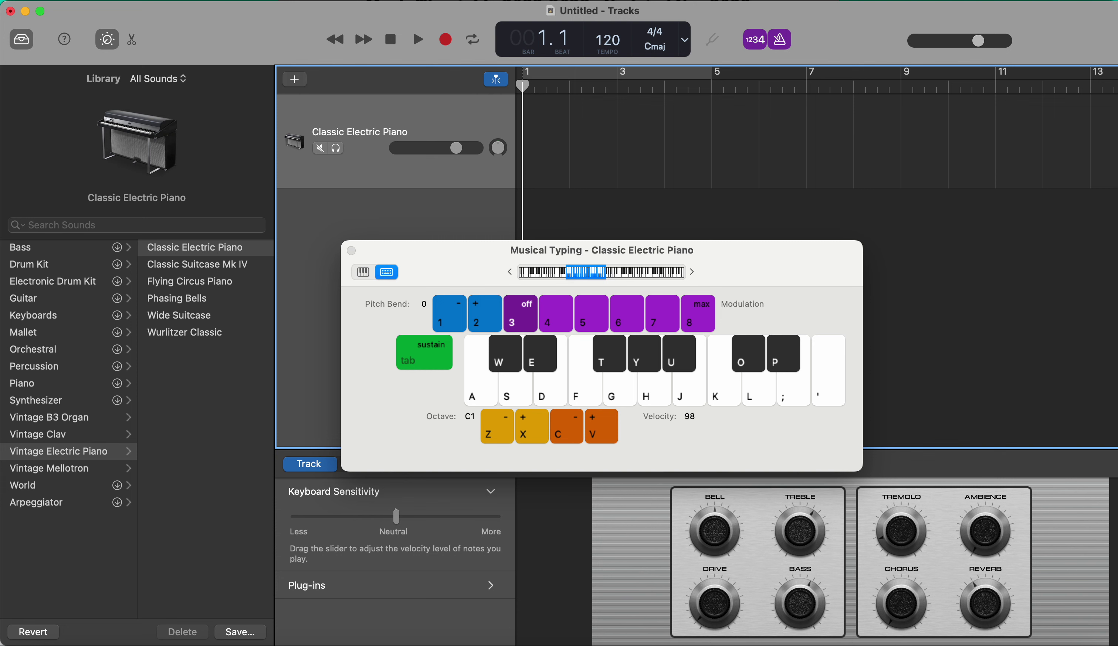
Record A, F, G, F into a four-bar piano region and open it in the Piano Roll
{"action": "left_click", "coordinate": [447, 40]}
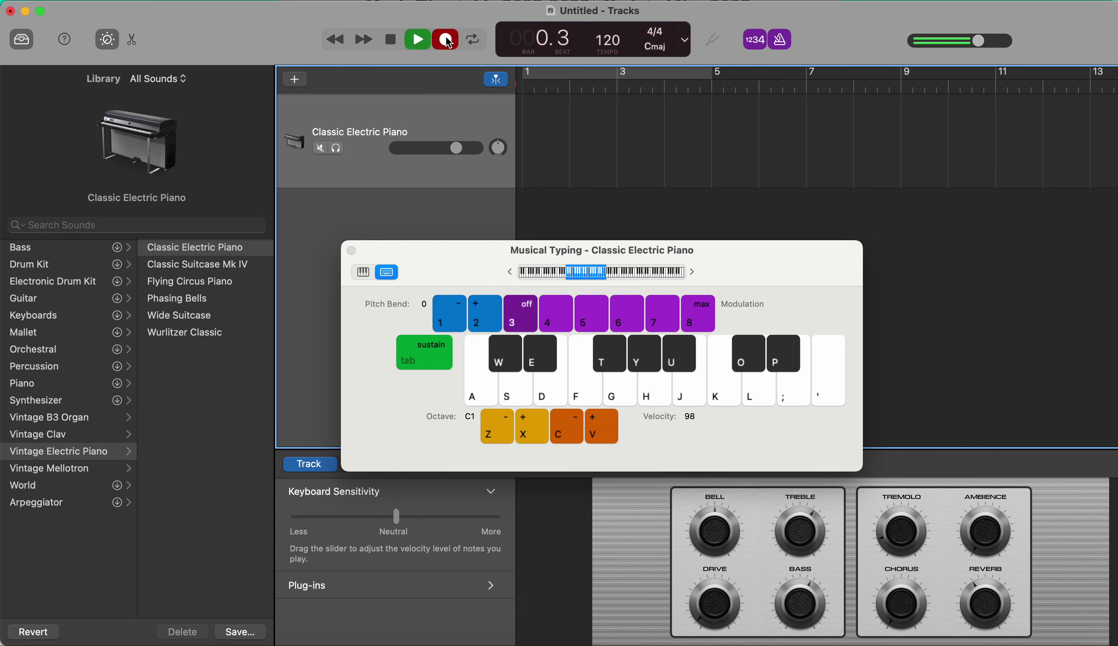
{"action": "key", "text": "a"}
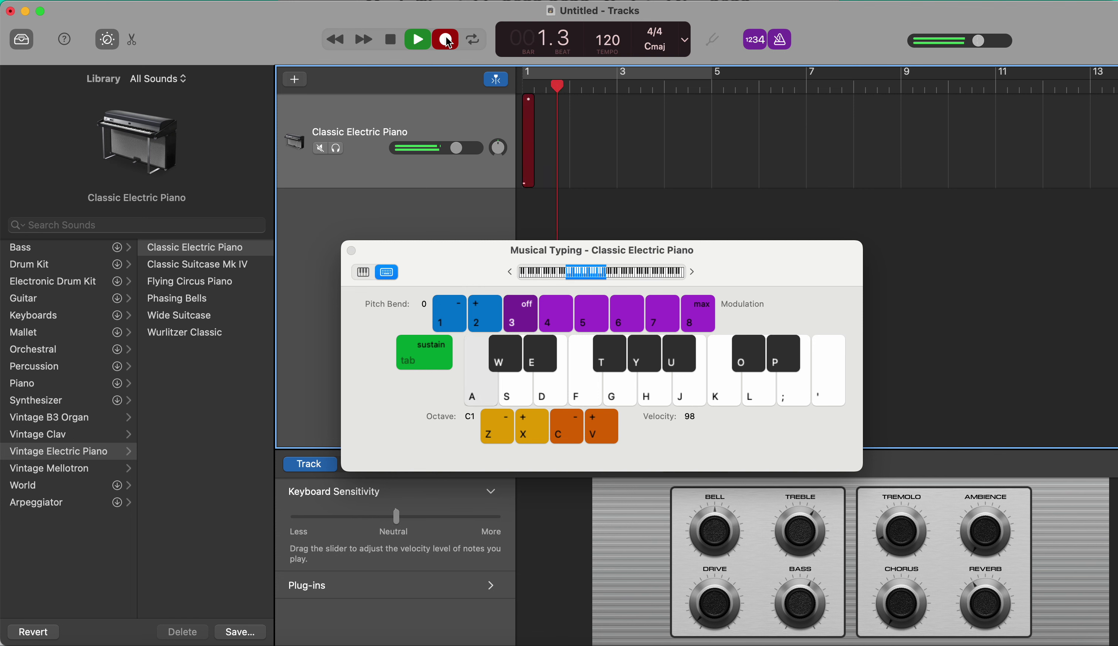
{"action": "key", "text": "f"}
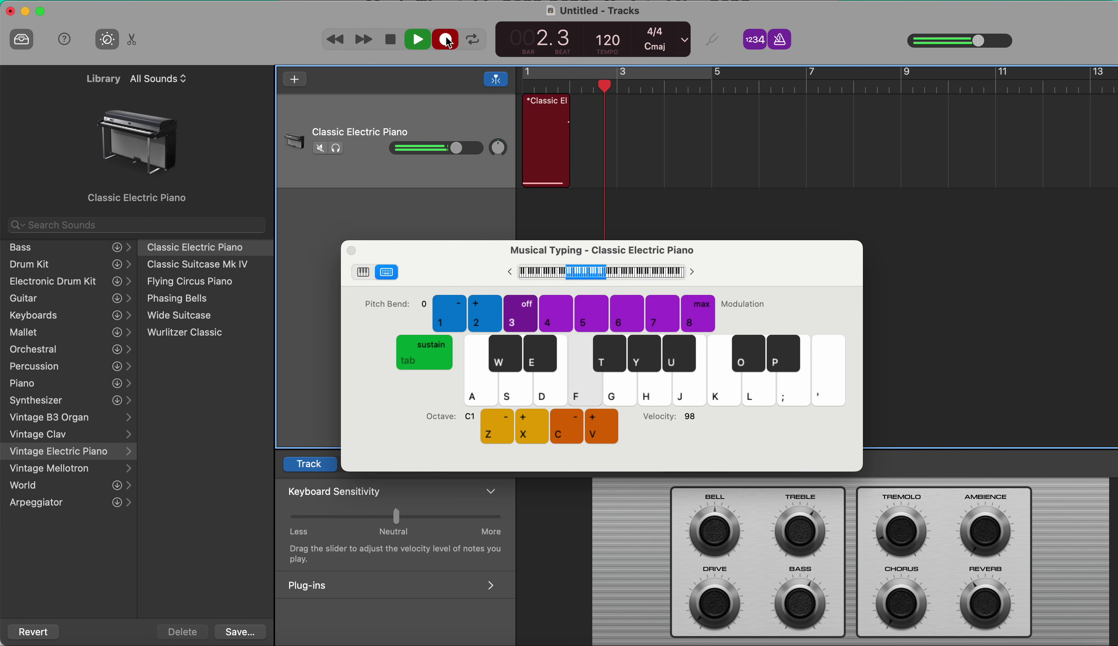
{"action": "key", "text": "g"}
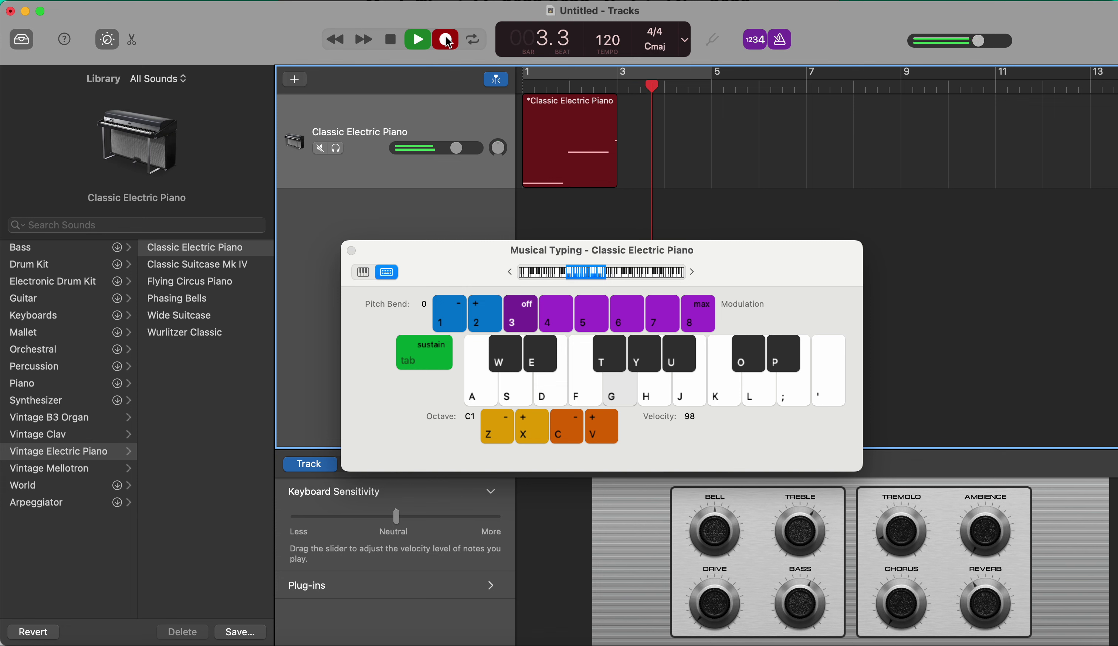
{"action": "key", "text": "f"}
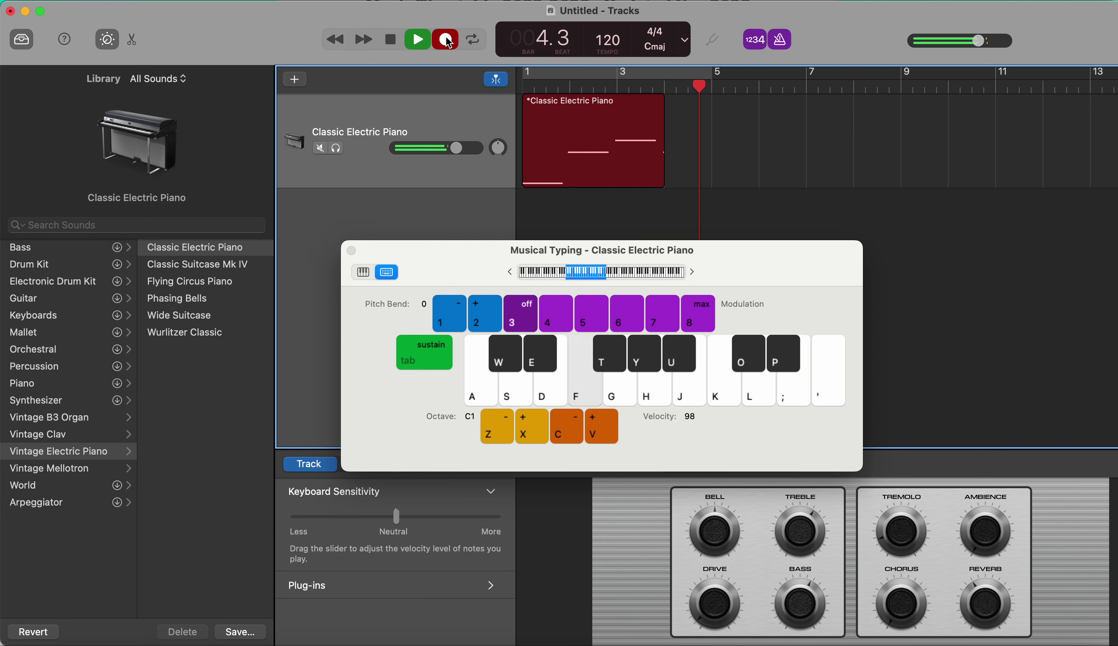
{"action": "left_click", "coordinate": [447, 40]}
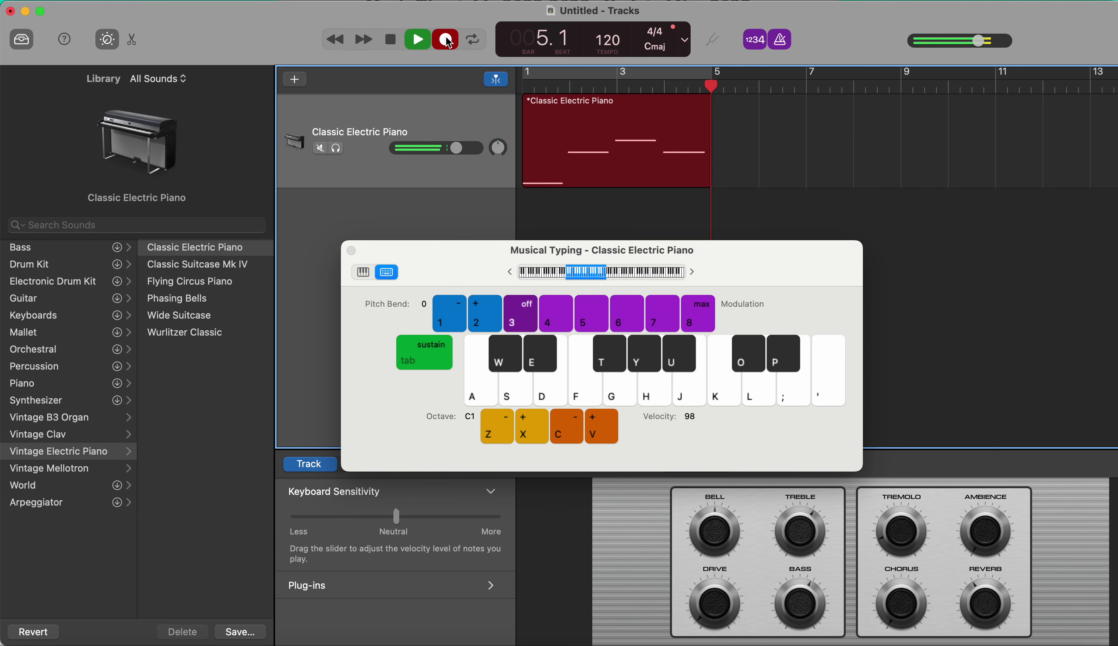
{"action": "double_click", "coordinate": [570, 162]}
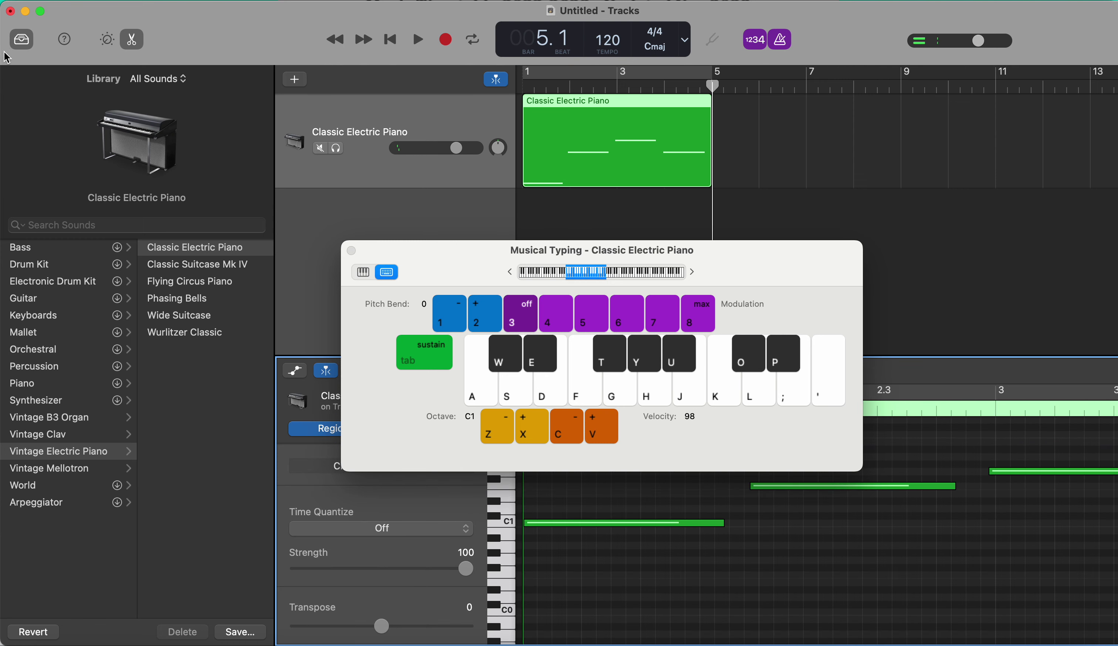
Hide the Library, select all four notes and quantize them to 1/8 Note
{"action": "left_click", "coordinate": [23, 39]}
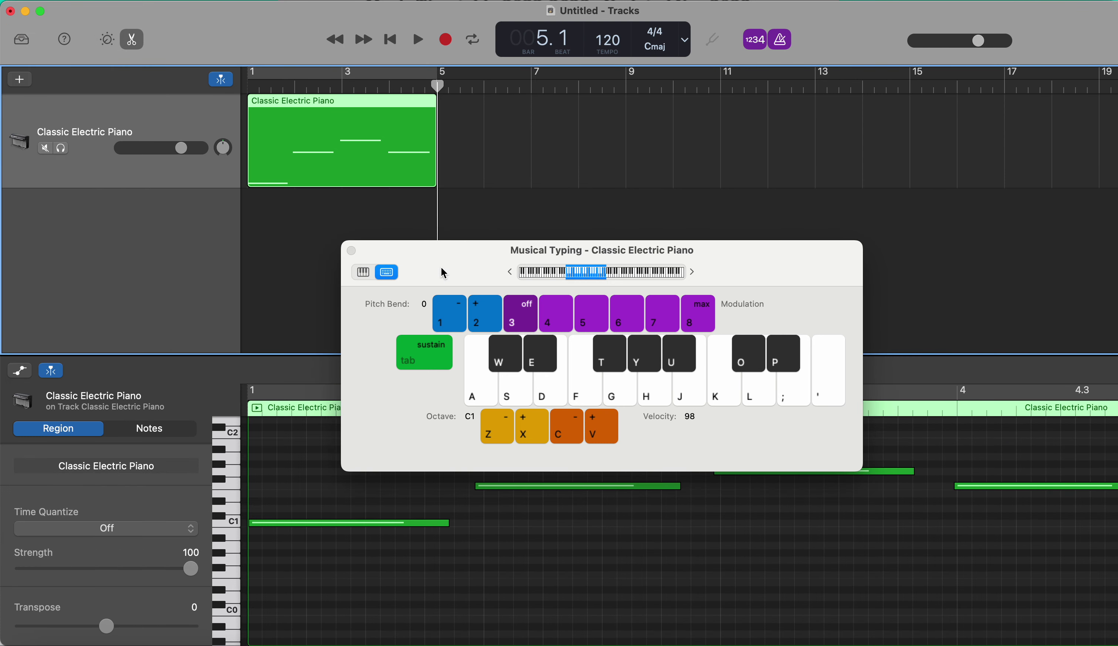
{"action": "left_click_drag", "start_coordinate": [444, 273], "coordinate": [617, 124]}
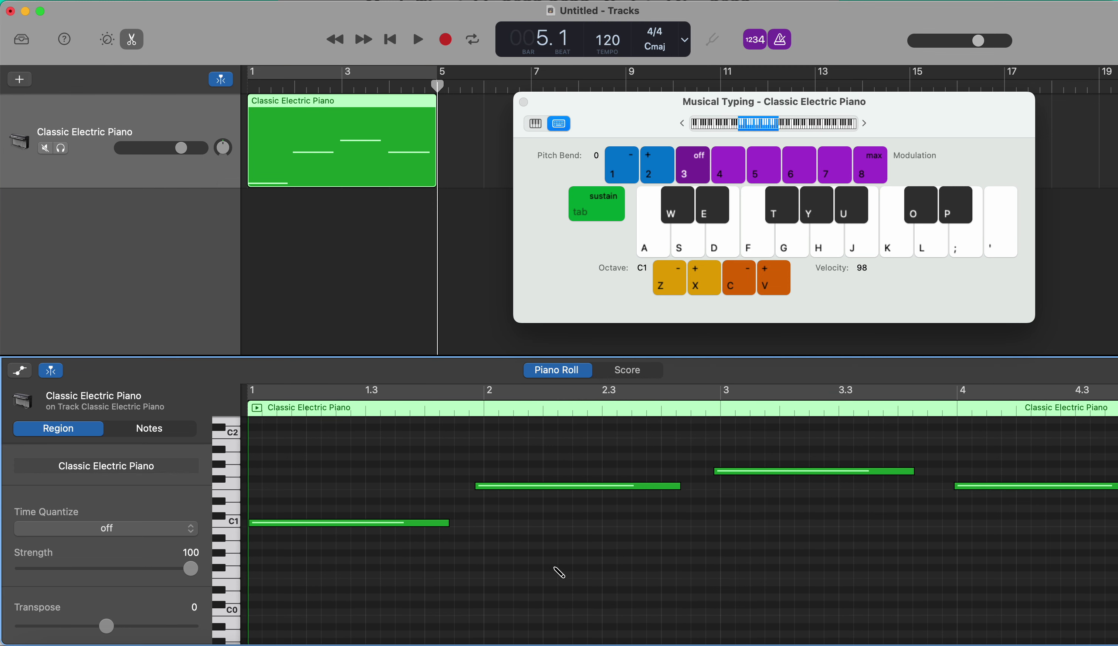
{"action": "key", "text": "super+a"}
{"action": "left_click", "coordinate": [159, 482]}
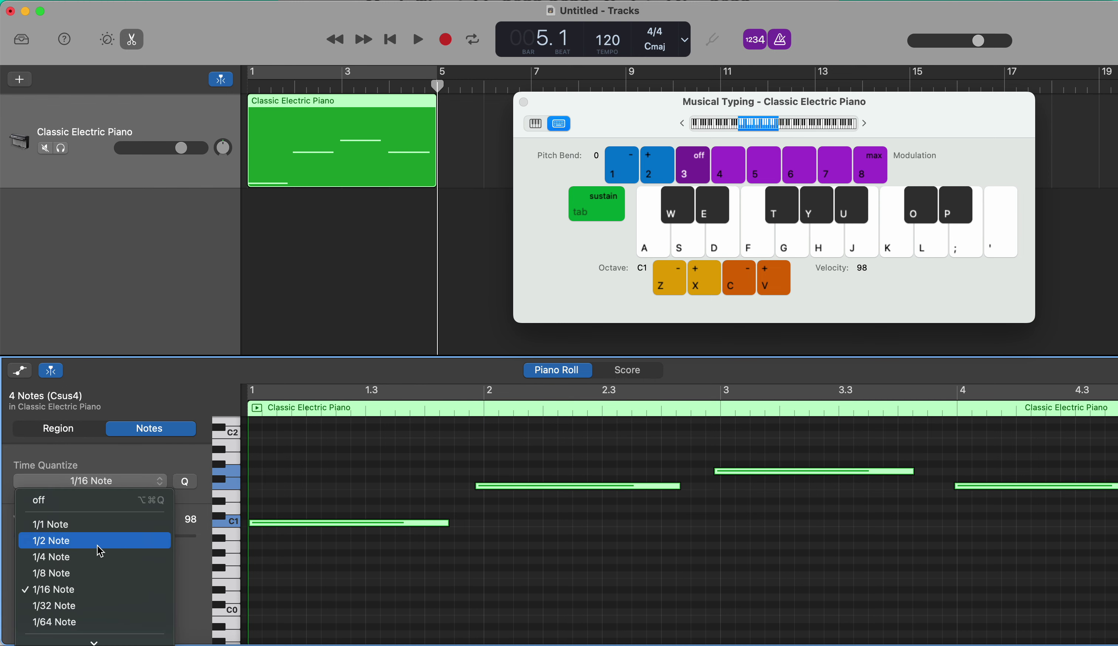
{"action": "left_click", "coordinate": [92, 575]}
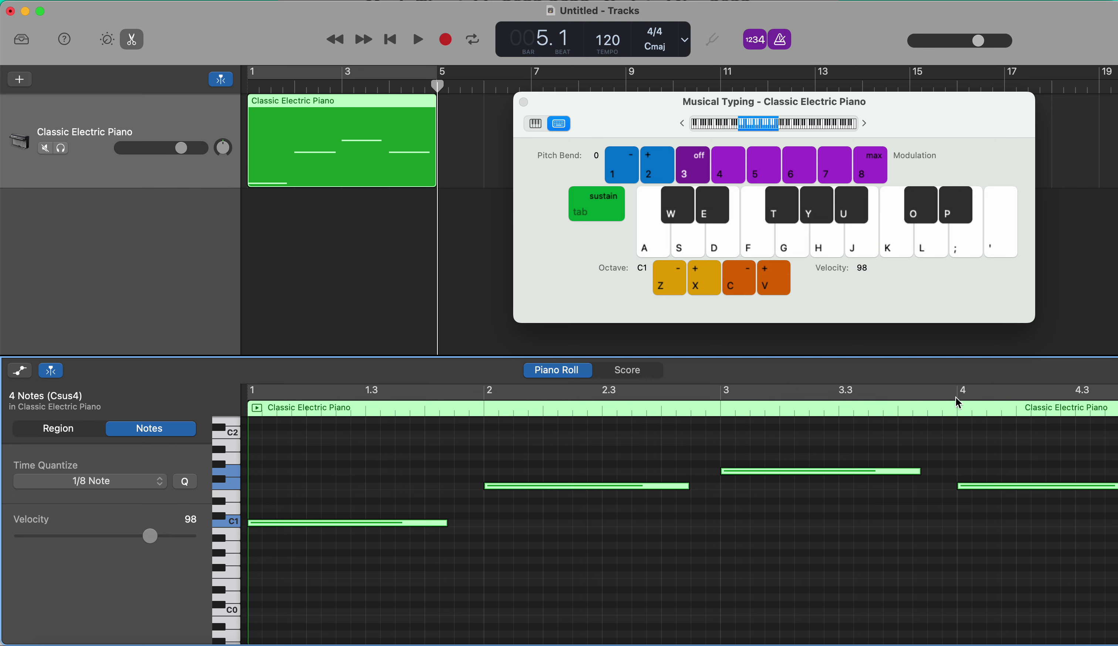
Close the Piano Roll and play the part back from bar 1
{"action": "left_click", "coordinate": [133, 40]}
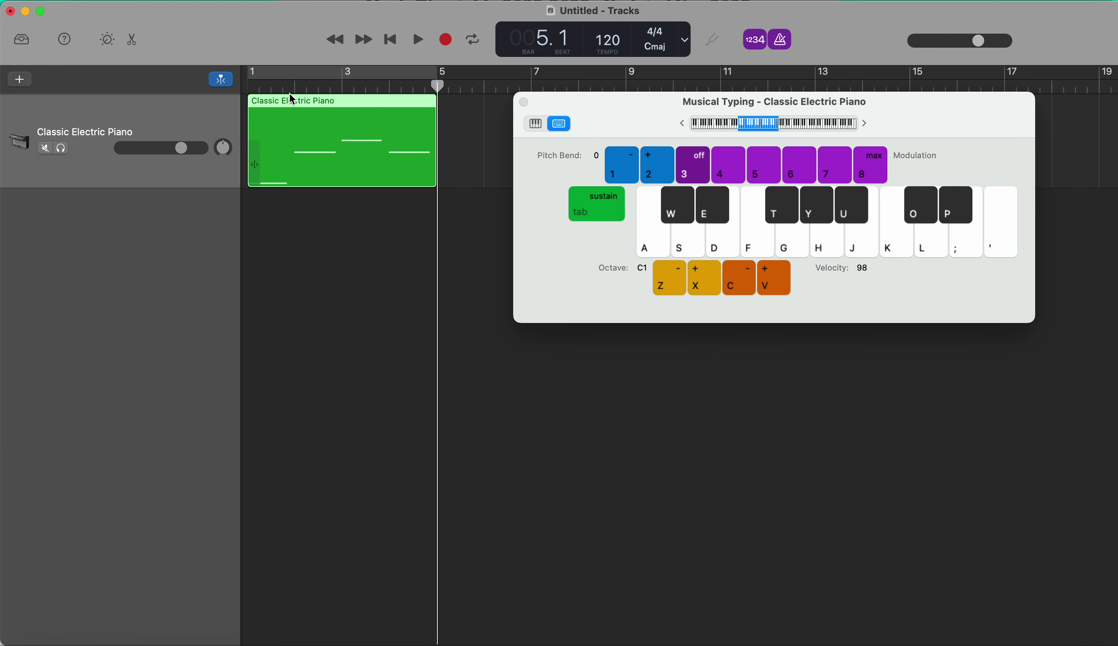
{"action": "key", "text": "Return"}
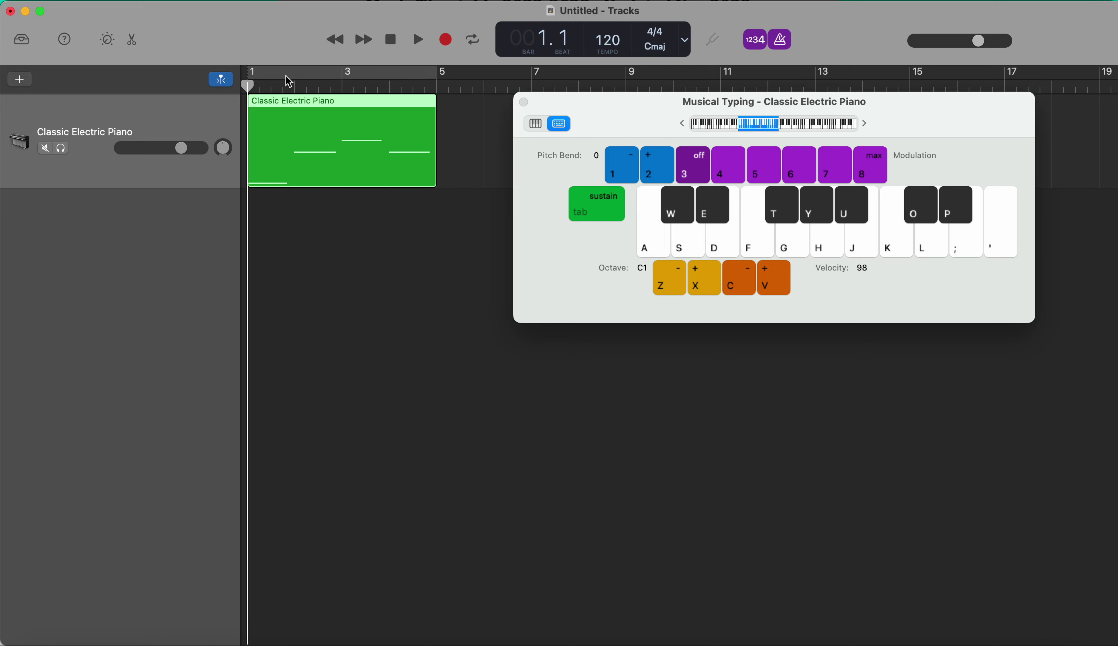
{"action": "key", "text": "space"}
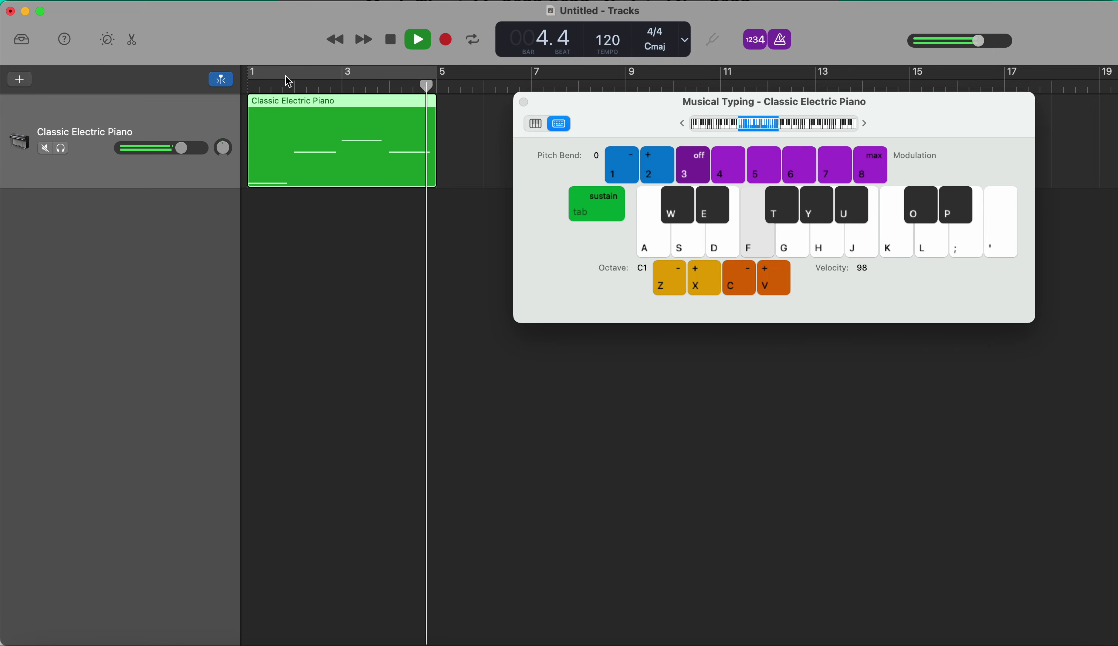
Add a second software instrument track and raise the Musical Typing range to octave C3
{"action": "left_click", "coordinate": [19, 80]}
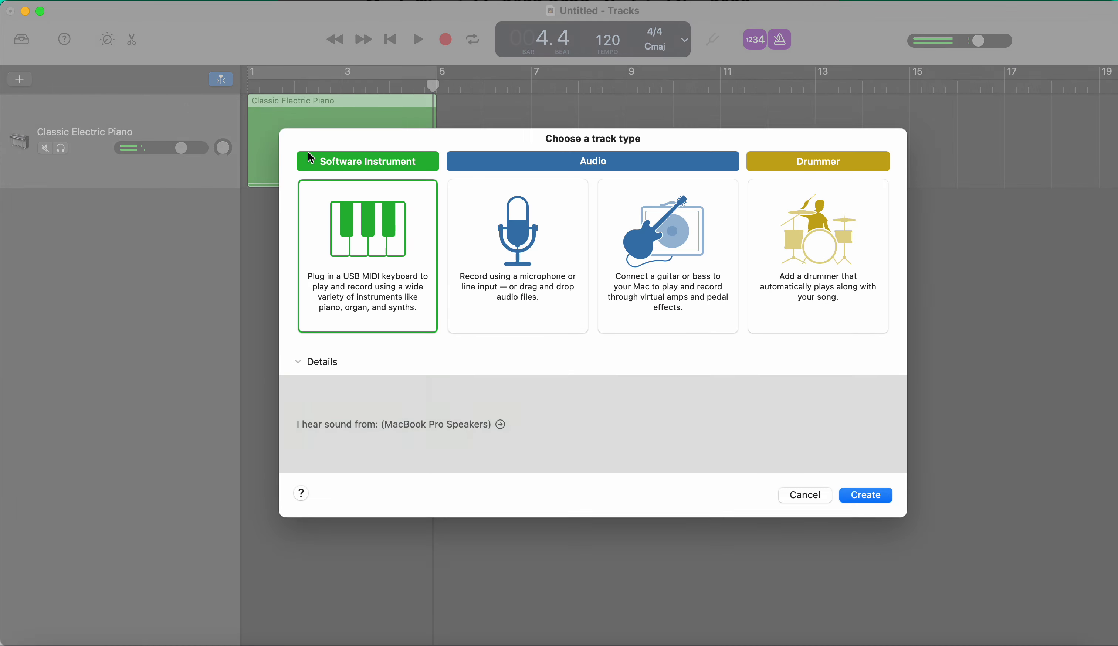
{"action": "left_click", "coordinate": [877, 498]}
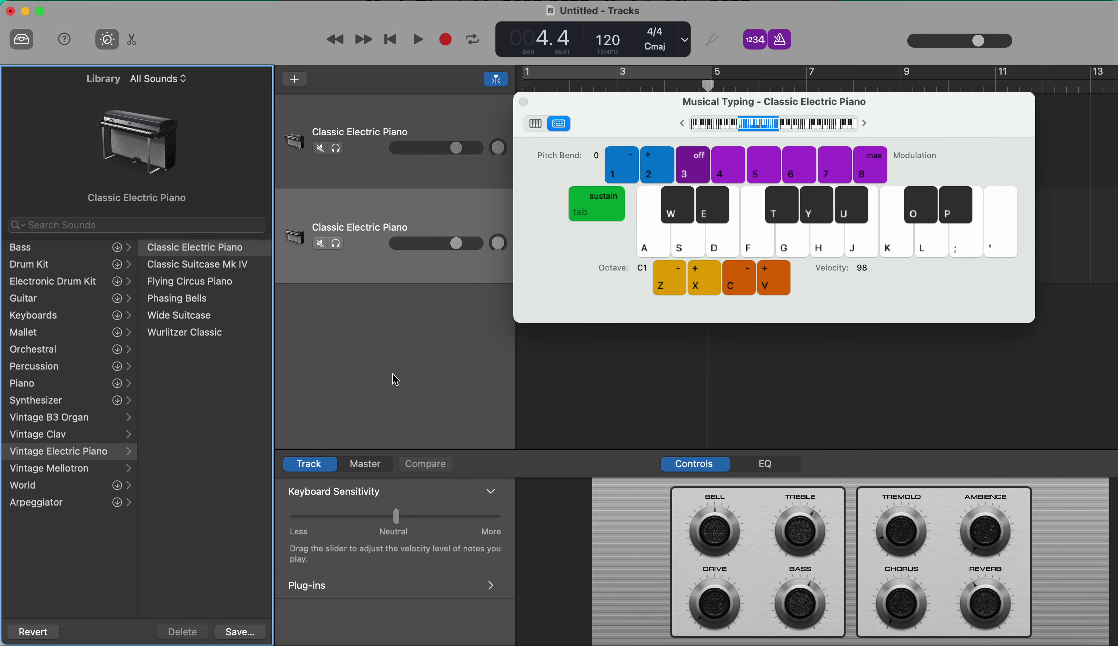
{"action": "key", "text": "d"}
{"action": "key", "text": "g"}
{"action": "key", "text": "g"}
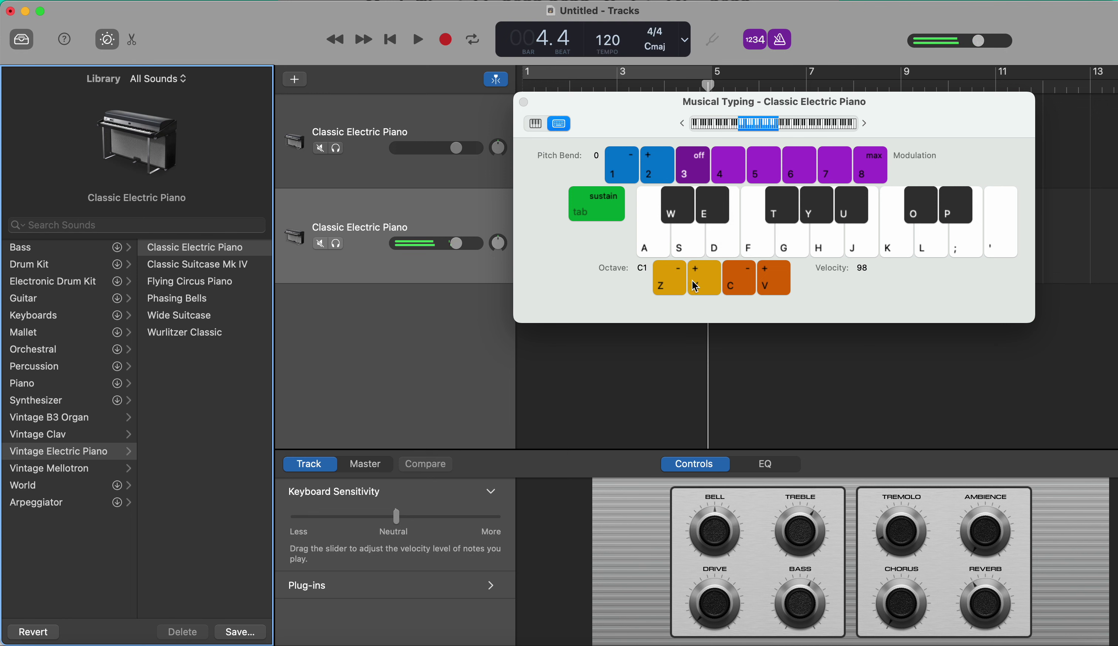
{"action": "left_click", "coordinate": [704, 279]}
{"action": "left_click", "coordinate": [705, 277]}
{"action": "key", "text": "d"}
Rehearse the Em (D+G), F (F+H) and G (G+J) chords, then return to the start and lower the keyboard window
{"action": "key", "text": "g"}
{"action": "key", "text": "d"}
{"action": "key", "text": "g"}
{"action": "key", "text": "f"}
{"action": "key", "text": "h"}
{"action": "key", "text": "f"}
{"action": "key", "text": "h"}
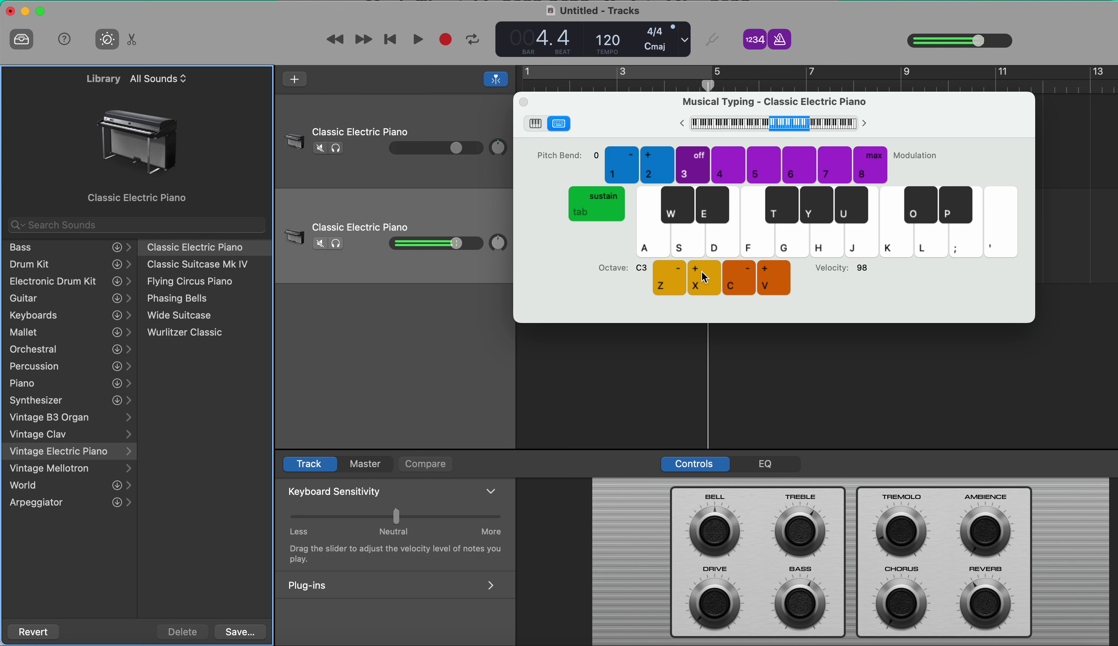
{"action": "key", "text": "g"}
{"action": "key", "text": "j"}
{"action": "key", "text": "j"}
{"action": "key", "text": "f"}
{"action": "key", "text": "h"}
{"action": "key", "text": "f"}
{"action": "key", "text": "h"}
{"action": "key", "text": "Return"}
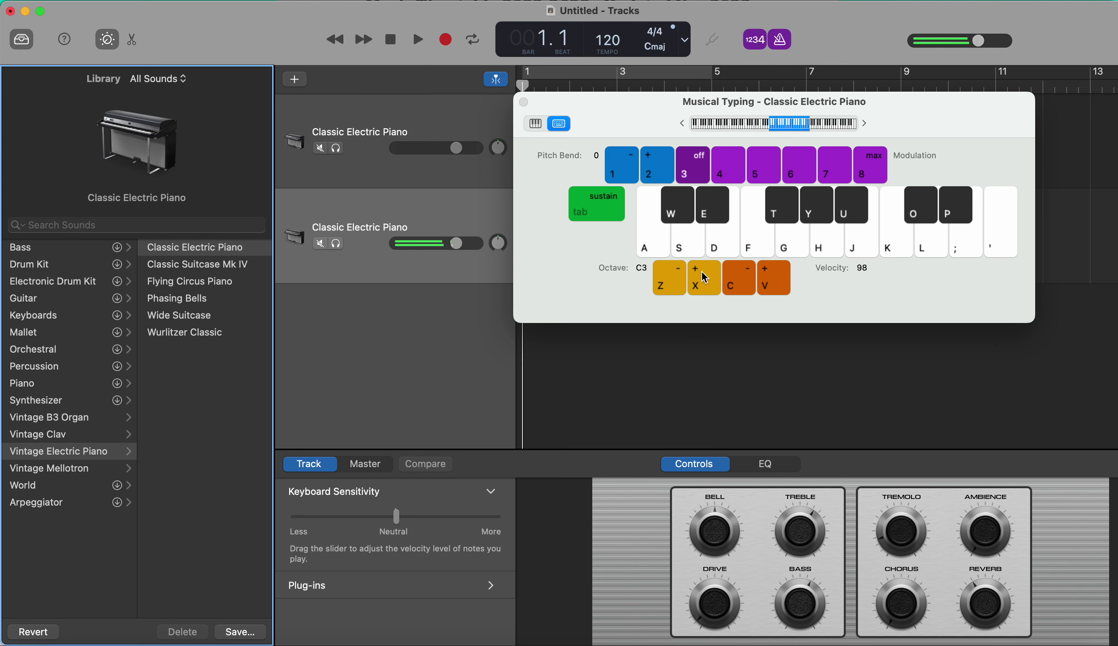
{"action": "left_click_drag", "start_coordinate": [627, 119], "coordinate": [619, 340]}
Start recording on the second track and play the Em and F chords
{"action": "left_click", "coordinate": [517, 85]}
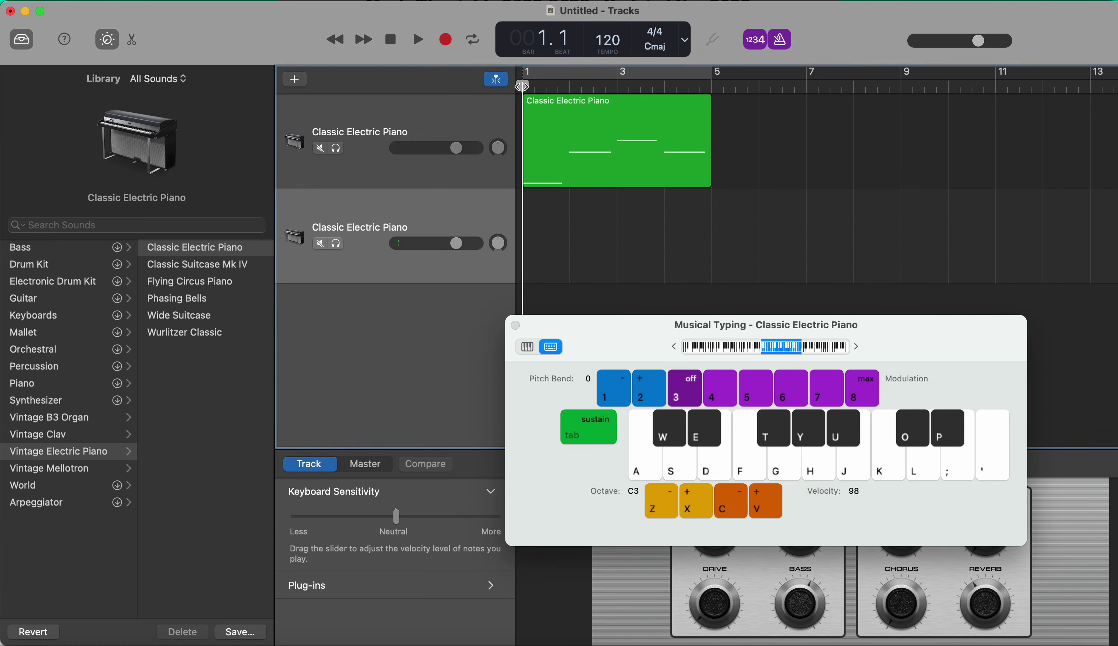
{"action": "left_click", "coordinate": [446, 42]}
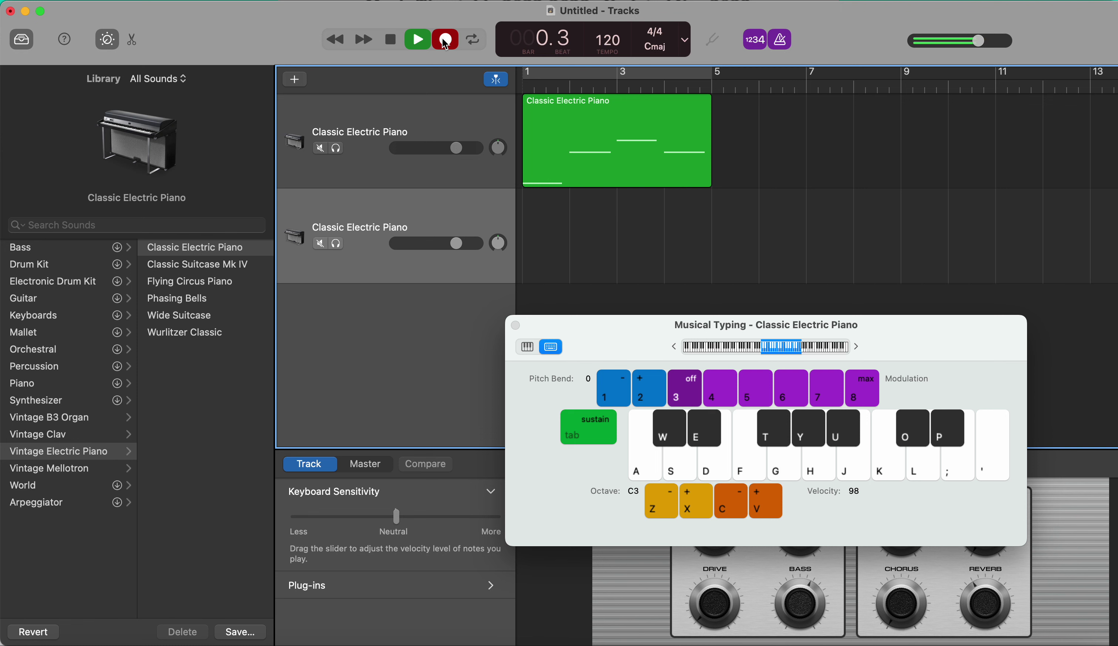
{"action": "key", "text": "g"}
{"action": "key", "text": "g"}
{"action": "key", "text": "g"}
{"action": "key", "text": "d"}
{"action": "key", "text": "f"}
{"action": "key", "text": "h"}
{"action": "key", "text": "f"}
{"action": "key", "text": "h"}
{"action": "key", "text": "f"}
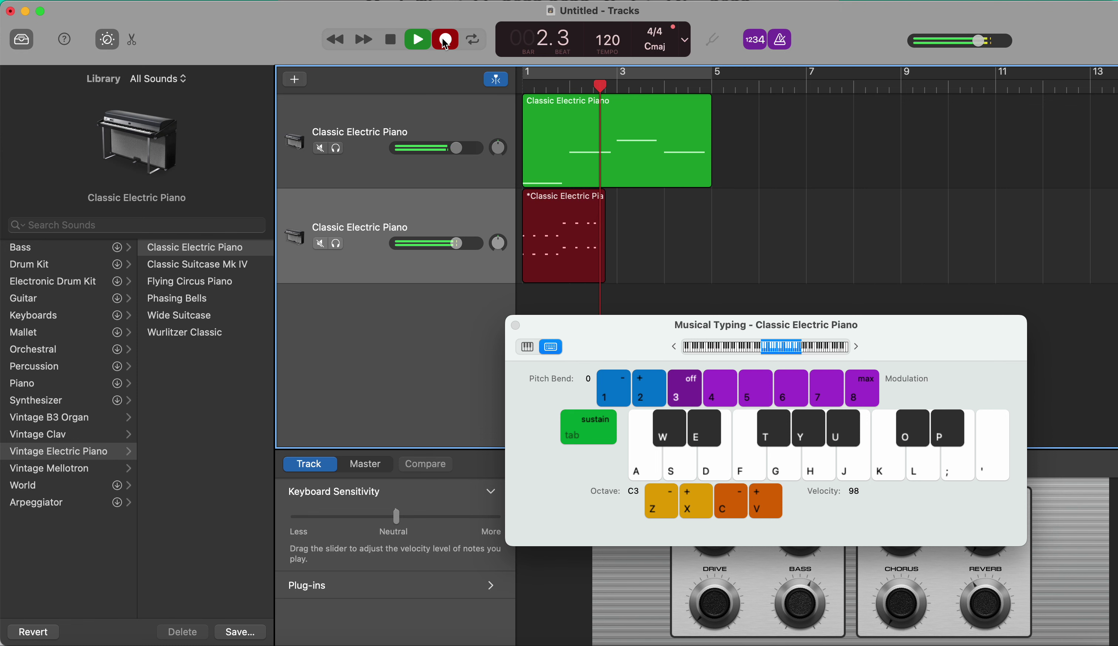
Play the F and G chords through bar 4, stop recording, and move the keyboard aside
{"action": "key", "text": "f"}
{"action": "key", "text": "j"}
{"action": "key", "text": "g"}
{"action": "key", "text": "j"}
{"action": "key", "text": "g"}
{"action": "key", "text": "j"}
{"action": "key", "text": "j"}
{"action": "key", "text": "g"}
{"action": "key", "text": "f"}
{"action": "key", "text": "h"}
{"action": "key", "text": "f"}
{"action": "key", "text": "f"}
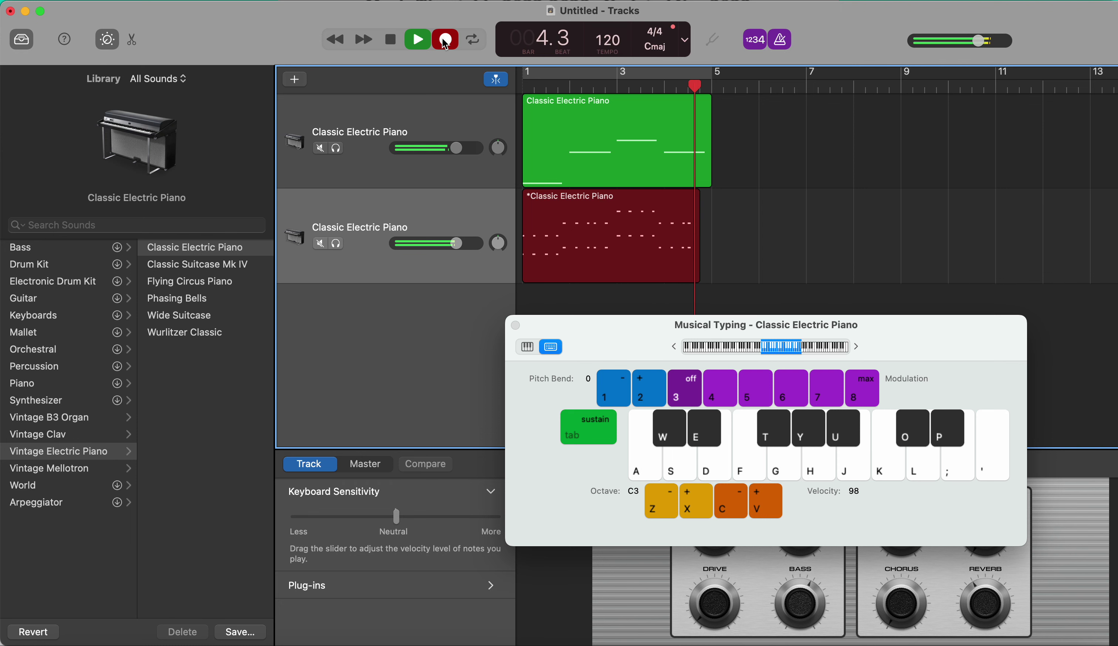
{"action": "key", "text": "f"}
{"action": "key", "text": "h"}
{"action": "left_click", "coordinate": [445, 40]}
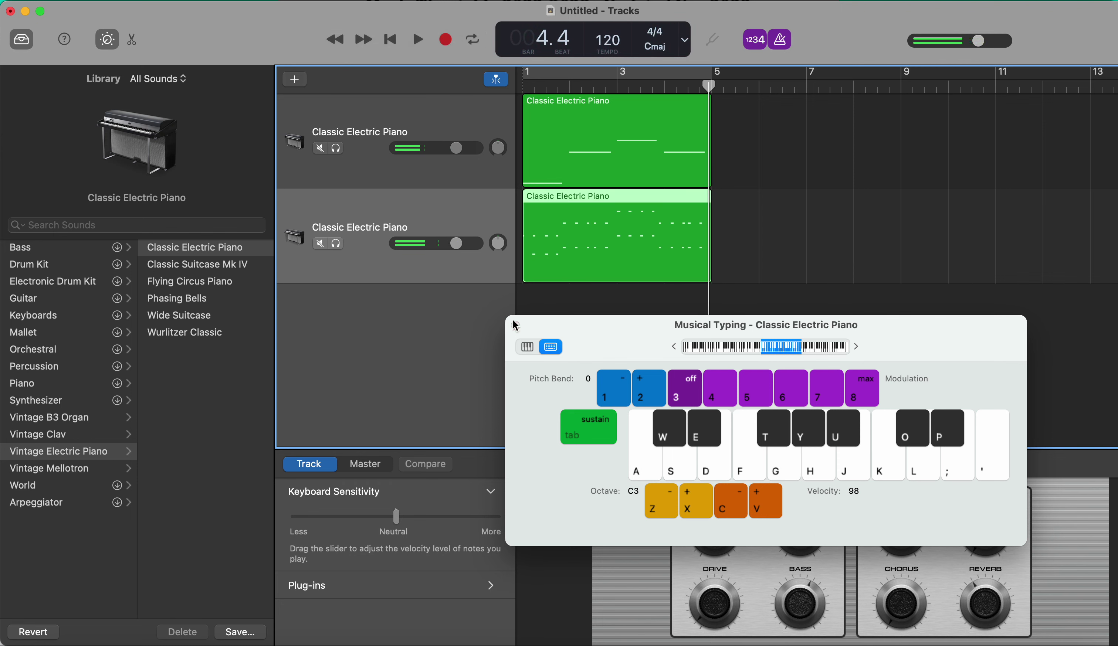
{"action": "left_click_drag", "start_coordinate": [577, 326], "coordinate": [867, 204]}
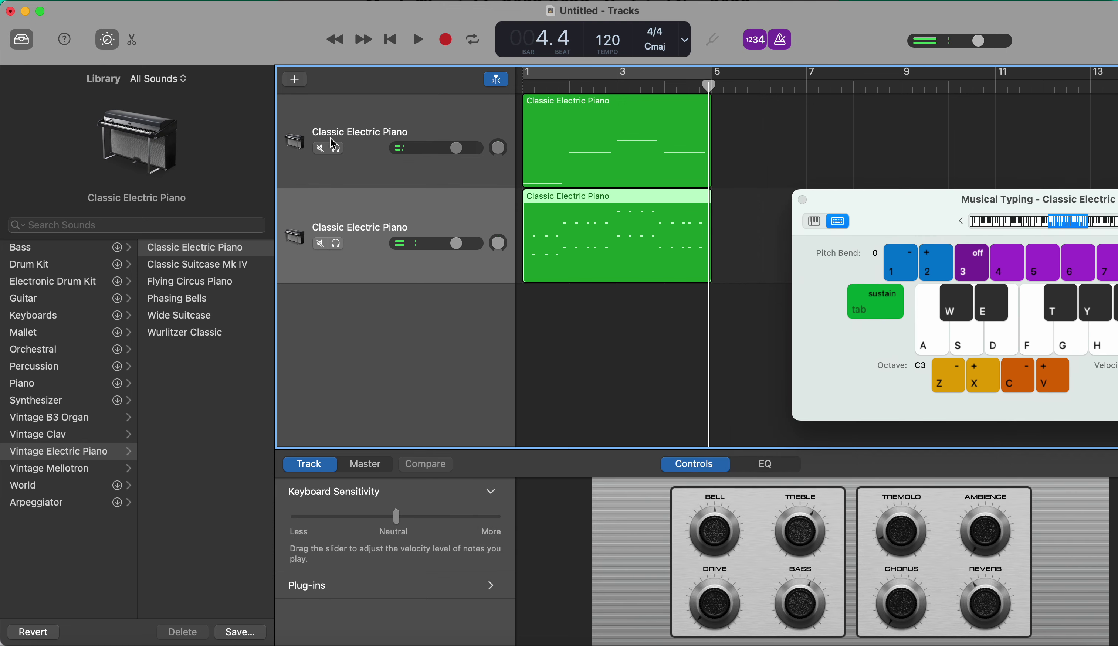
Open the chord region in the Piano Roll and quantize all its notes to 1/16 Note
{"action": "left_click", "coordinate": [18, 42]}
{"action": "double_click", "coordinate": [330, 260]}
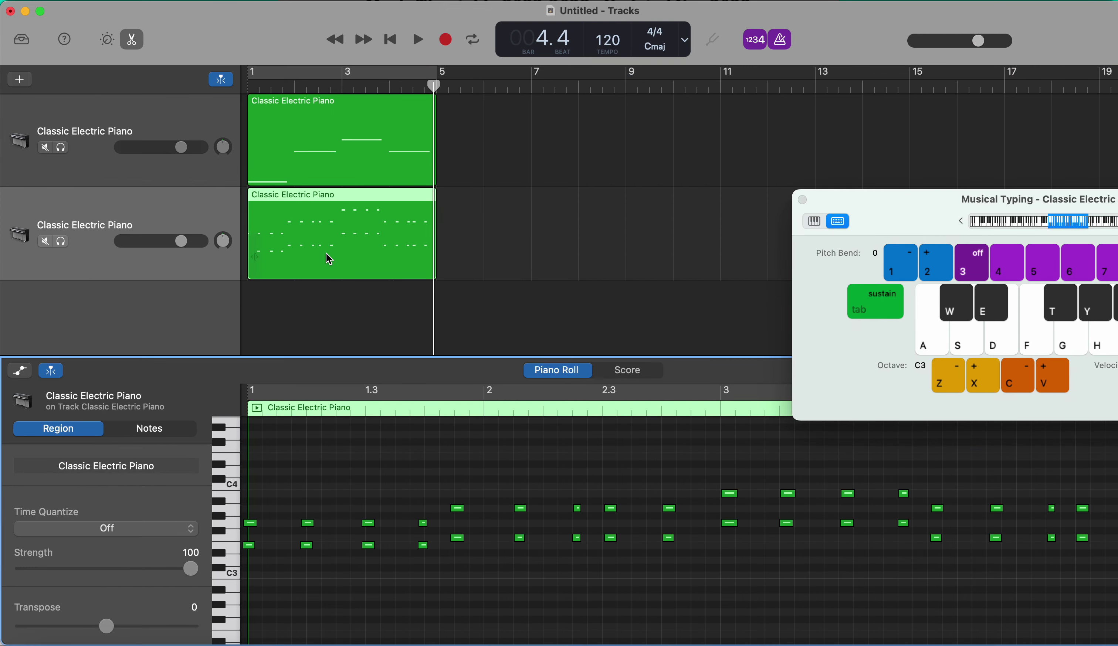
{"action": "left_click_drag", "start_coordinate": [335, 358], "coordinate": [337, 248]}
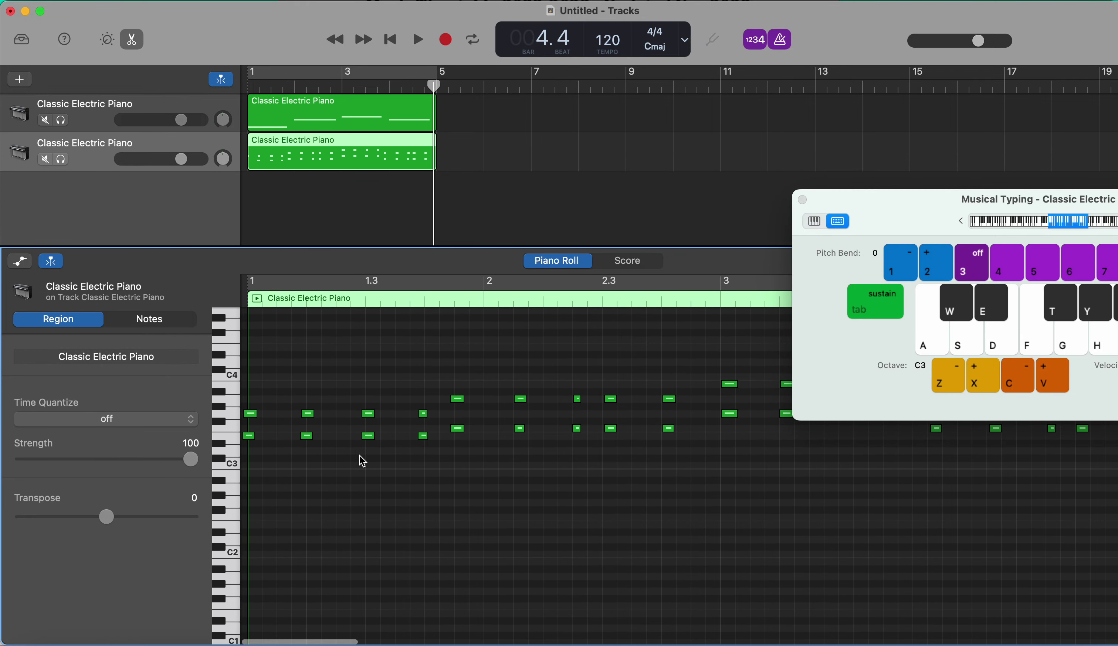
{"action": "key", "text": "super+a"}
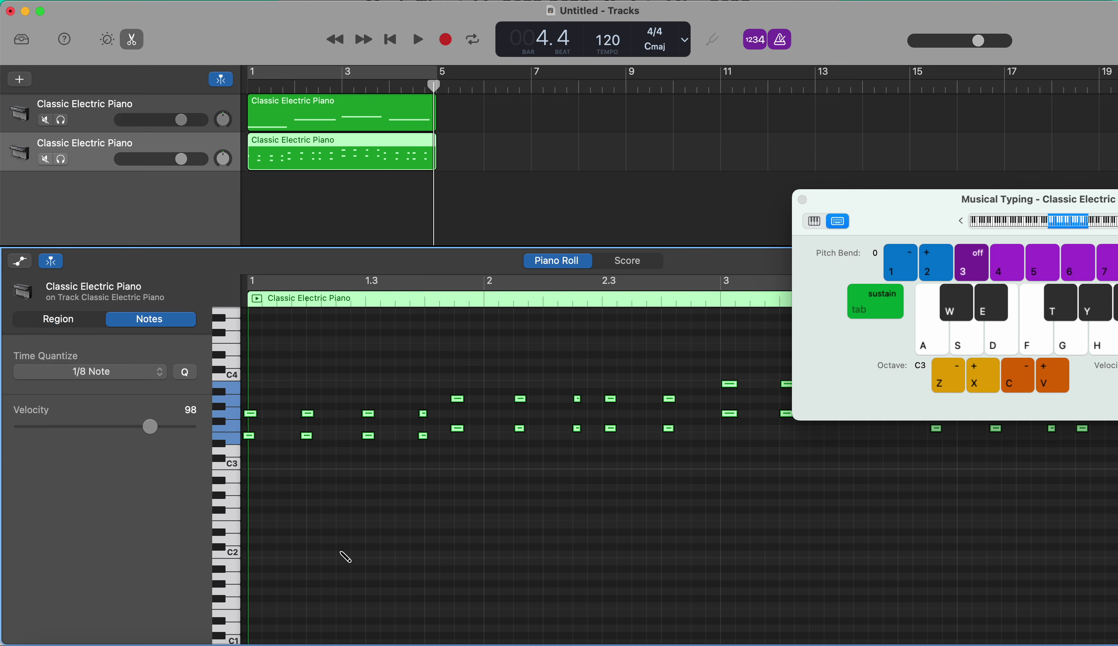
{"action": "left_click", "coordinate": [127, 378]}
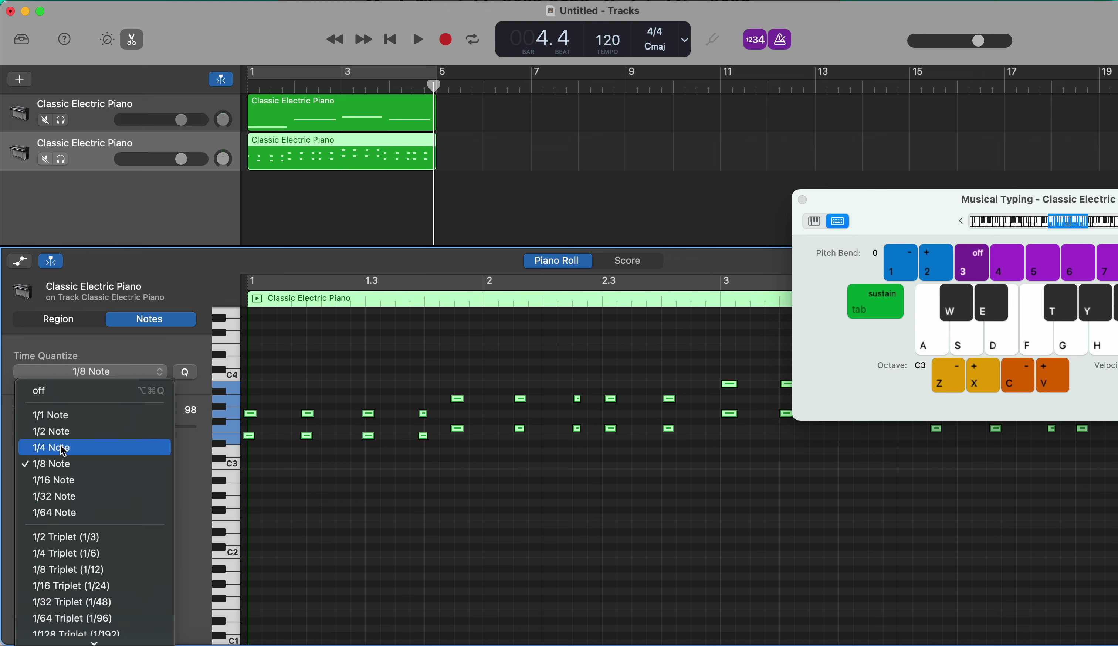
{"action": "left_click", "coordinate": [62, 481]}
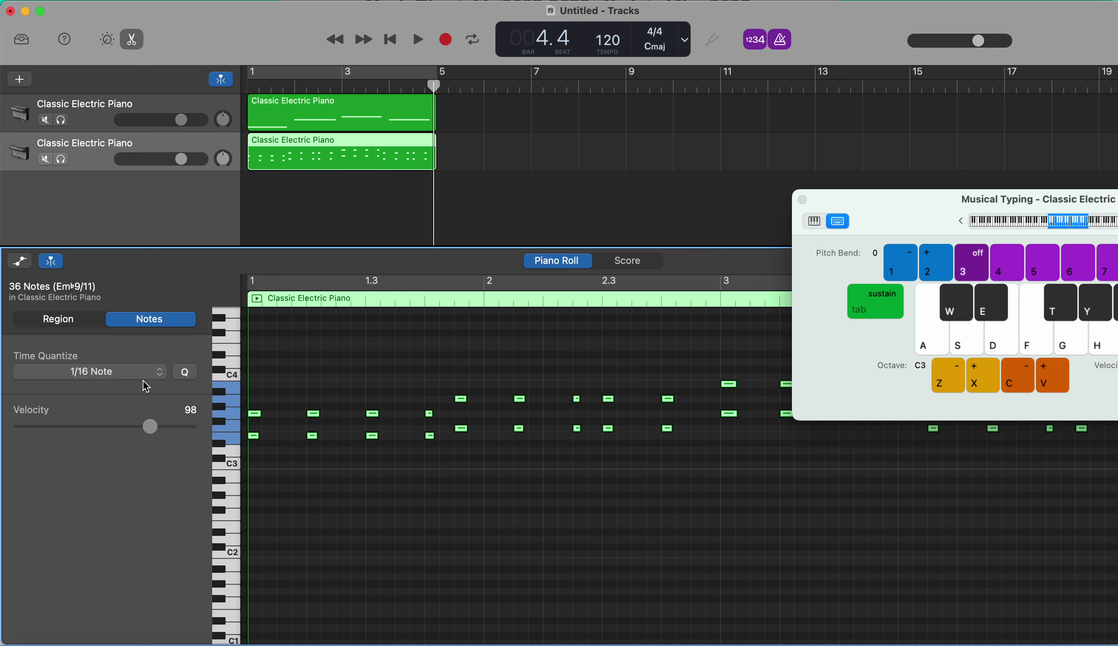
Loop bars 1–5 with Cycle, play the quantized chords back, then stop
{"action": "left_click", "coordinate": [253, 73]}
{"action": "left_click_drag", "start_coordinate": [434, 73], "coordinate": [405, 85]}
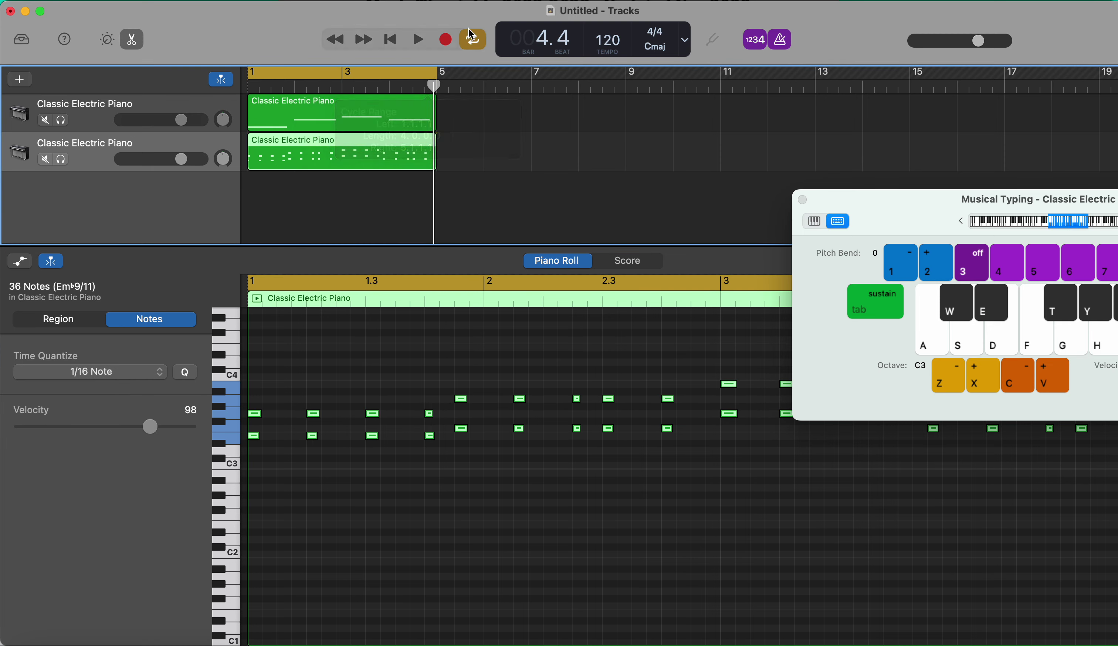
{"action": "left_click", "coordinate": [474, 41]}
{"action": "left_click", "coordinate": [474, 40]}
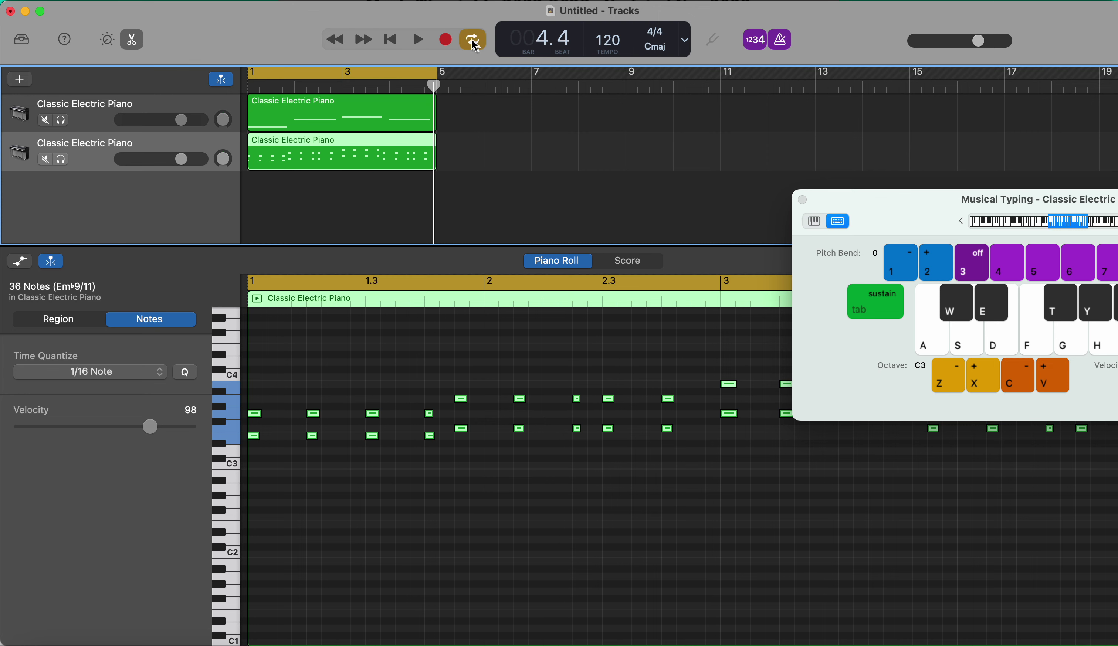
{"action": "left_click", "coordinate": [427, 40]}
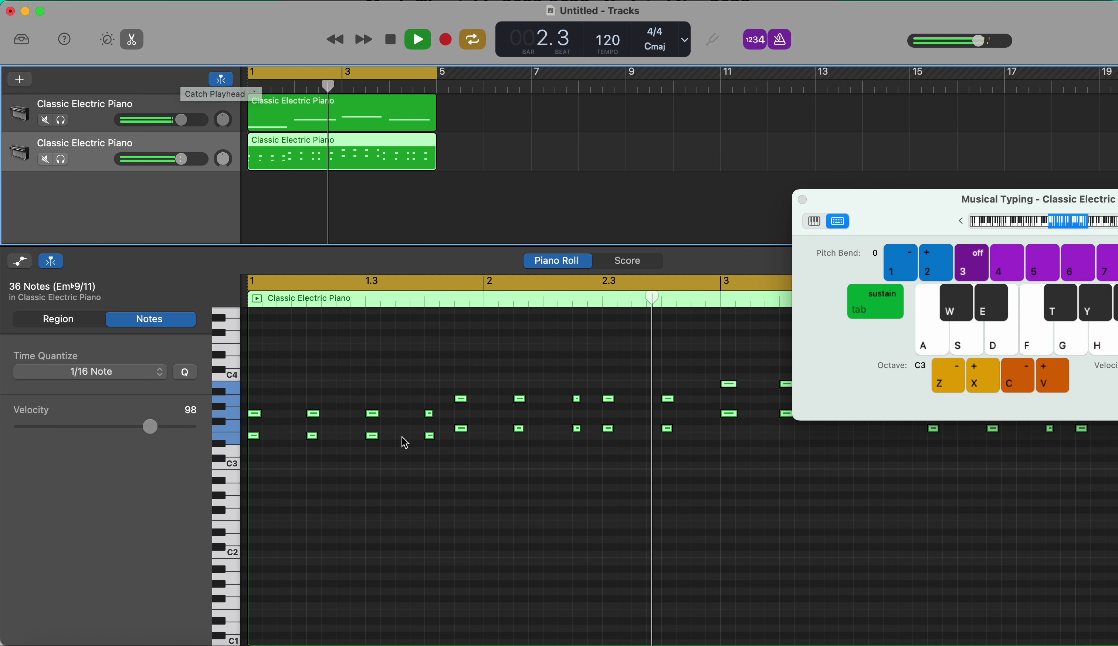
{"action": "scroll", "coordinate": [439, 478], "scroll_direction": "up", "scroll_amount": 2}
{"action": "scroll", "coordinate": [589, 444], "scroll_direction": "up", "scroll_amount": 2}
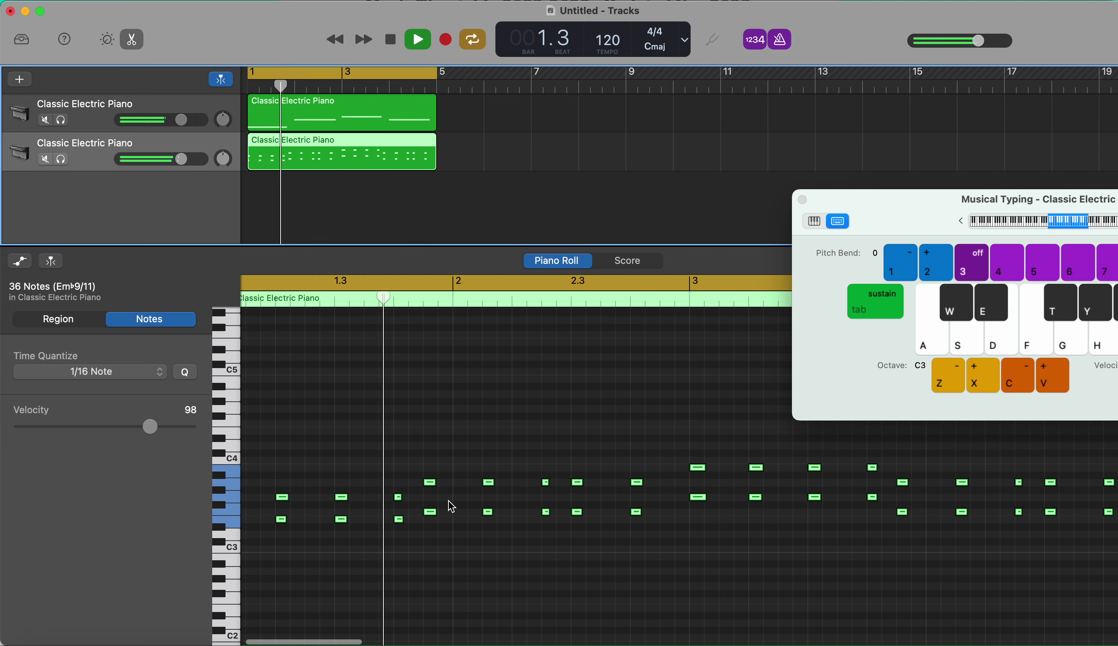
{"action": "scroll", "coordinate": [449, 507], "scroll_direction": "down", "scroll_amount": 5}
{"action": "scroll", "coordinate": [451, 507], "scroll_direction": "up", "scroll_amount": 4}
{"action": "left_click_drag", "start_coordinate": [876, 193], "coordinate": [656, 60]}
{"action": "scroll", "coordinate": [706, 400], "scroll_direction": "left", "scroll_amount": 2}
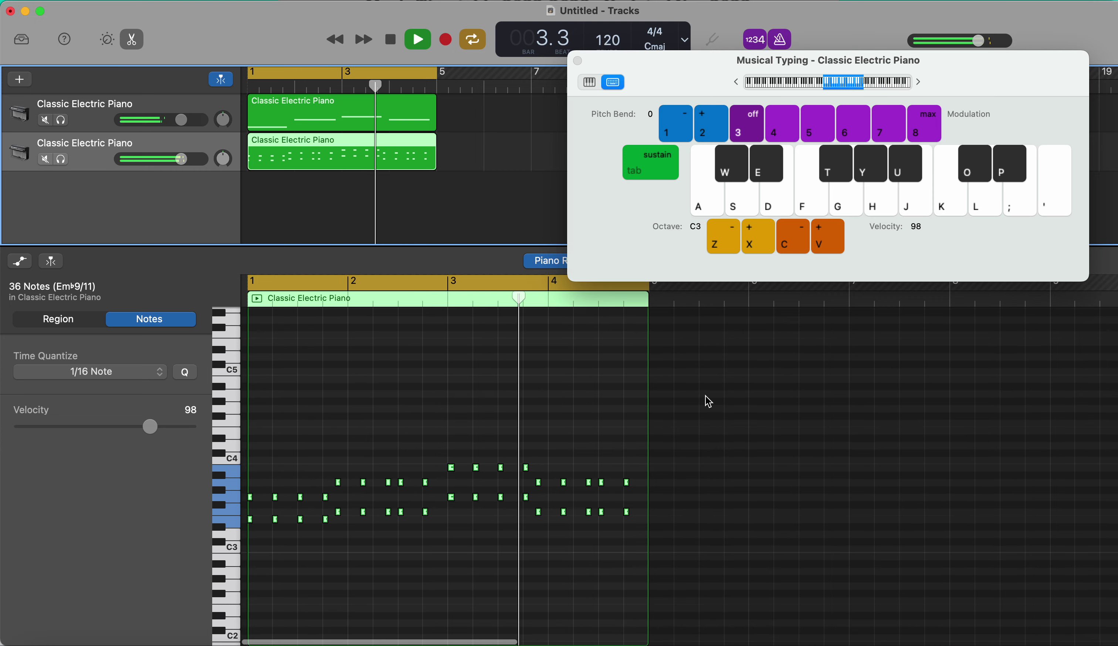
{"action": "scroll", "coordinate": [710, 397], "scroll_direction": "up", "scroll_amount": 5}
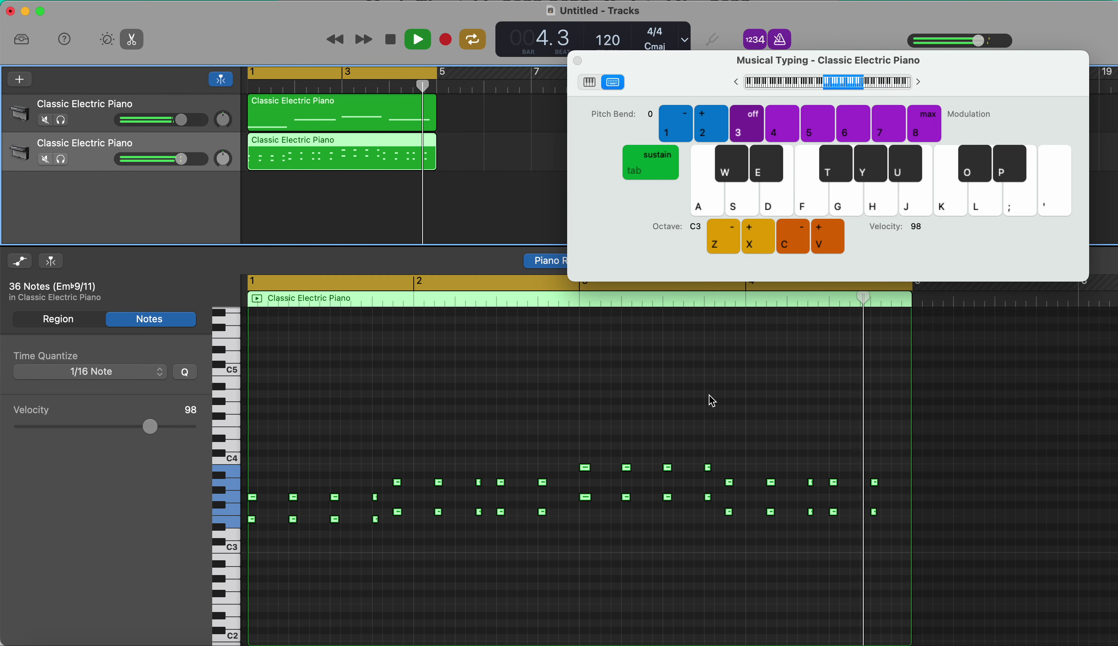
{"action": "key", "text": "space"}
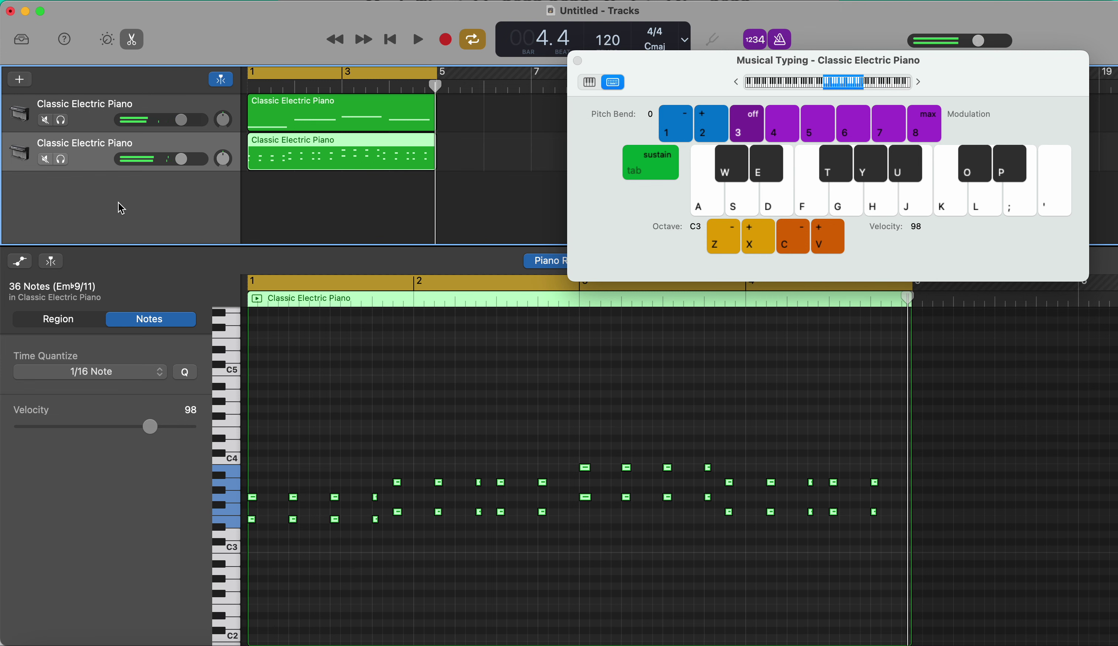
Close the Piano Roll, add a software instrument track and assign it the SoCal drum kit
{"action": "left_click", "coordinate": [126, 47]}
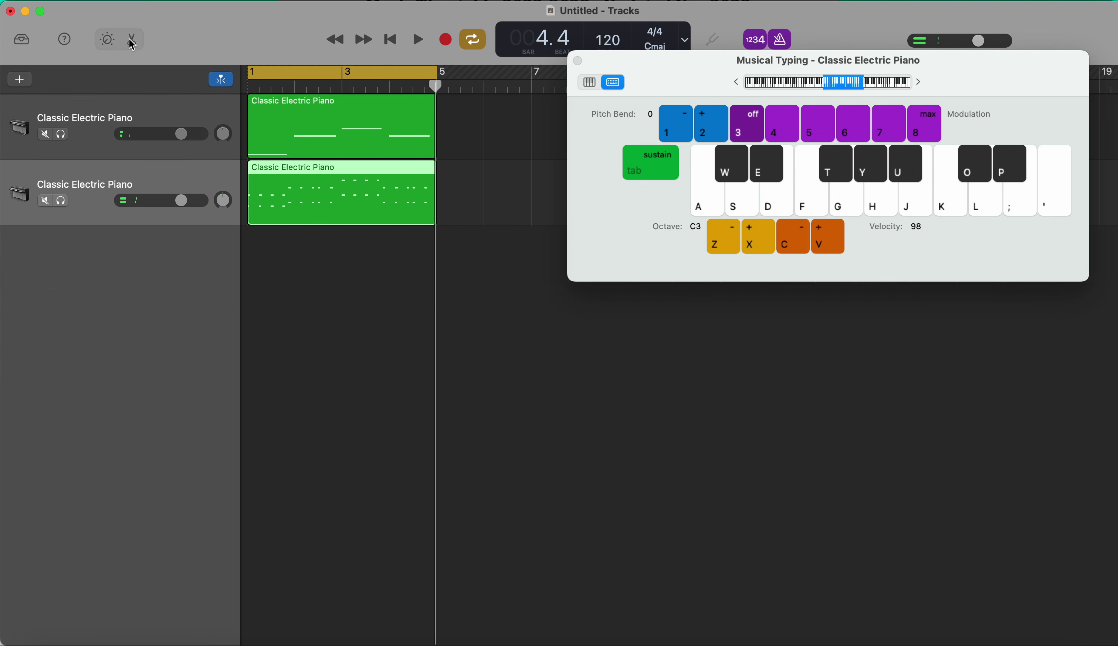
{"action": "left_click", "coordinate": [20, 81]}
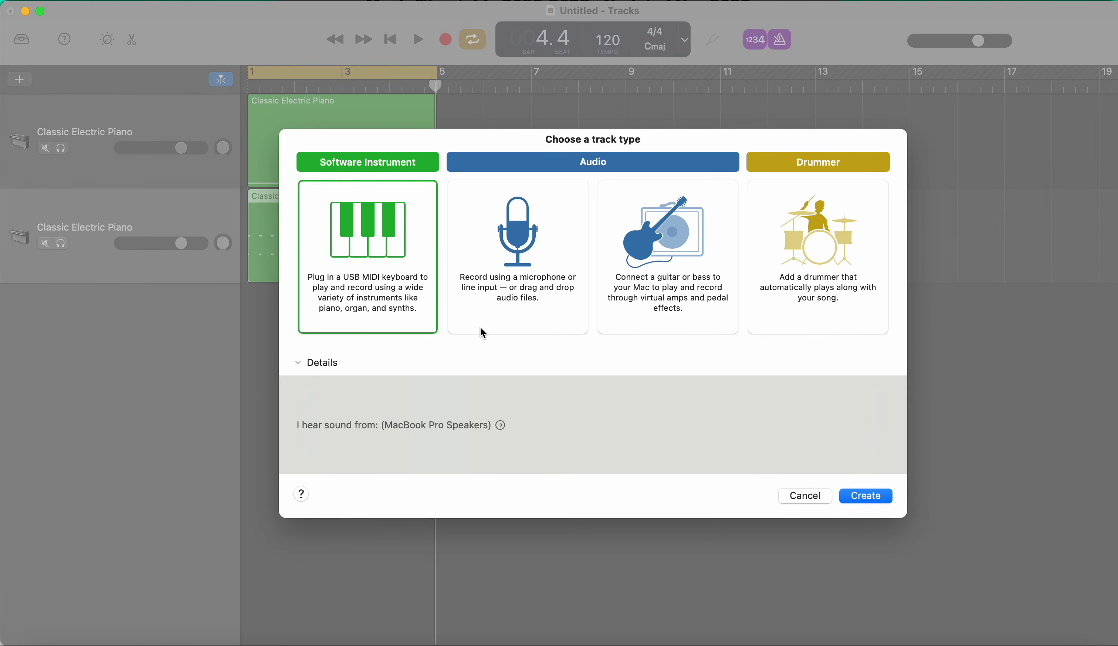
{"action": "left_click", "coordinate": [876, 498]}
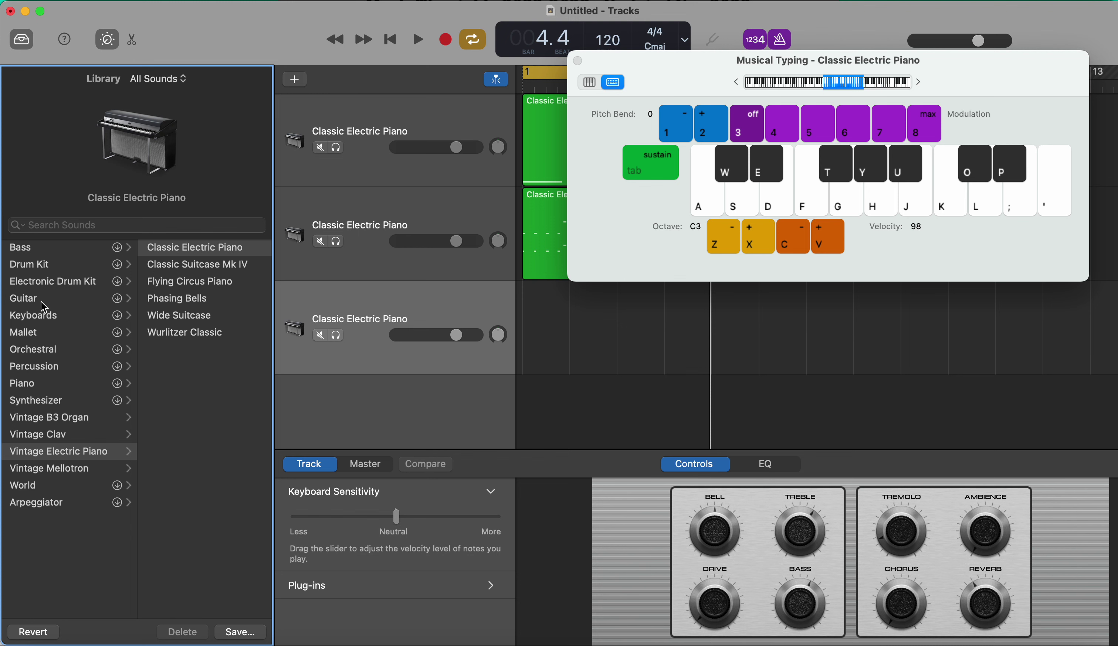
{"action": "left_click", "coordinate": [41, 266]}
{"action": "left_click", "coordinate": [40, 284]}
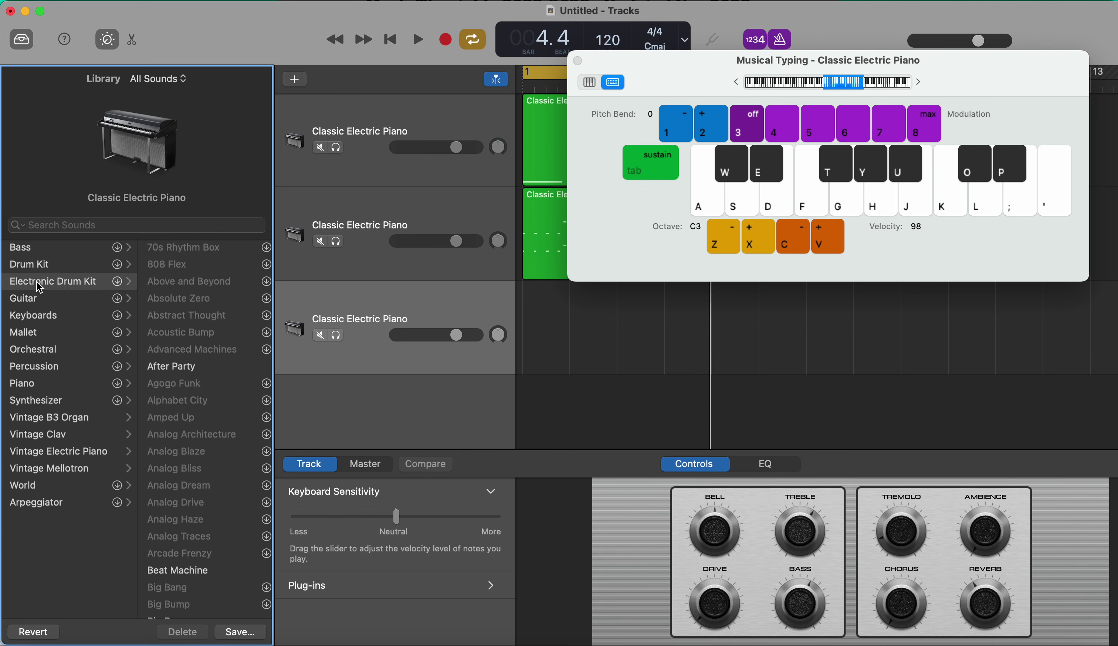
{"action": "left_click", "coordinate": [59, 269]}
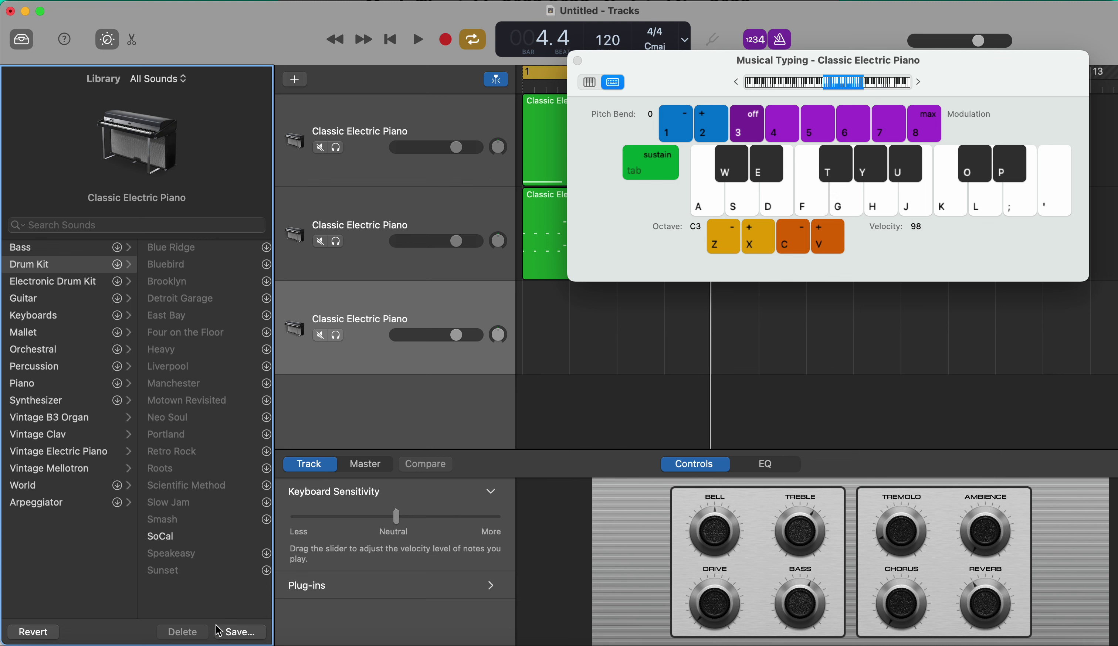
{"action": "left_click", "coordinate": [167, 538]}
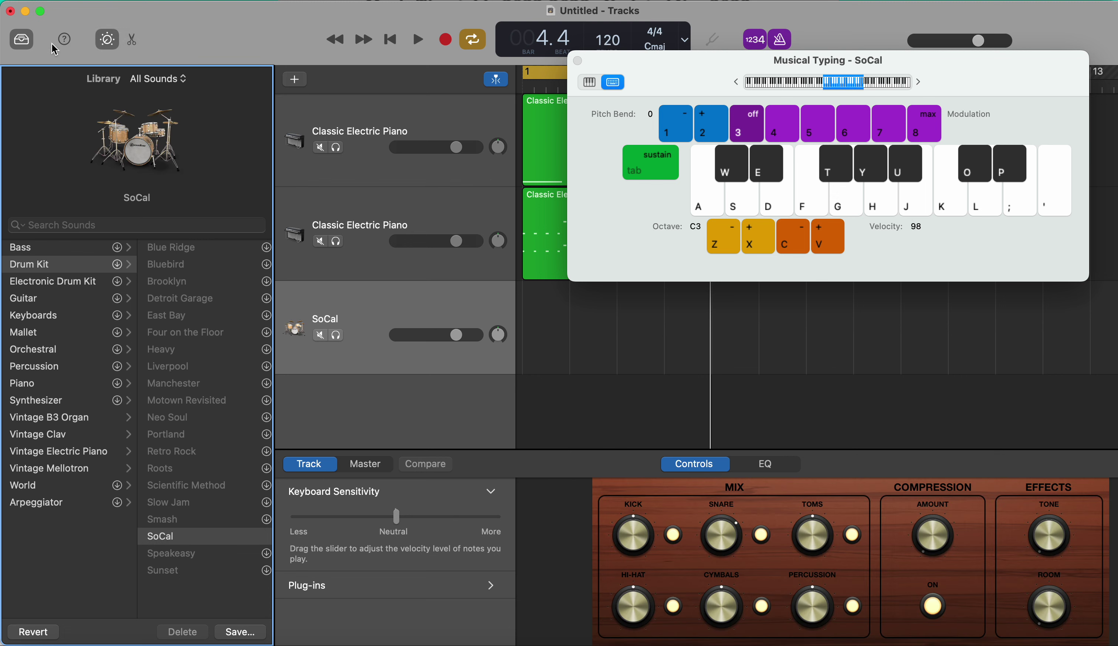
Hide the Library and Smart Controls and drop Musical Typing to octave C1
{"action": "left_click", "coordinate": [23, 39]}
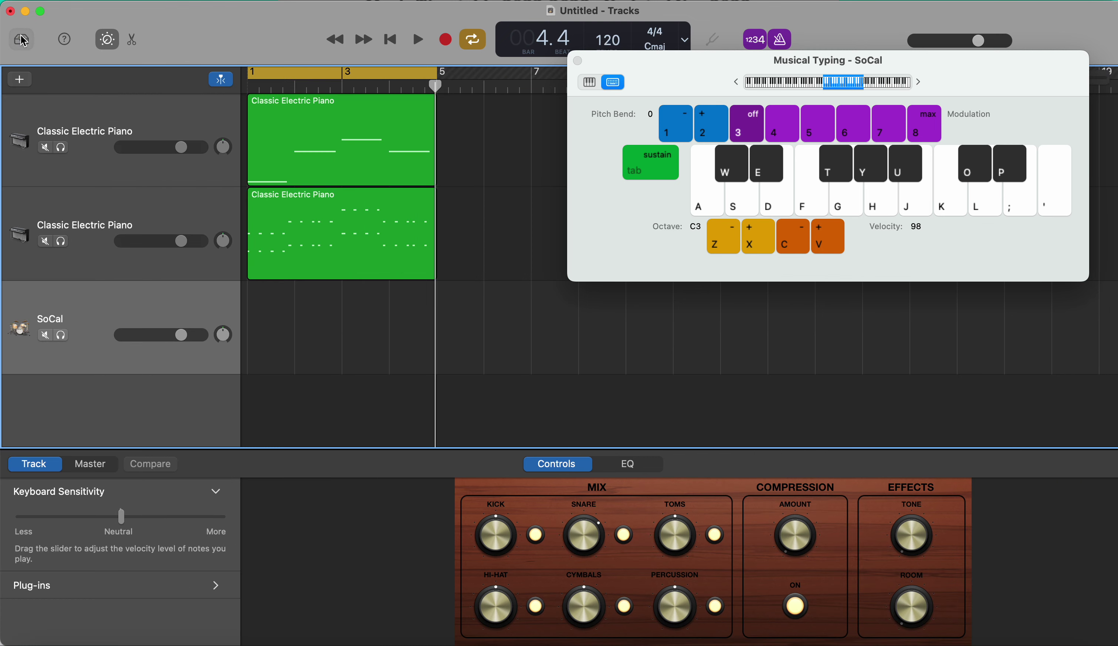
{"action": "left_click", "coordinate": [104, 45]}
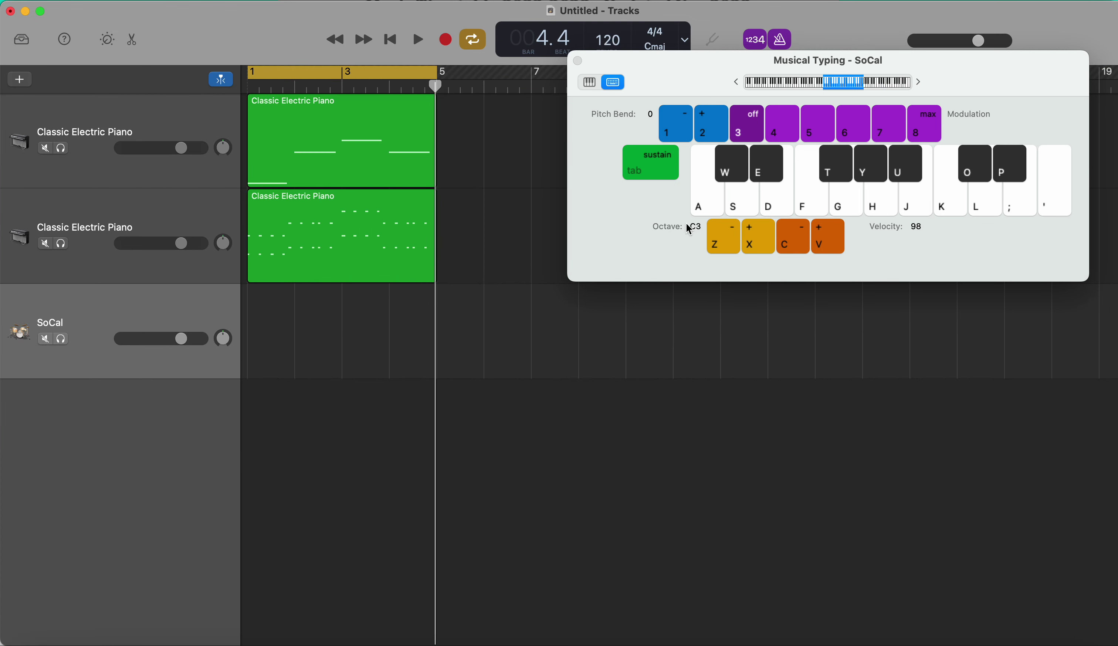
{"action": "left_click", "coordinate": [718, 250]}
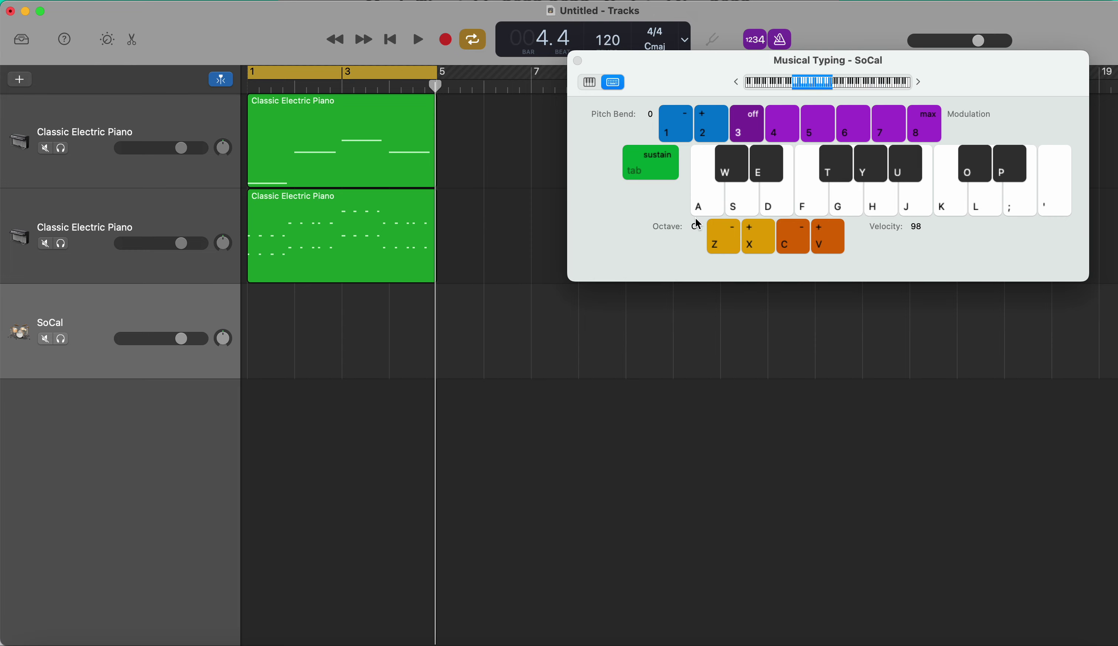
Audition the SoCal drum sounds on several Musical Typing keys, including A and Y
{"action": "left_click", "coordinate": [709, 205]}
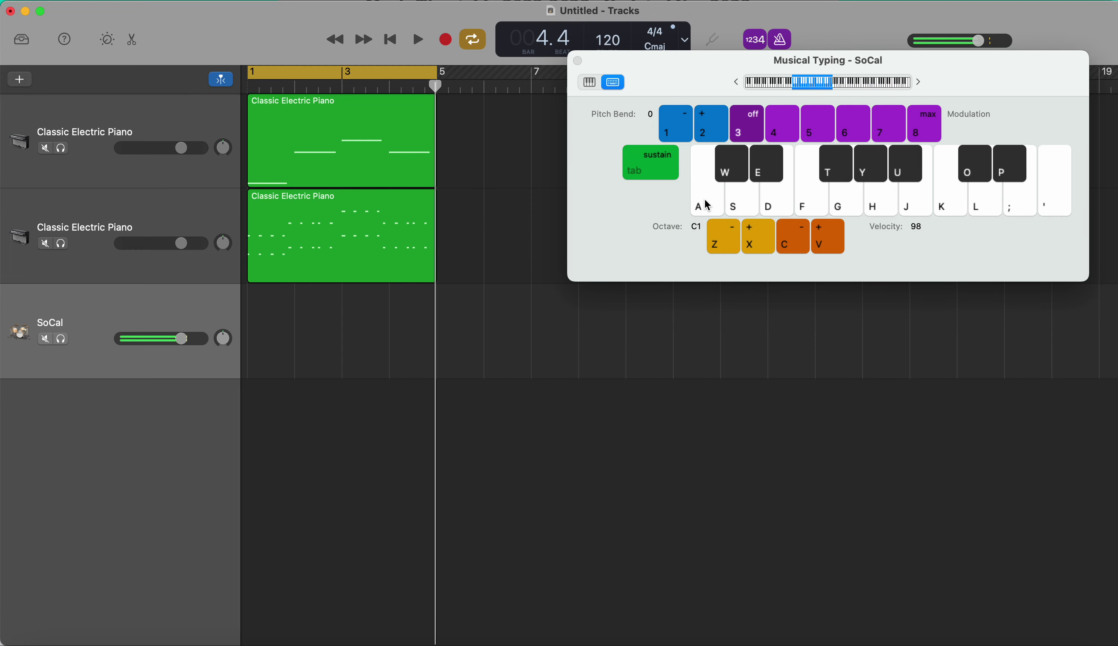
{"action": "left_click", "coordinate": [709, 205]}
{"action": "left_click", "coordinate": [789, 203]}
{"action": "left_click", "coordinate": [789, 190]}
{"action": "left_click", "coordinate": [788, 191]}
{"action": "key", "text": "a"}
{"action": "key", "text": "y"}
{"action": "left_click", "coordinate": [788, 190]}
{"action": "left_click", "coordinate": [733, 186]}
{"action": "left_click", "coordinate": [732, 183]}
{"action": "left_click", "coordinate": [735, 189]}
Turn off Cycle, return to the start, and test SoCal hits on keys A, D and Y
{"action": "left_click", "coordinate": [295, 73]}
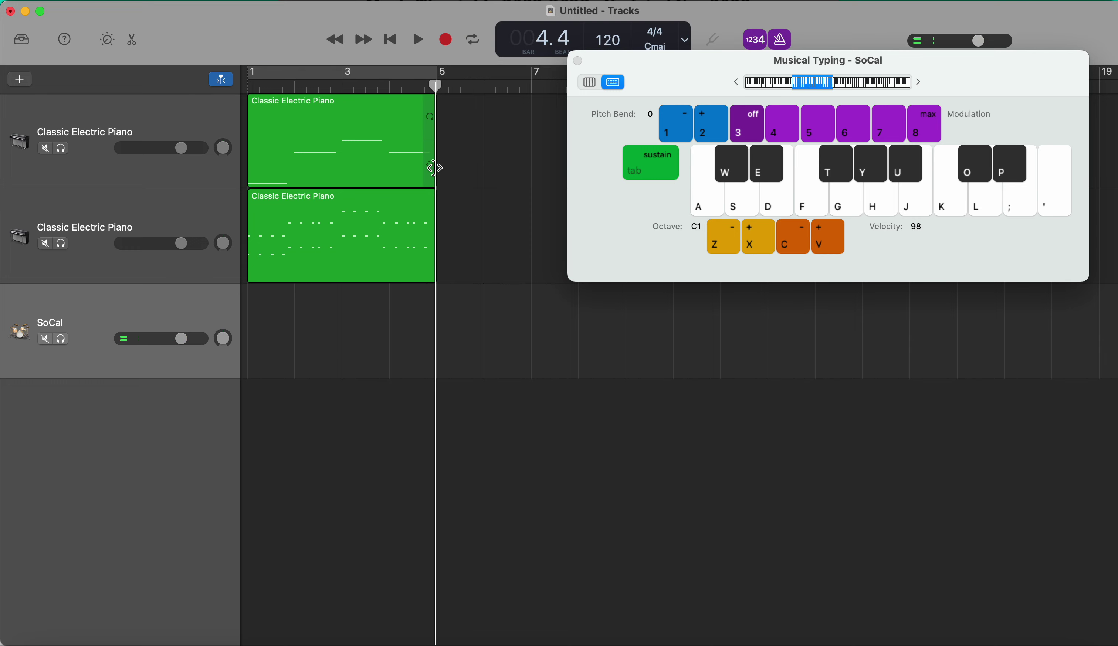
{"action": "key", "text": "Return"}
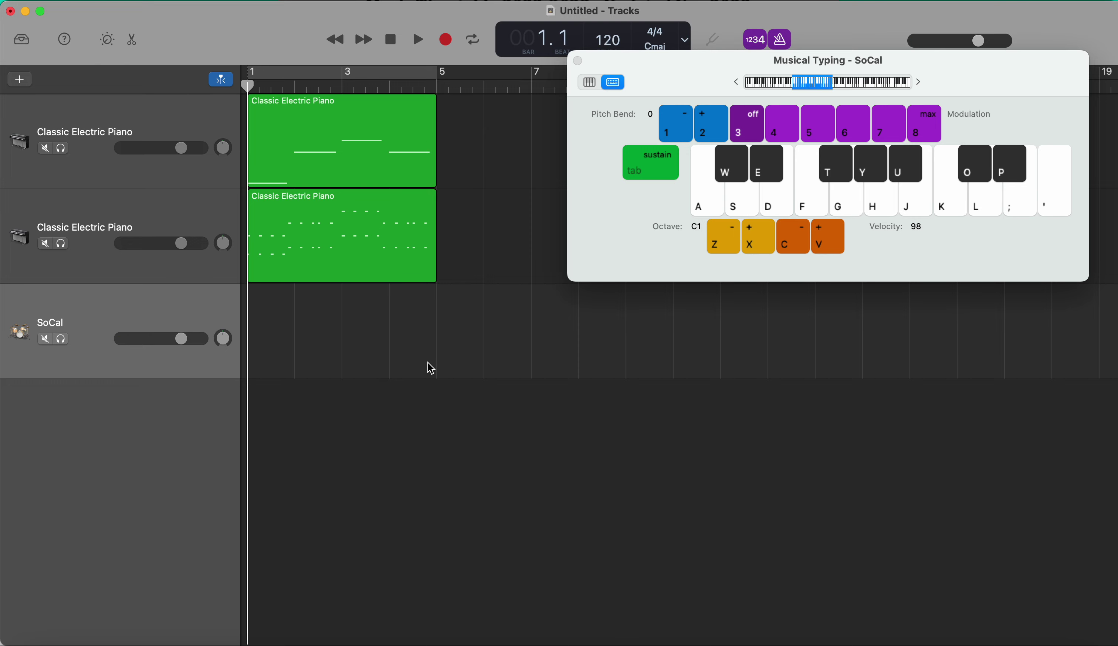
{"action": "key", "text": "a"}
{"action": "key", "text": "d"}
{"action": "key", "text": "y"}
{"action": "key", "text": "y"}
{"action": "key", "text": "d"}
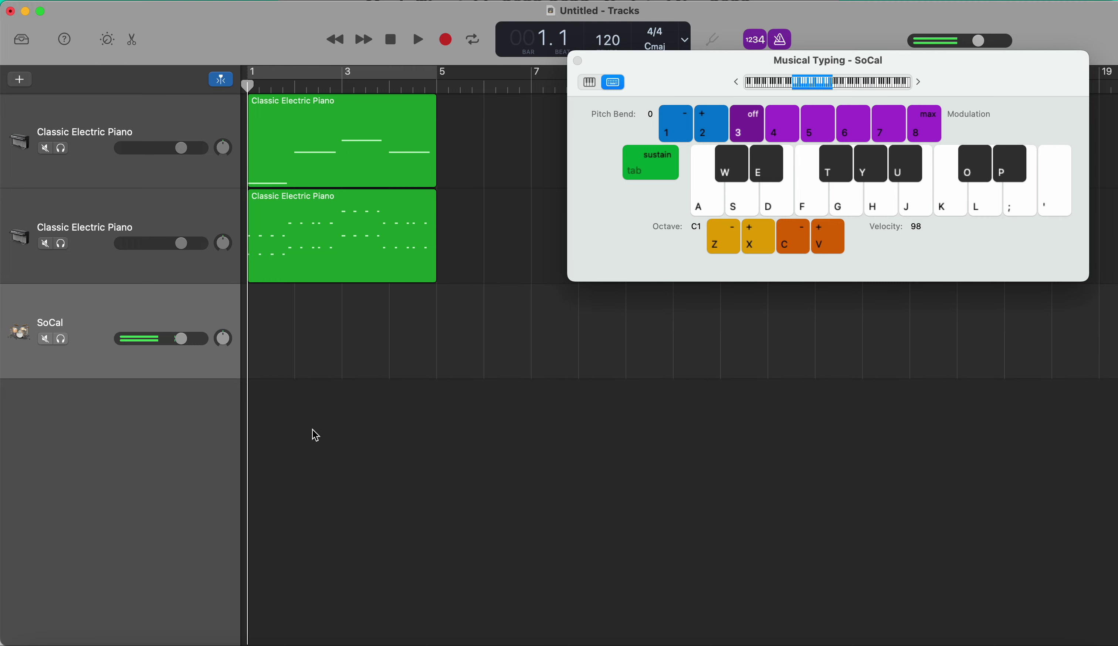
{"action": "key", "text": "d"}
{"action": "key", "text": "y"}
{"action": "key", "text": "d"}
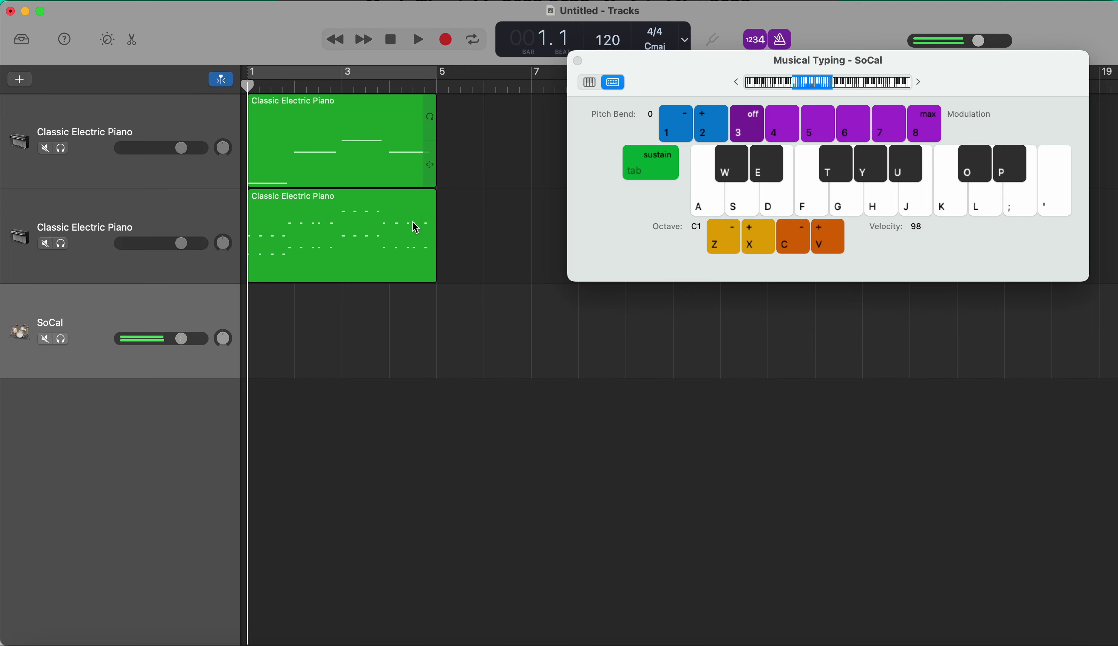
Record a C1 hit on the downbeat of each of bars 1–4, then stop
{"action": "left_click", "coordinate": [446, 40]}
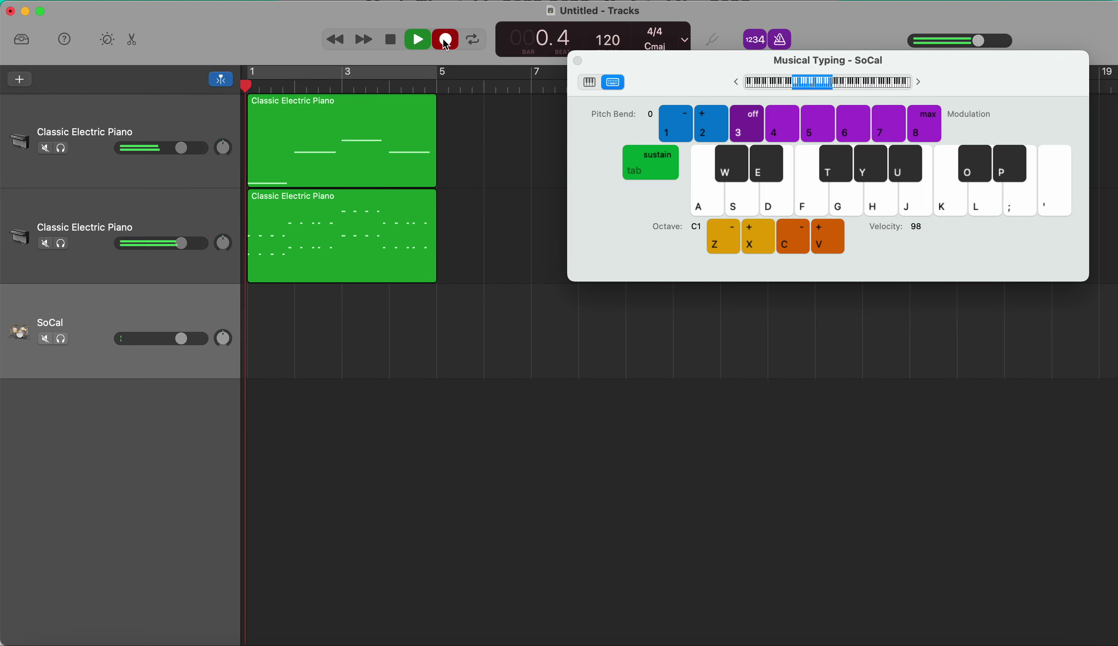
{"action": "key", "text": "a"}
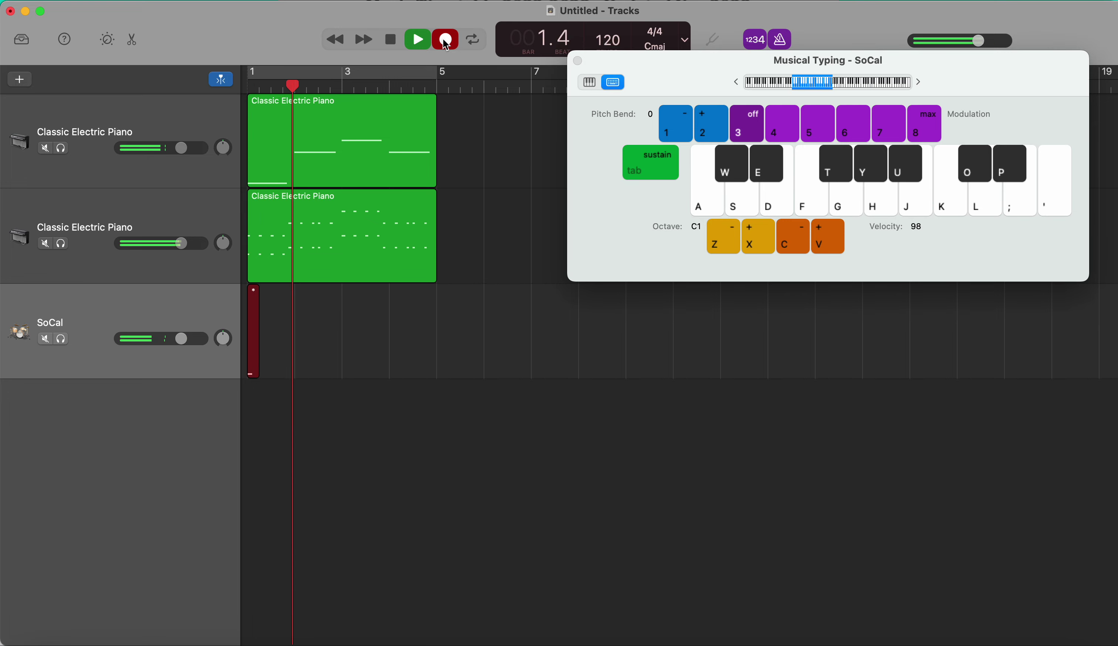
{"action": "key", "text": "a"}
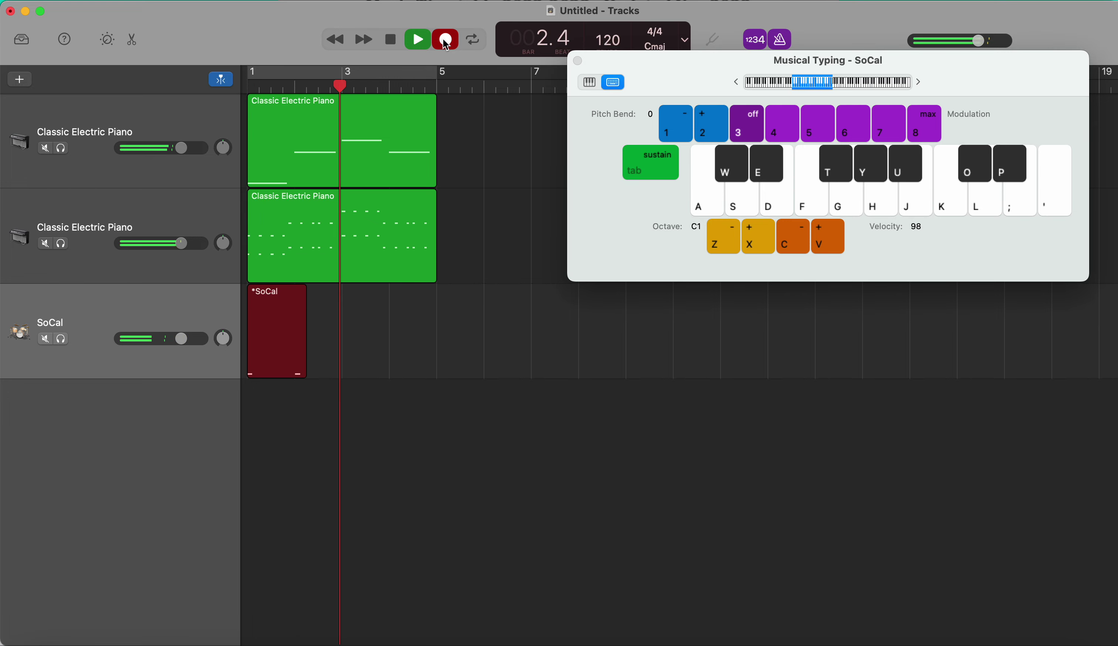
{"action": "key", "text": "a"}
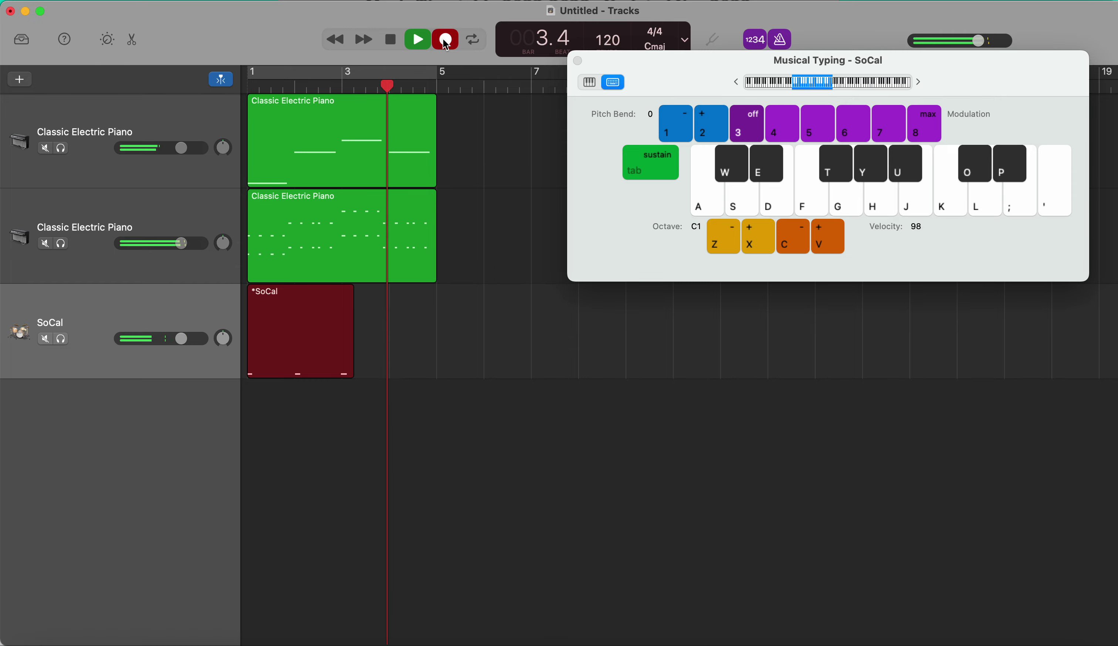
{"action": "key", "text": "a"}
{"action": "key", "text": "space"}
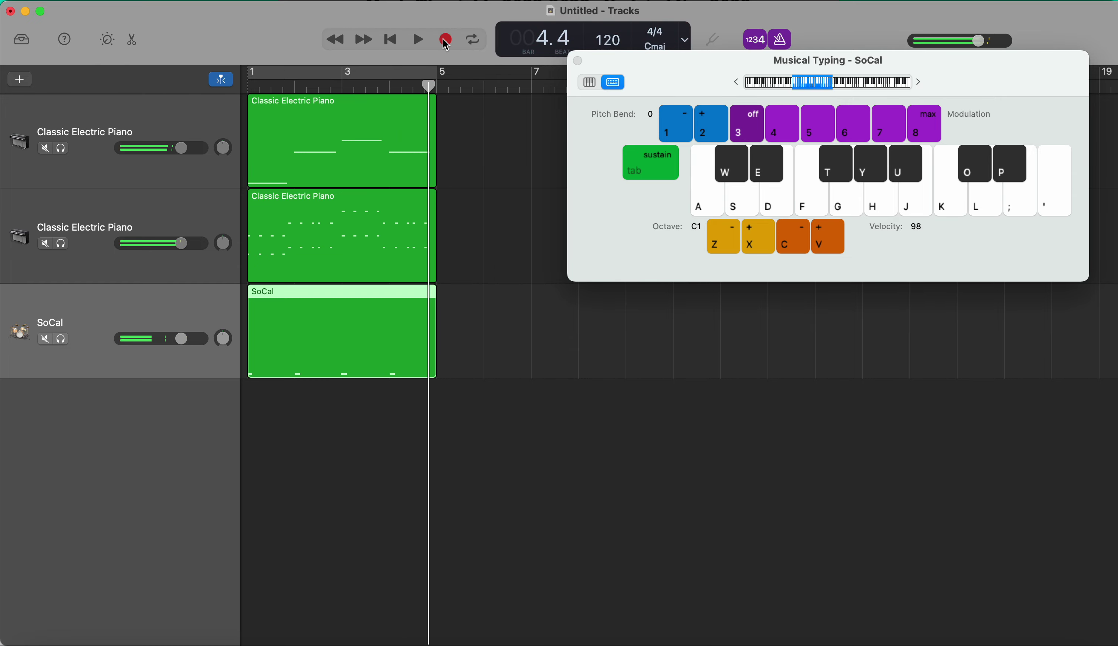
Quantize the SoCal region's four C1 hits to 1/16, loop-play bars 1–4, and select the notes
{"action": "double_click", "coordinate": [317, 323]}
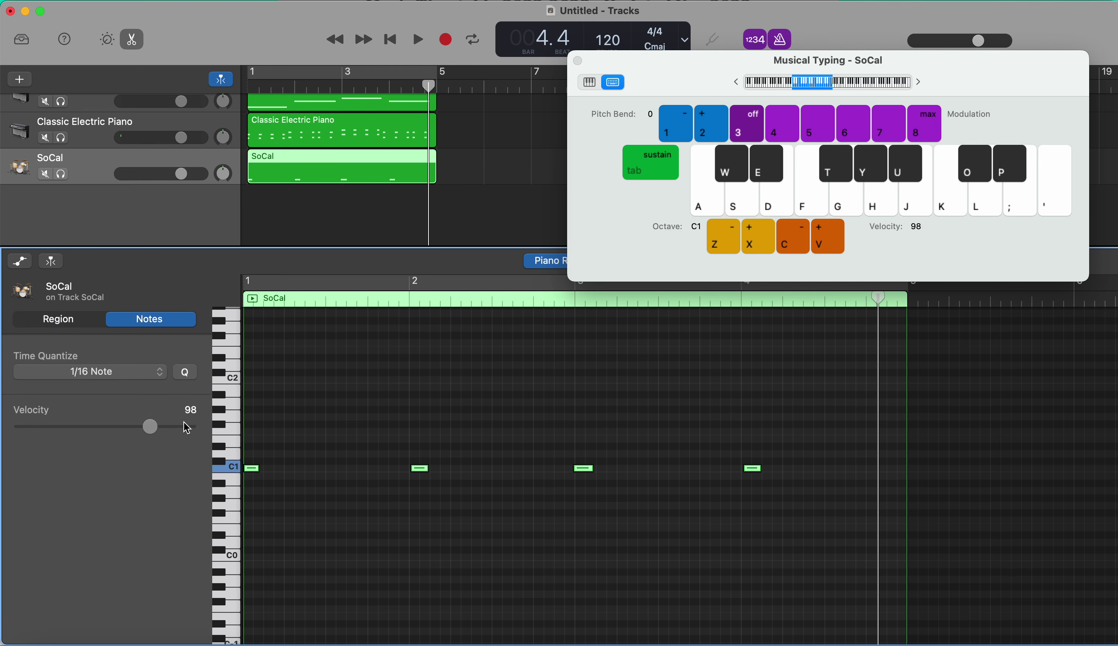
{"action": "left_click", "coordinate": [183, 377]}
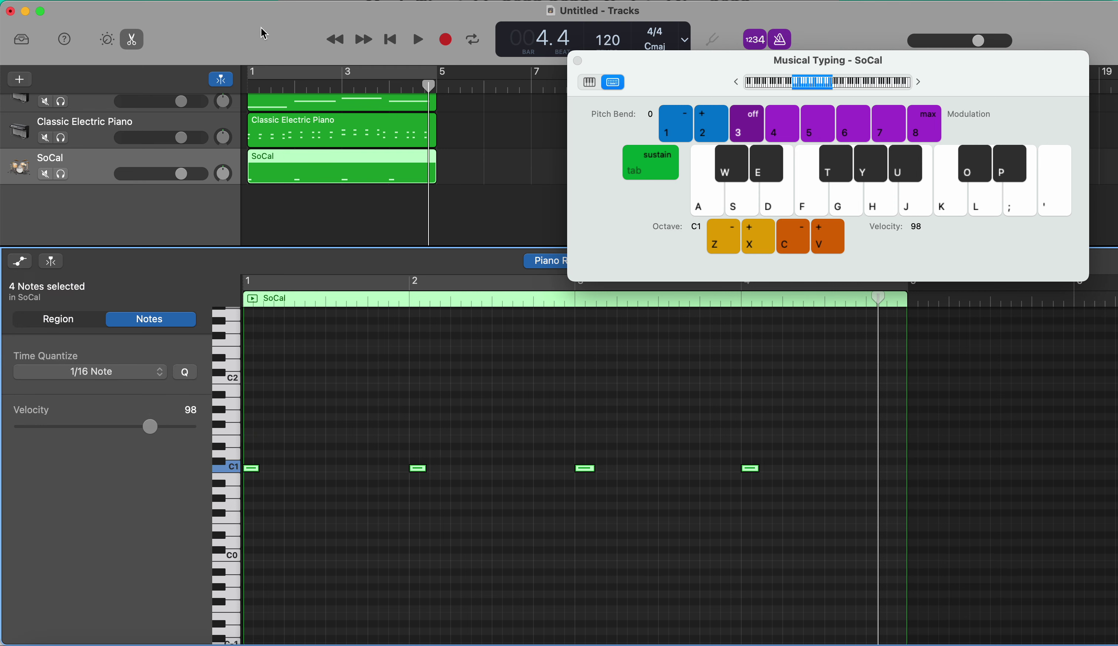
{"action": "left_click", "coordinate": [264, 74]}
{"action": "key", "text": "space"}
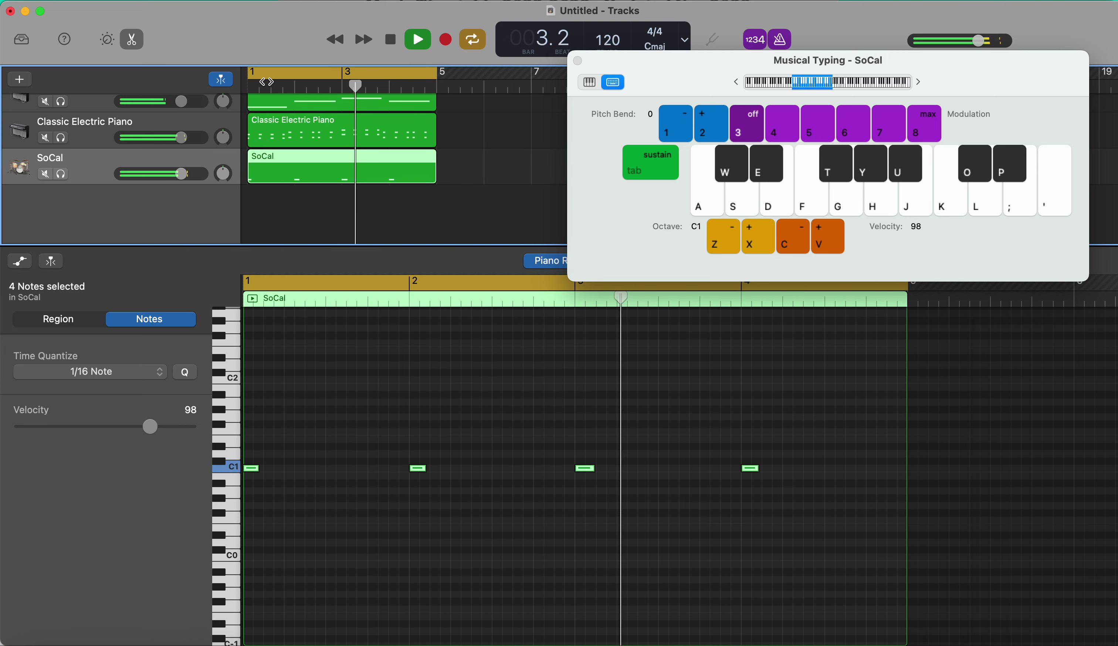
{"action": "key", "text": "space"}
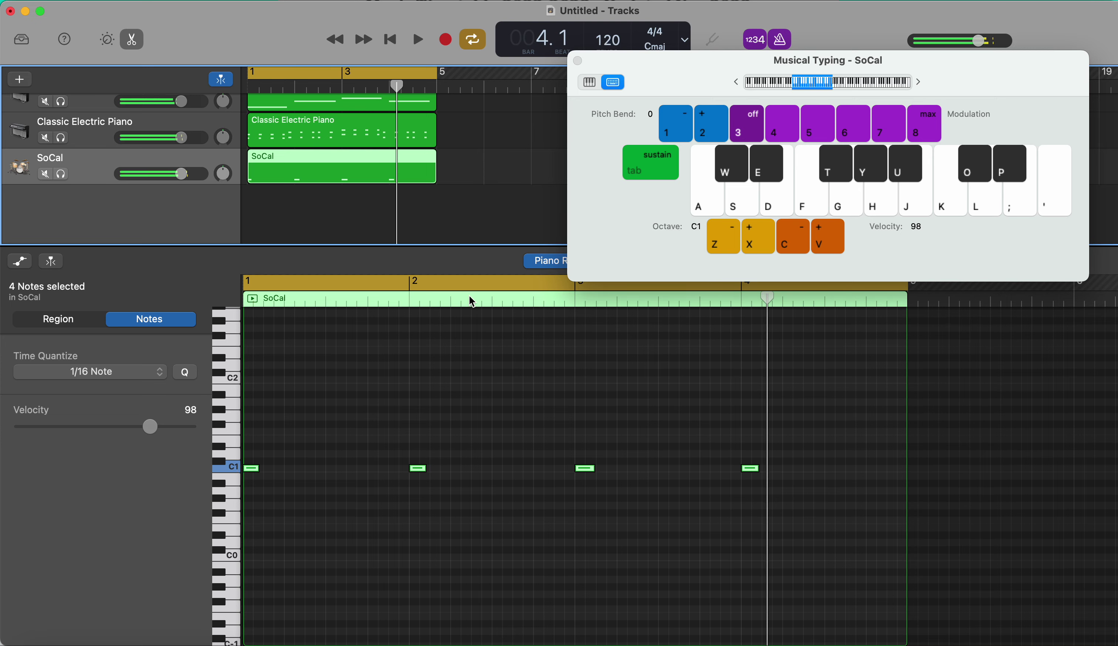
{"action": "left_click_drag", "start_coordinate": [782, 520], "coordinate": [333, 464]}
{"action": "mouse_move", "coordinate": [333, 466]}
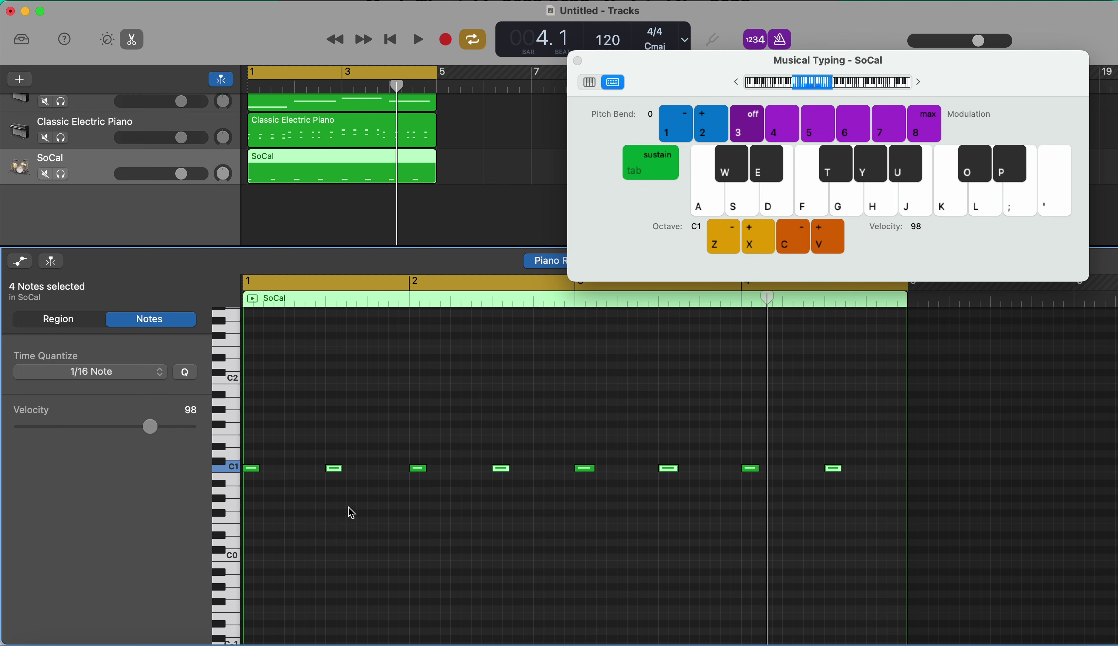
Copy C1 hits up to E1 one beat later across all bars, then play the alternating pattern back
{"action": "key", "text": "Return"}
{"action": "key", "text": "space"}
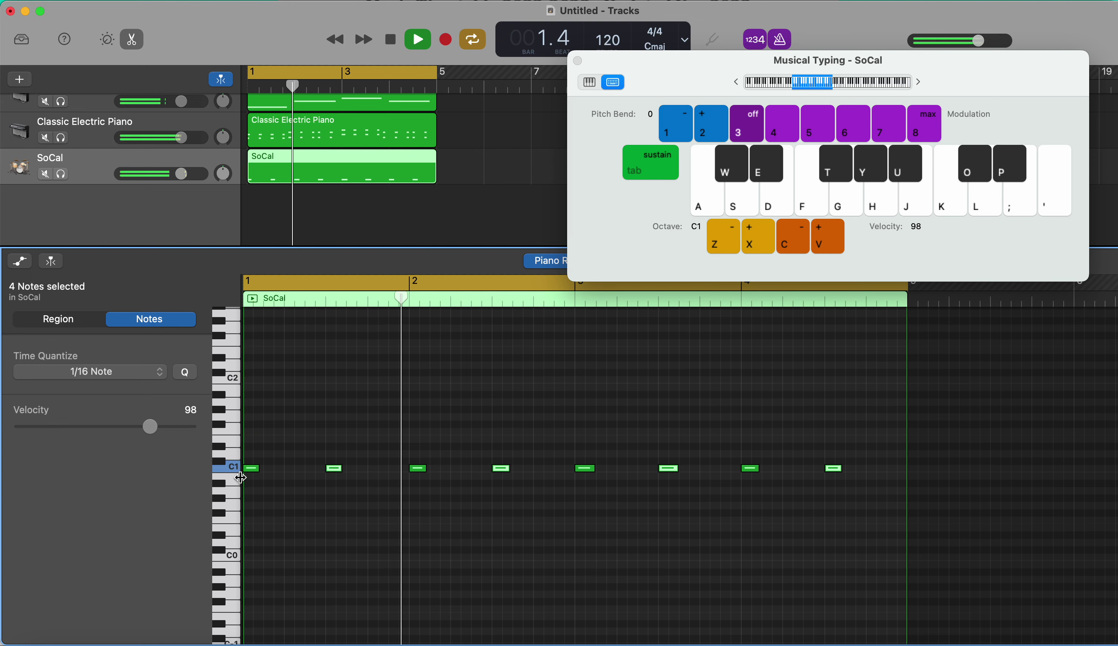
{"action": "key", "text": "space"}
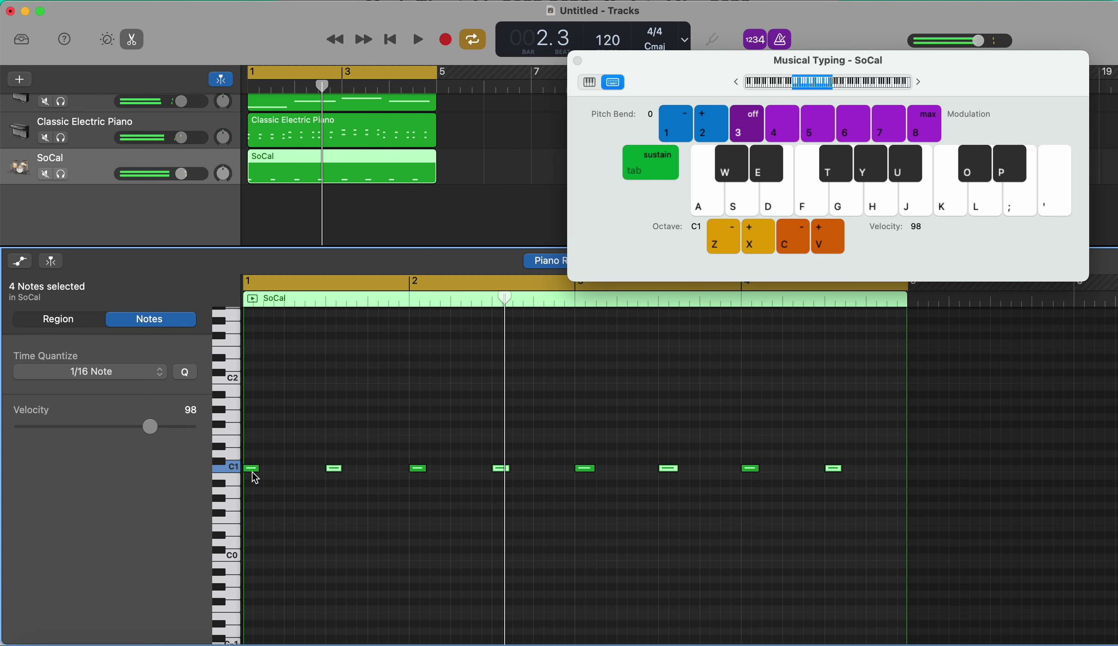
{"action": "left_click", "coordinate": [255, 474]}
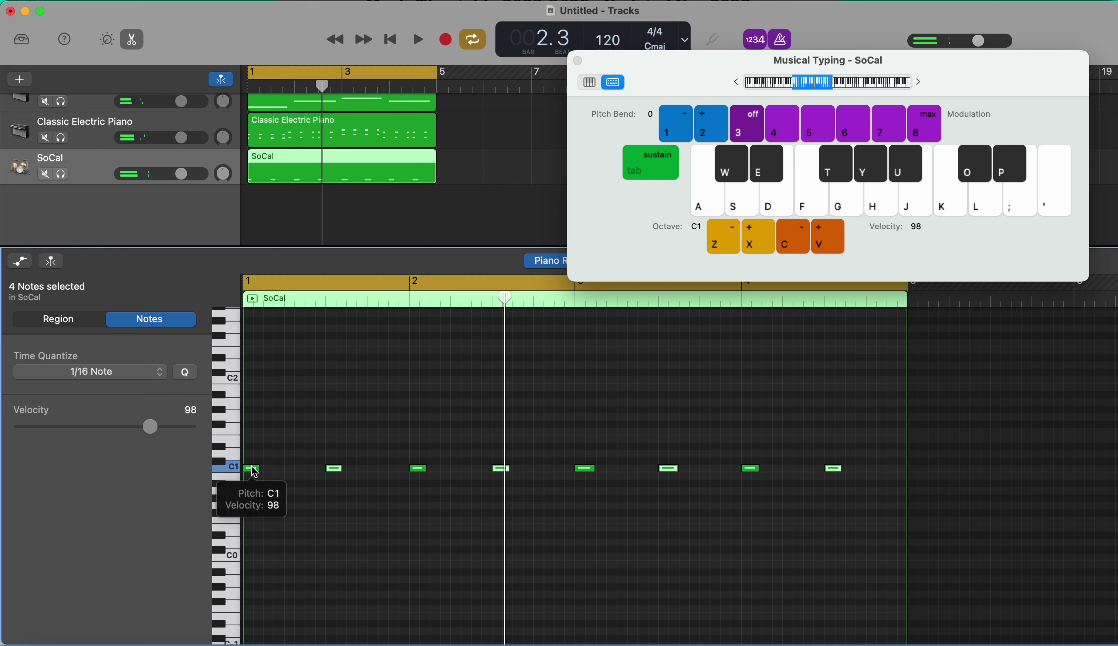
{"action": "left_click_drag", "start_coordinate": [255, 473], "coordinate": [543, 452]}
{"action": "left_click", "coordinate": [745, 422]}
{"action": "left_click_drag", "start_coordinate": [739, 431], "coordinate": [789, 442]}
{"action": "key", "text": "space"}
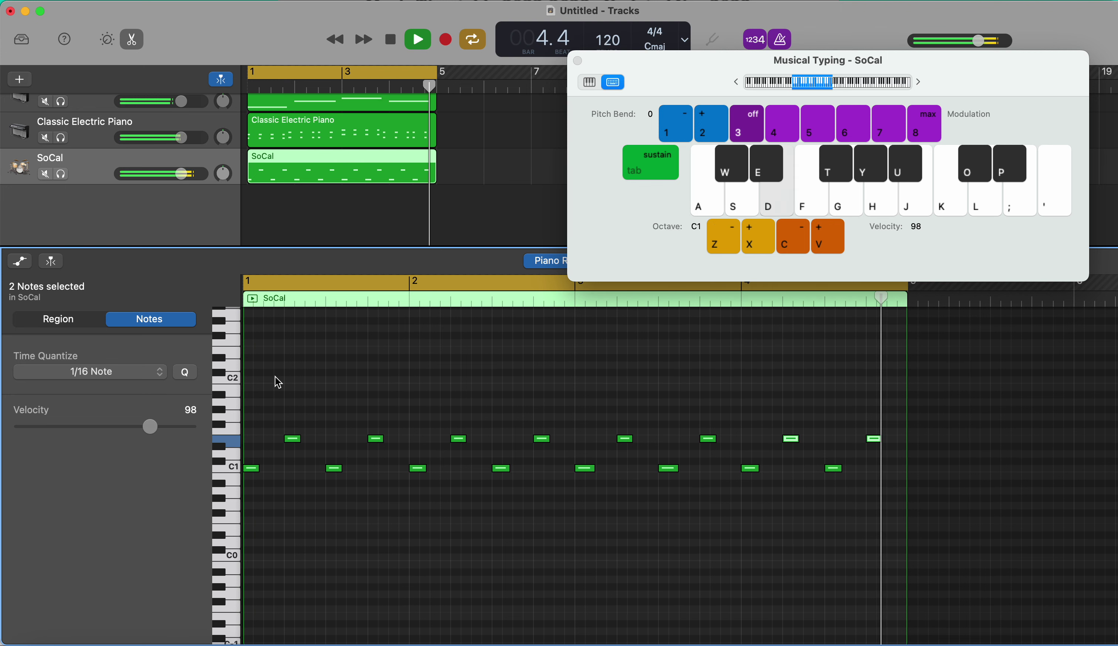
{"action": "key", "text": "space"}
Move a note up to F#1, audition it, copy F#1 hits across the region, and play it back
{"action": "mouse_move", "coordinate": [253, 469]}
{"action": "left_click_drag", "start_coordinate": [257, 473], "coordinate": [255, 428]}
{"action": "mouse_move", "coordinate": [252, 431]}
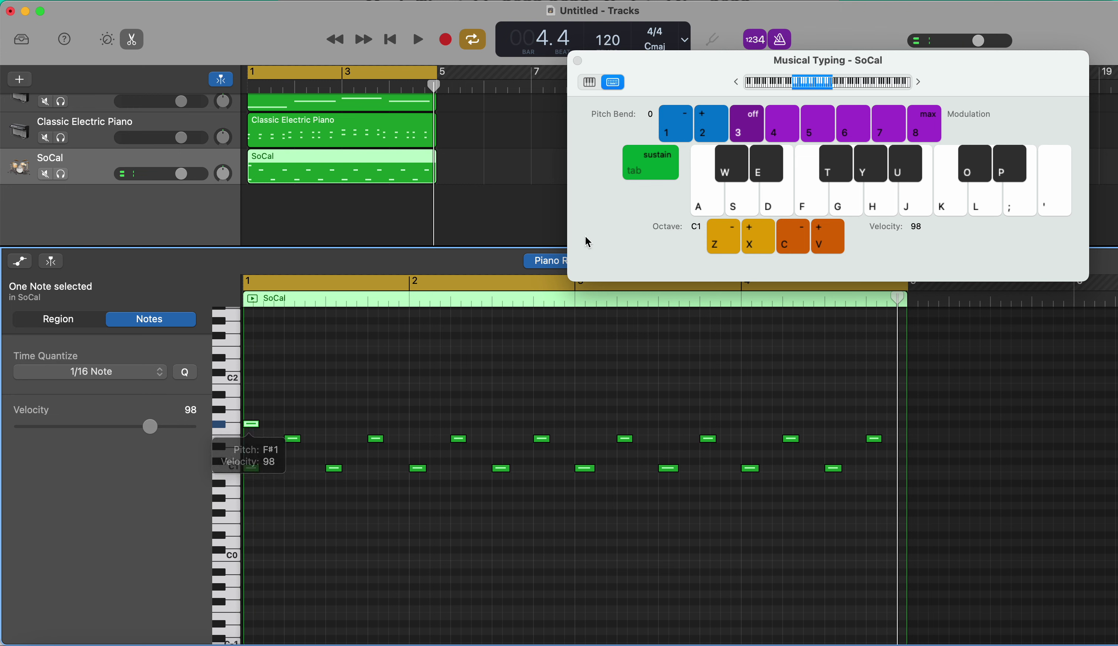
{"action": "left_click", "coordinate": [836, 162]}
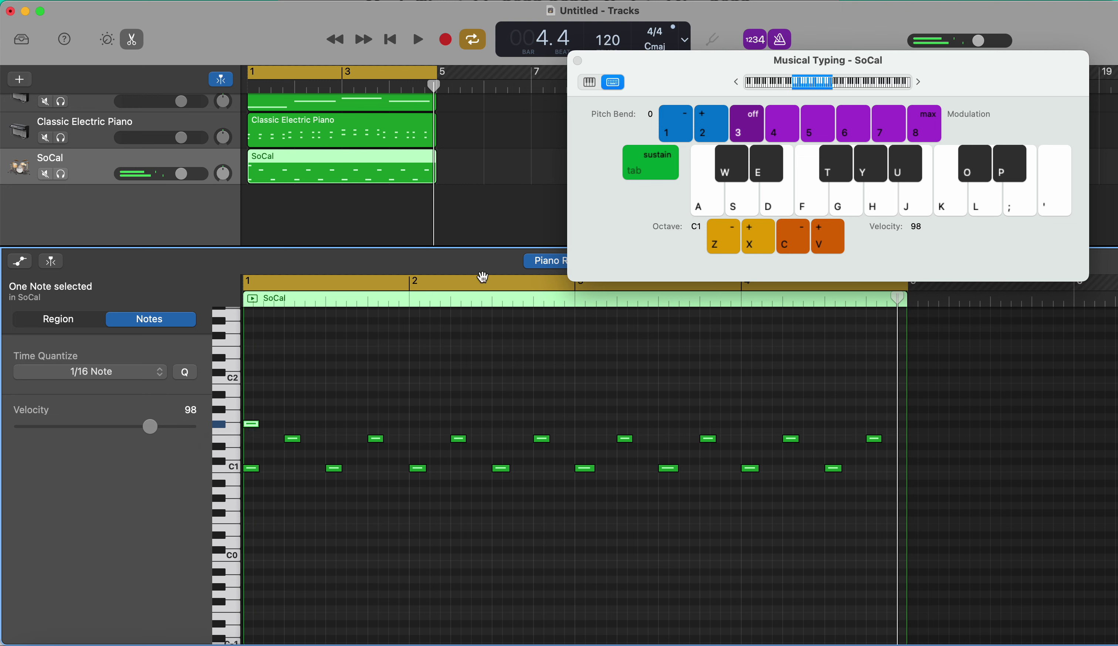
{"action": "left_click_drag", "start_coordinate": [254, 427], "coordinate": [758, 422]}
{"action": "left_click", "coordinate": [251, 425], "text": "shift"}
{"action": "key", "text": "space"}
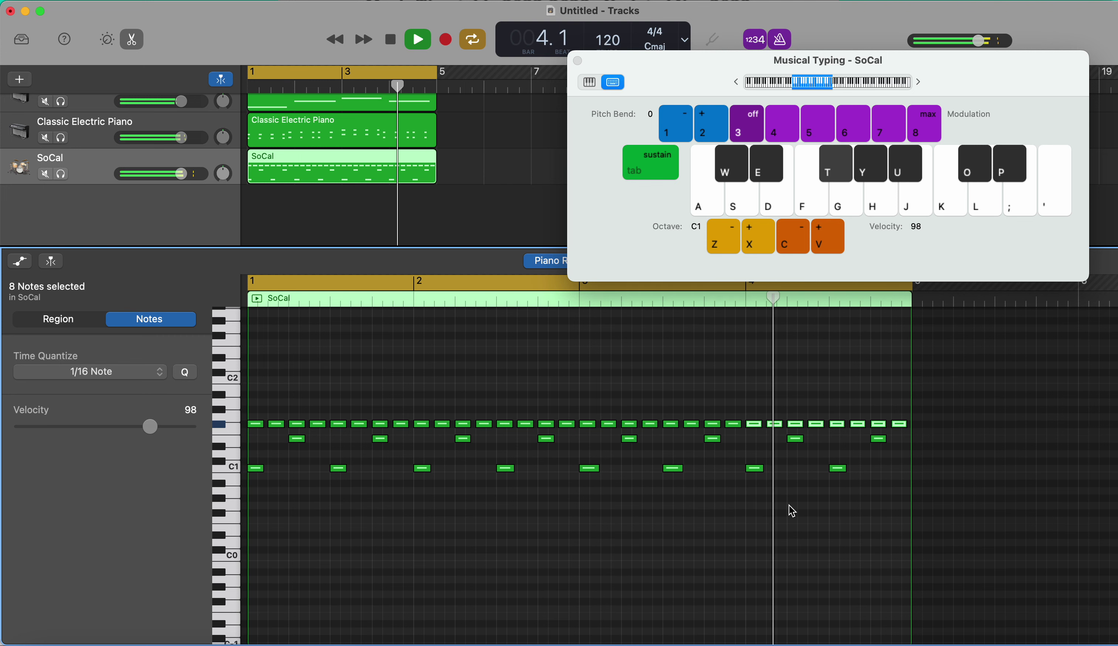
{"action": "key", "text": "space"}
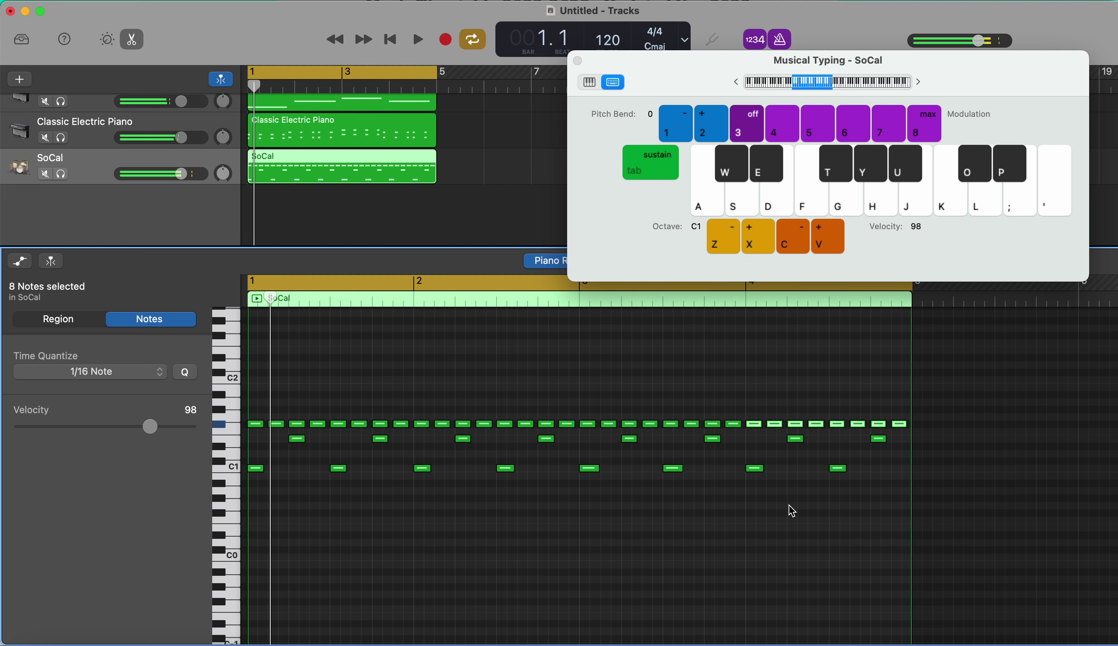
Deselect the drum notes and close the Piano Roll to show the tracks view
{"action": "left_click", "coordinate": [585, 541]}
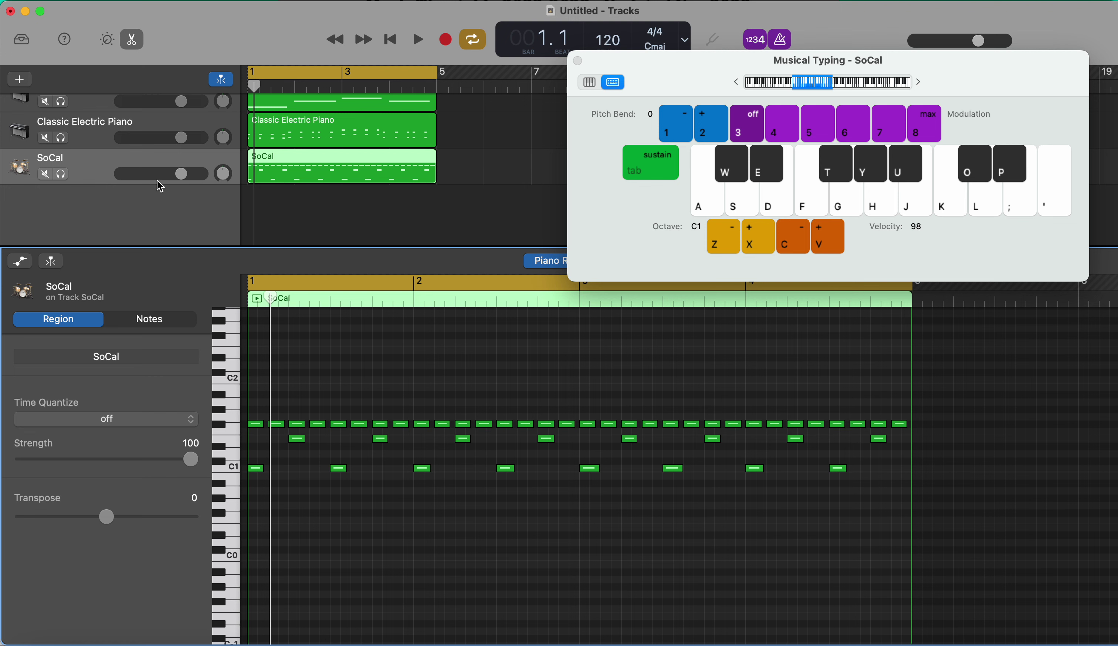
{"action": "left_click", "coordinate": [131, 44]}
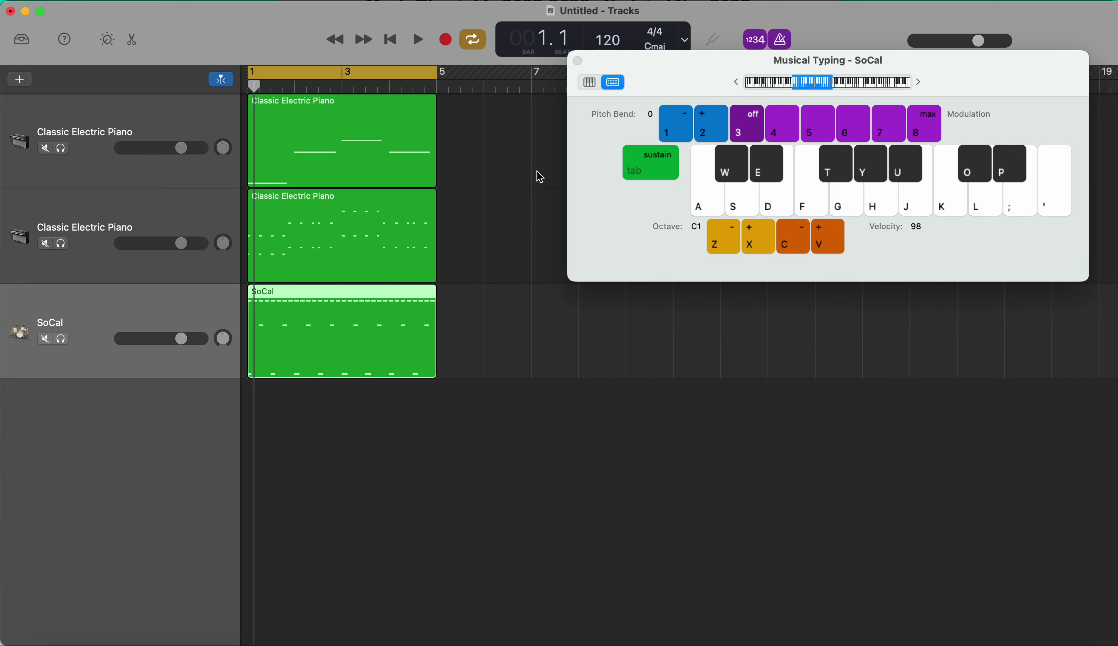
Add a fourth Classic Electric Piano software instrument track and audition H, K, G notes on it
{"action": "left_click", "coordinate": [20, 81]}
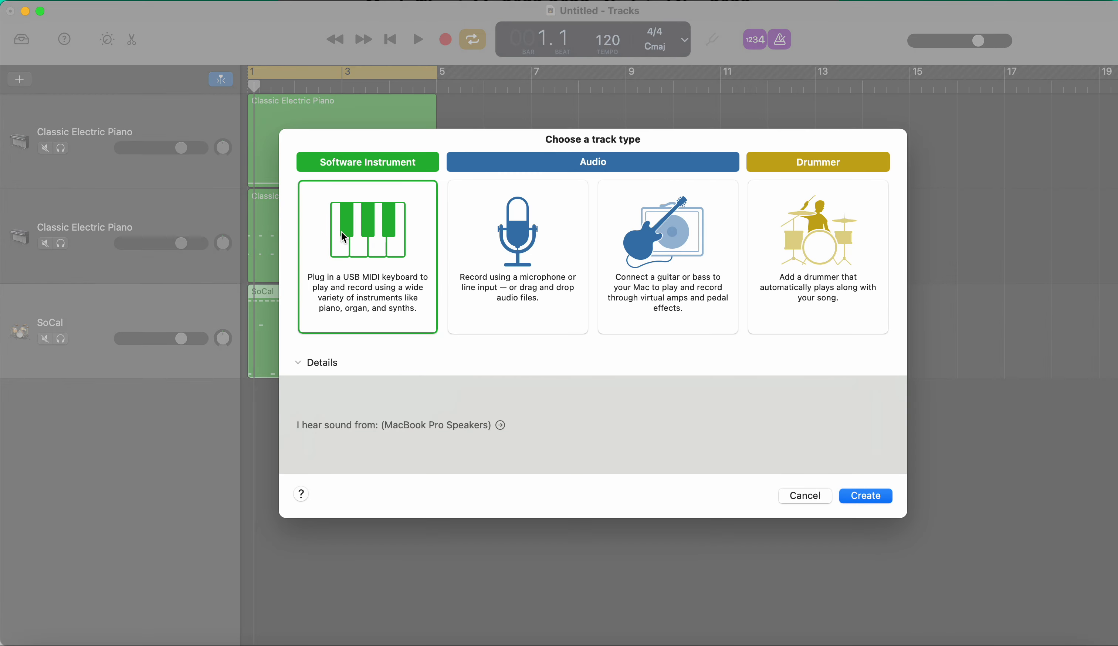
{"action": "left_click", "coordinate": [865, 499]}
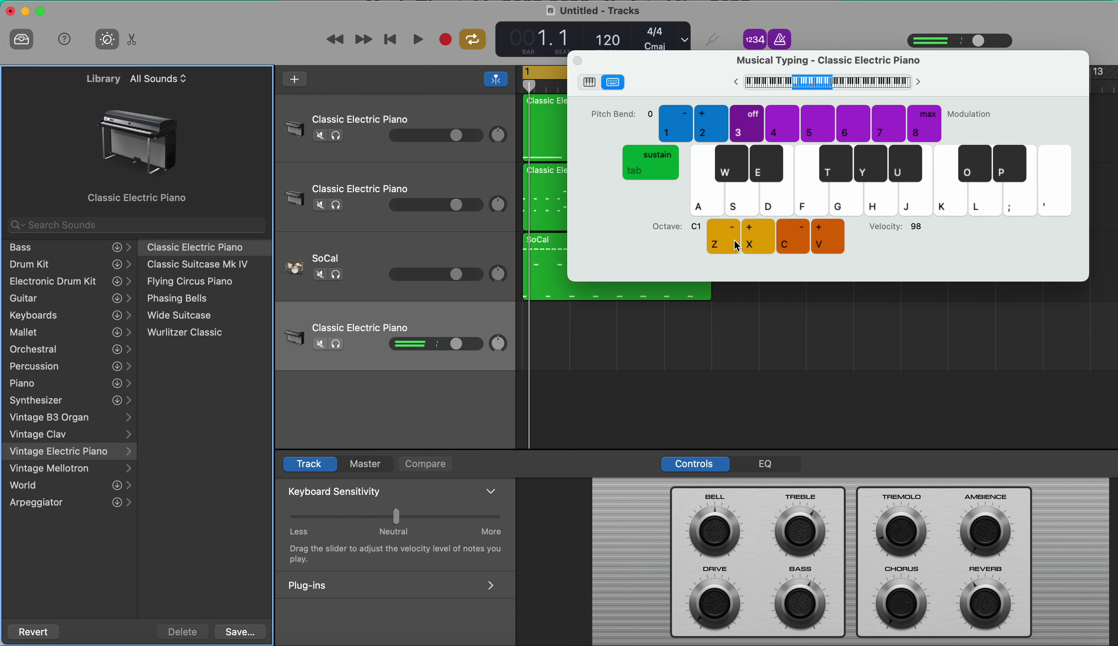
{"action": "key", "text": "h"}
{"action": "key", "text": "k"}
{"action": "key", "text": "h"}
{"action": "key", "text": "g"}
{"action": "key", "text": "k"}
Try out the melody phrase on keys H, ', ;, L, ;, K and G, K, ending on K
{"action": "key", "text": "h"}
{"action": "key", "text": "apostrophe"}
{"action": "key", "text": "semicolon"}
{"action": "key", "text": "l"}
{"action": "key", "text": "semicolon"}
{"action": "key", "text": "k"}
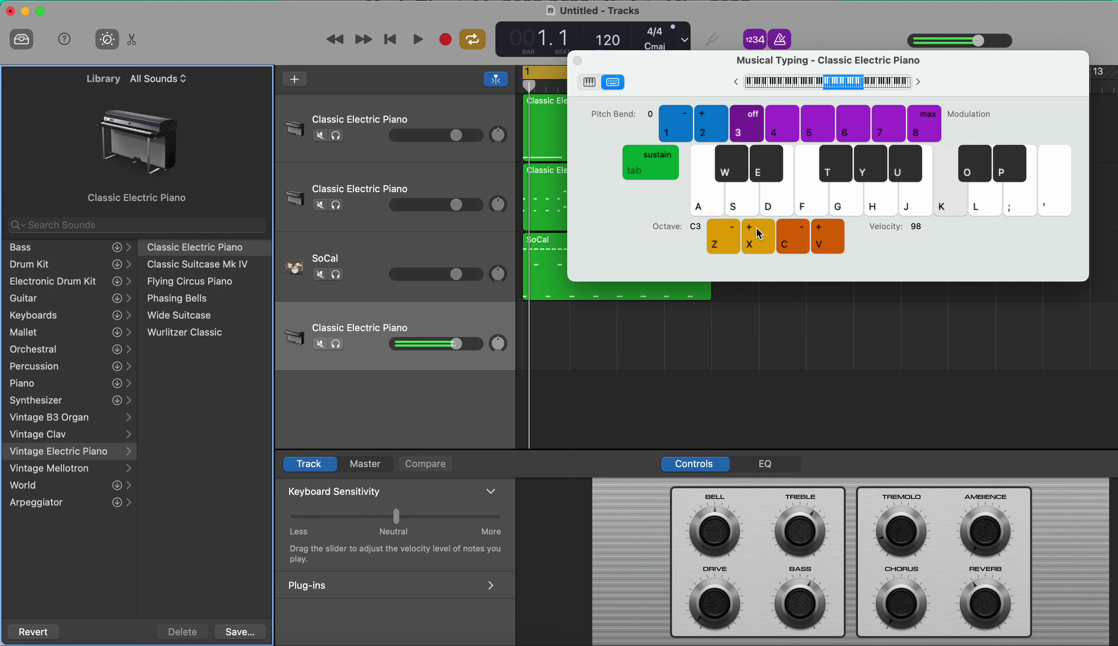
{"action": "key", "text": "g"}
{"action": "key", "text": "k"}
{"action": "key", "text": "g"}
{"action": "key", "text": "k"}
{"action": "key", "text": "h"}
{"action": "key", "text": "k"}
{"action": "key", "text": "apostrophe"}
{"action": "key", "text": "semicolon"}
{"action": "key", "text": "l"}
{"action": "key", "text": "semicolon"}
{"action": "key", "text": "k"}
{"action": "key", "text": "k"}
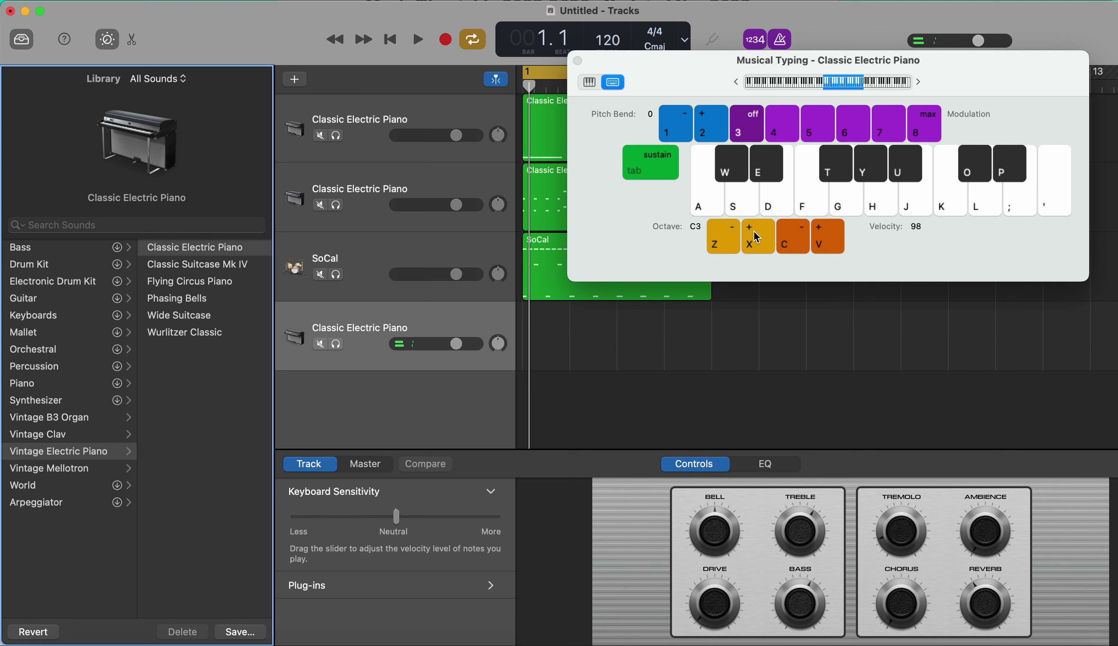
Practise the melody line in the other octave on keys F, G, D, A and E
{"action": "key", "text": "f"}
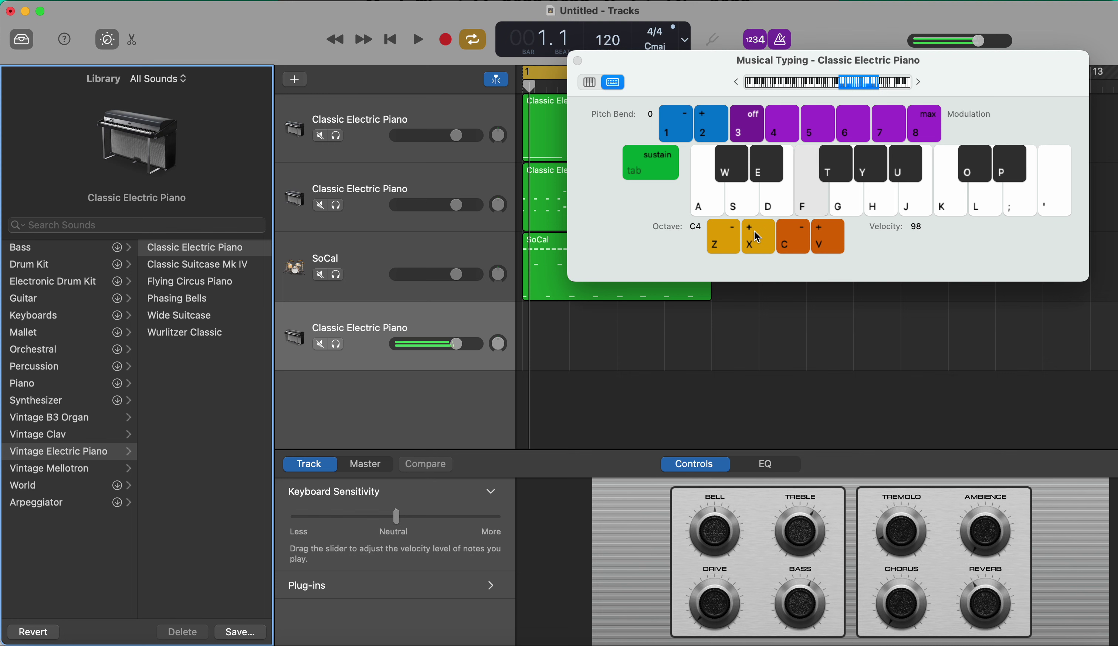
{"action": "key", "text": "g"}
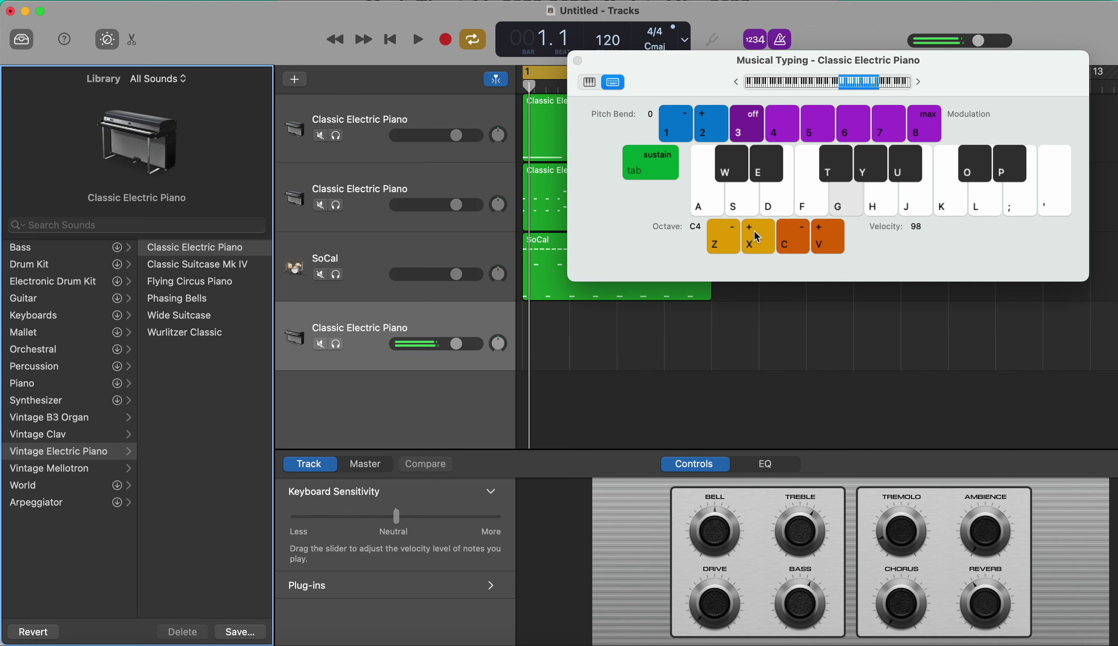
{"action": "key", "text": "d"}
{"action": "key", "text": "f"}
{"action": "key", "text": "a"}
{"action": "key", "text": "g"}
{"action": "key", "text": "f"}
{"action": "key", "text": "e"}
{"action": "key", "text": "f"}
{"action": "key", "text": "g"}
{"action": "key", "text": "e"}
{"action": "key", "text": "a"}
{"action": "key", "text": "f"}
{"action": "key", "text": "e"}
{"action": "key", "text": "a"}
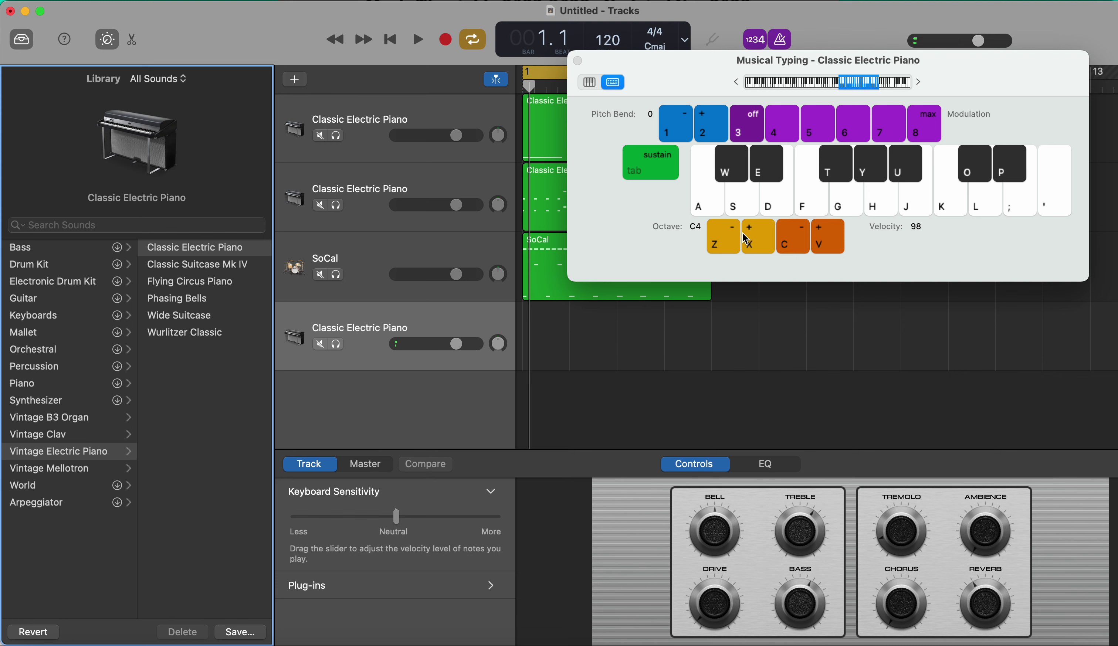
Audition melody notes H, G, H, K on the fourth piano track
{"action": "key", "text": "h"}
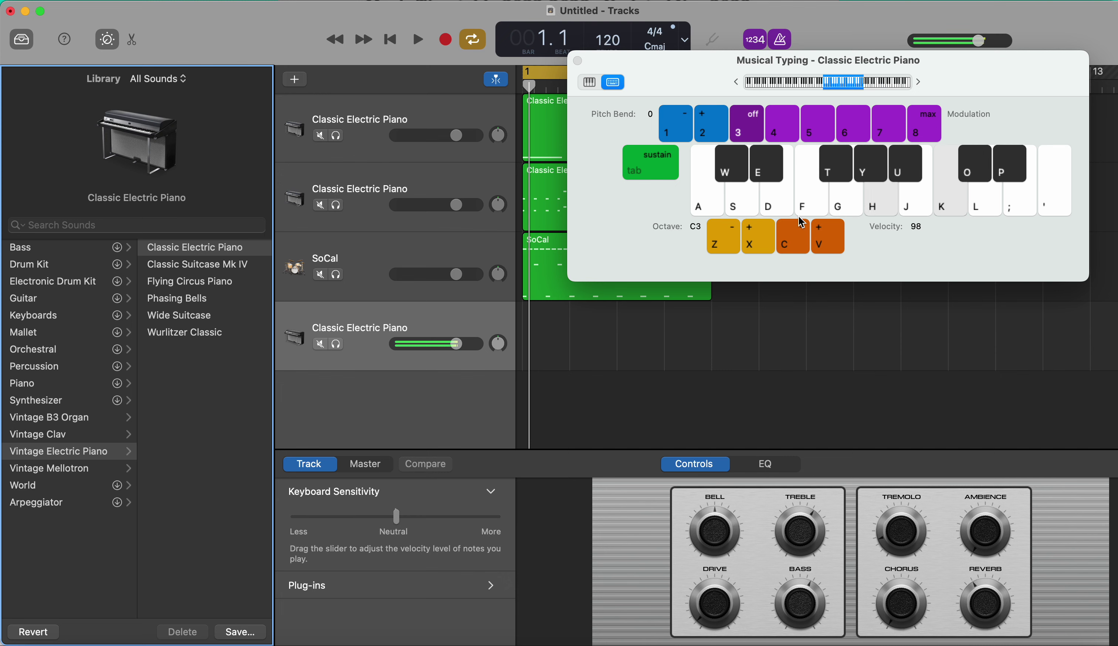
{"action": "key", "text": "g"}
{"action": "key", "text": "h"}
{"action": "key", "text": "k"}
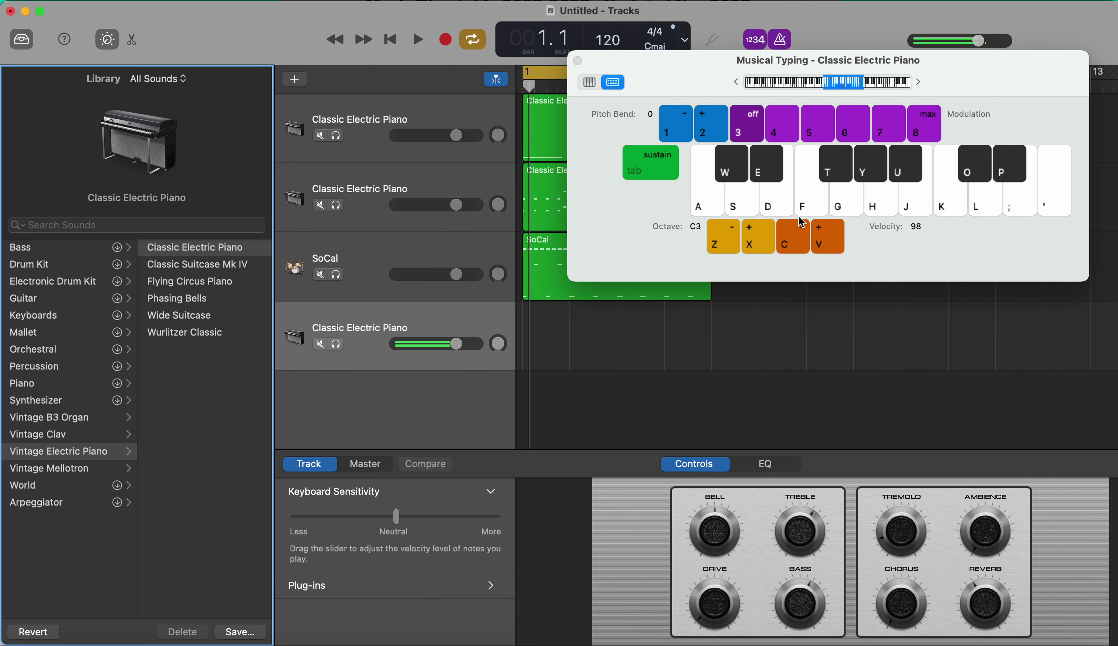
Hide the Library and repeat the bass, piano and drum regions through bar 17
{"action": "left_click", "coordinate": [27, 40]}
{"action": "left_click_drag", "start_coordinate": [613, 64], "coordinate": [676, 161]}
{"action": "left_click_drag", "start_coordinate": [499, 318], "coordinate": [869, 143]}
{"action": "left_click", "coordinate": [549, 336]}
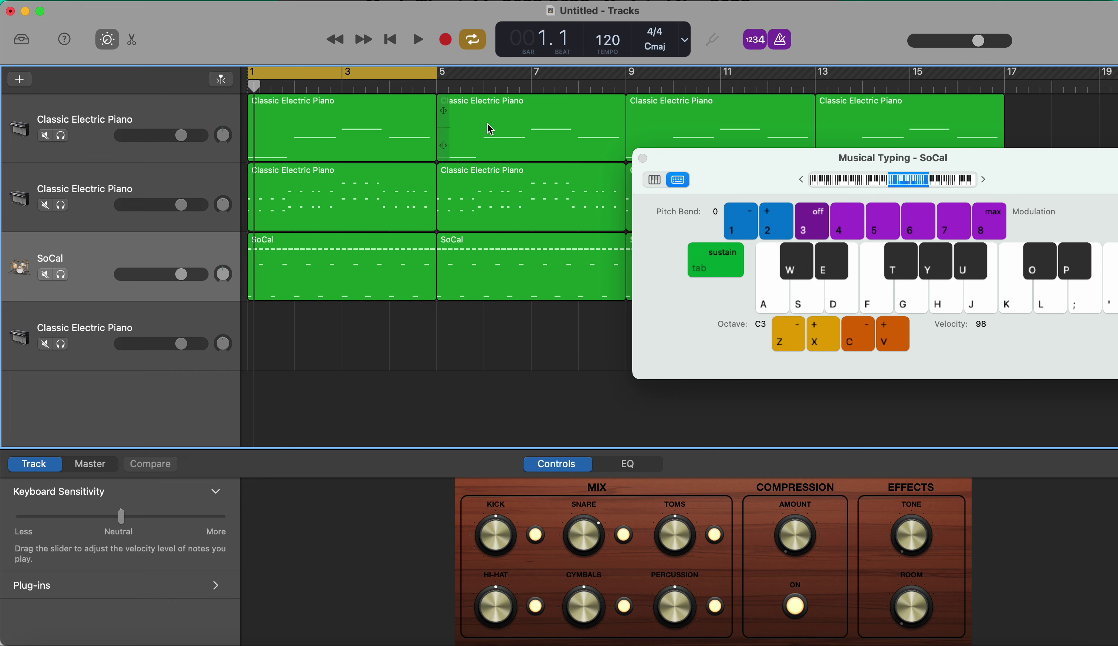
Select the fourth piano track and play melody notes G, K, H, K on it
{"action": "left_click", "coordinate": [122, 316]}
{"action": "key", "text": "g"}
{"action": "key", "text": "k"}
{"action": "key", "text": "h"}
{"action": "key", "text": "k"}
Practise the melody over the looped opening bars, stopping playback at 3.2
{"action": "key", "text": "space"}
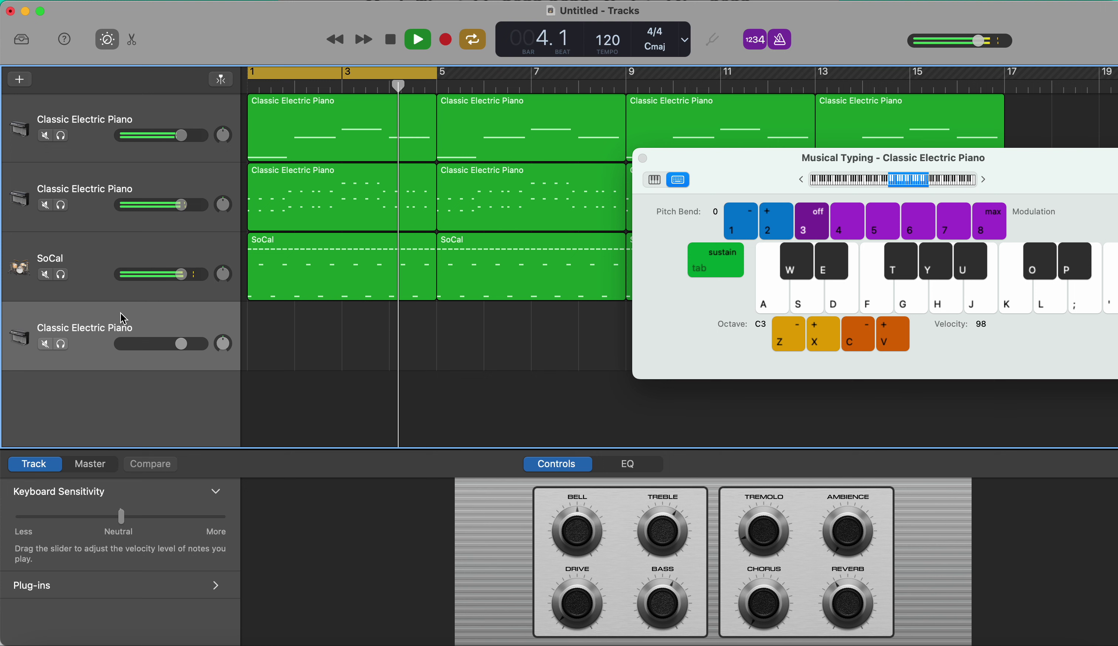
{"action": "key", "text": "g"}
{"action": "key", "text": "k"}
{"action": "key", "text": "h"}
{"action": "key", "text": "g"}
{"action": "key", "text": "k"}
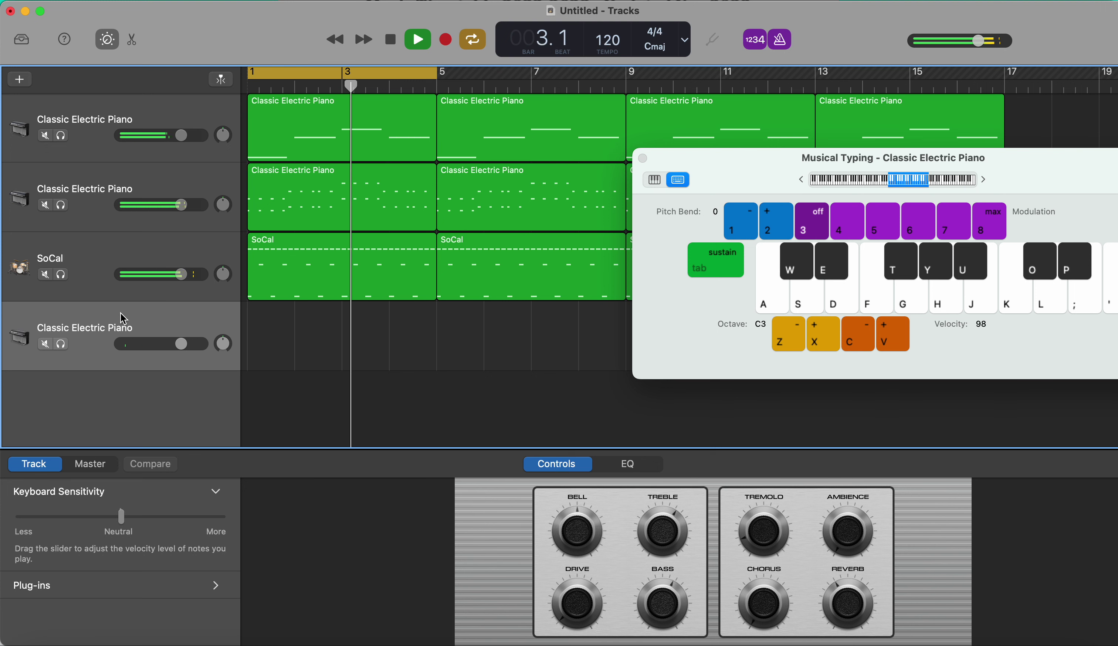
{"action": "key", "text": "g"}
{"action": "key", "text": "h"}
{"action": "key", "text": "apostrophe"}
{"action": "key", "text": "l"}
{"action": "key", "text": "semicolon"}
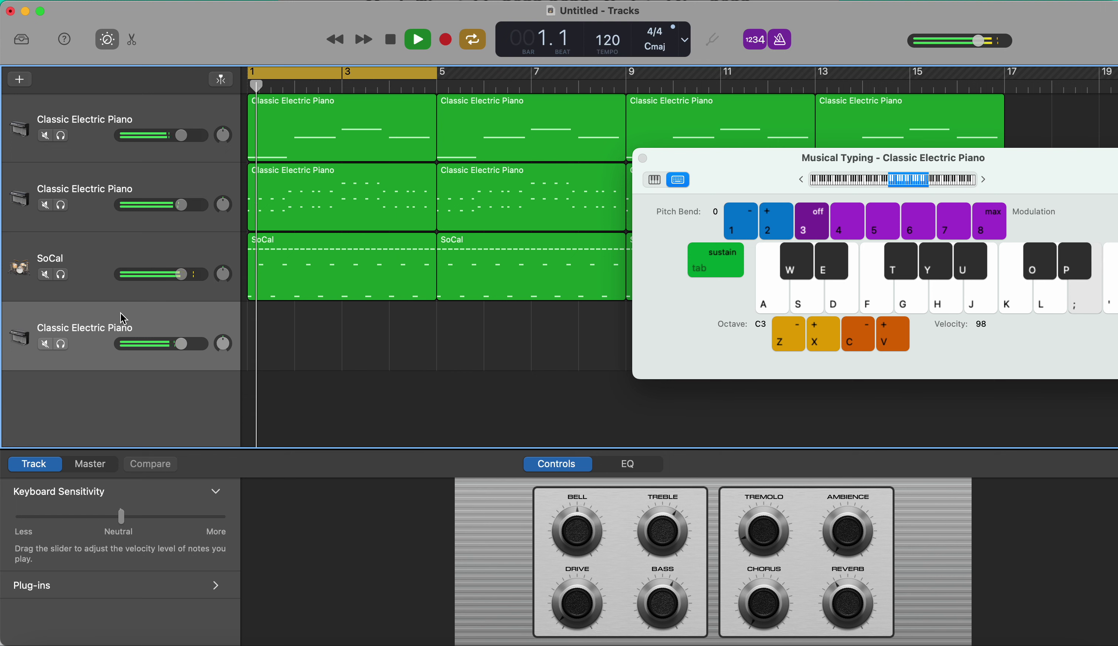
{"action": "key", "text": "k"}
{"action": "key", "text": "k"}
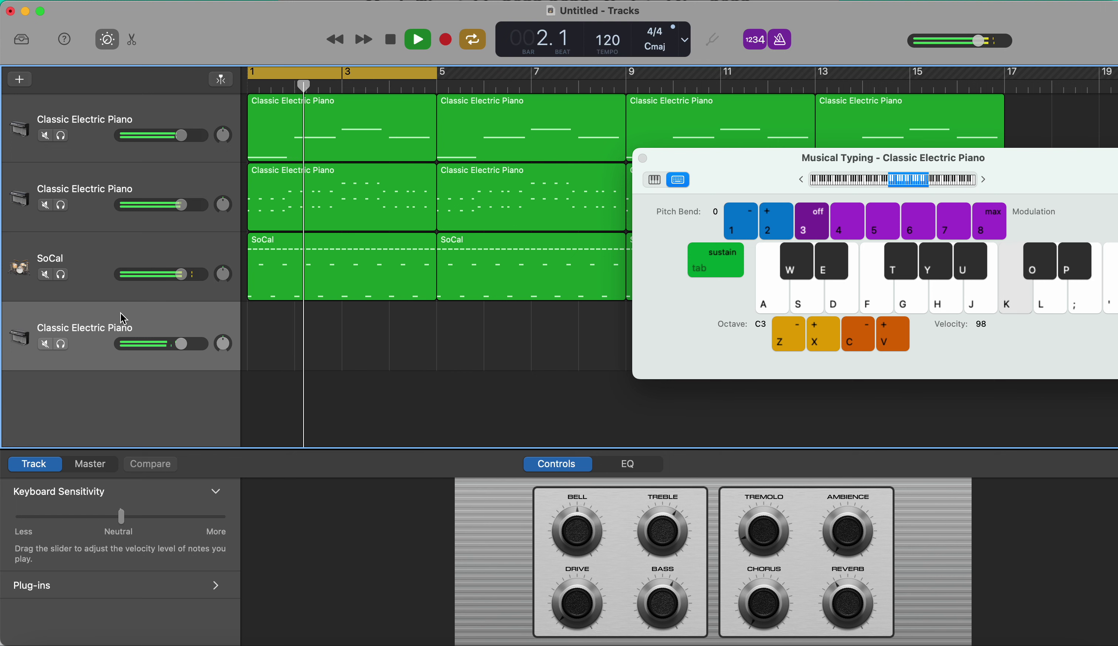
{"action": "key", "text": "k"}
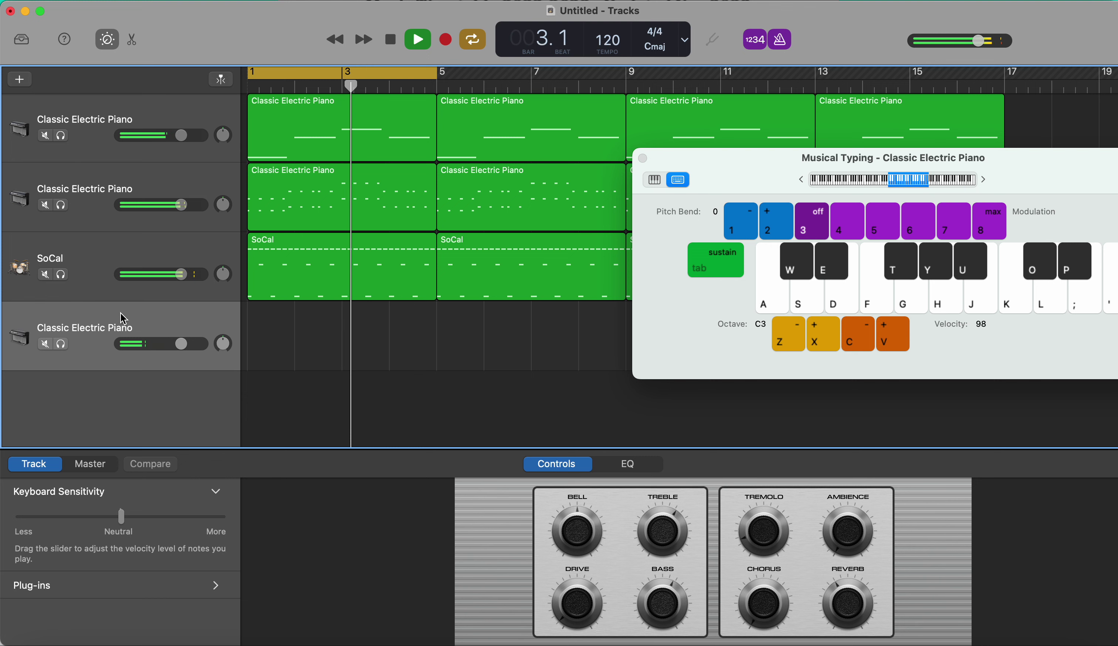
{"action": "key", "text": "space"}
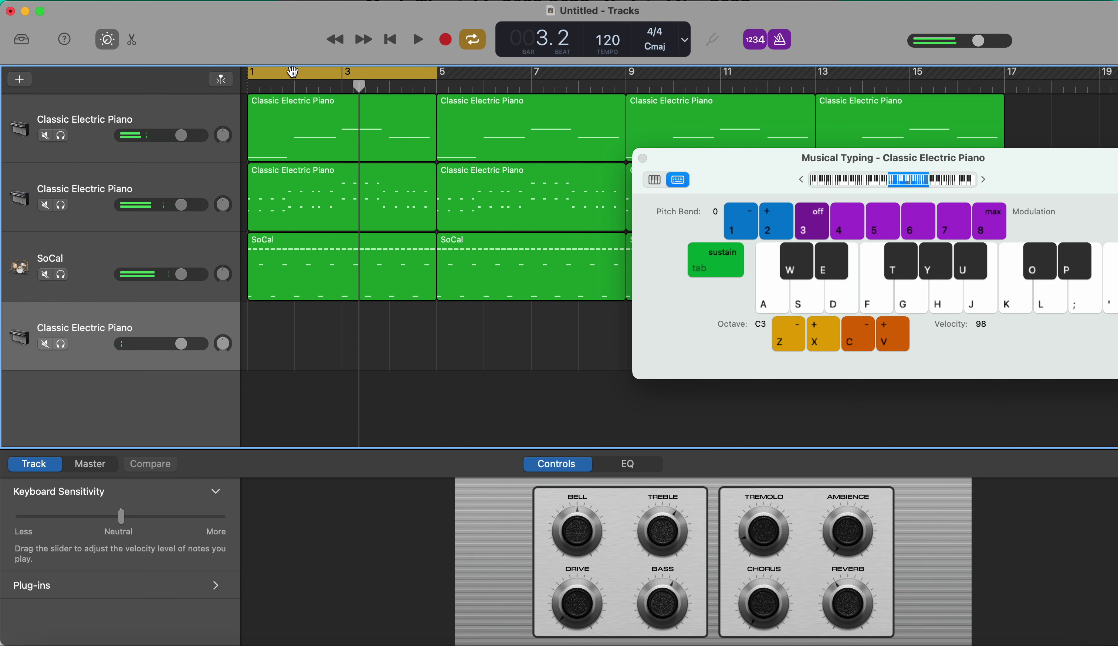
Turn off Cycle, zoom out, and duplicate all twelve accompaniment regions past bar 29
{"action": "left_click", "coordinate": [293, 72]}
{"action": "key", "text": "super+Left"}
{"action": "left_click_drag", "start_coordinate": [745, 158], "coordinate": [708, 487]}
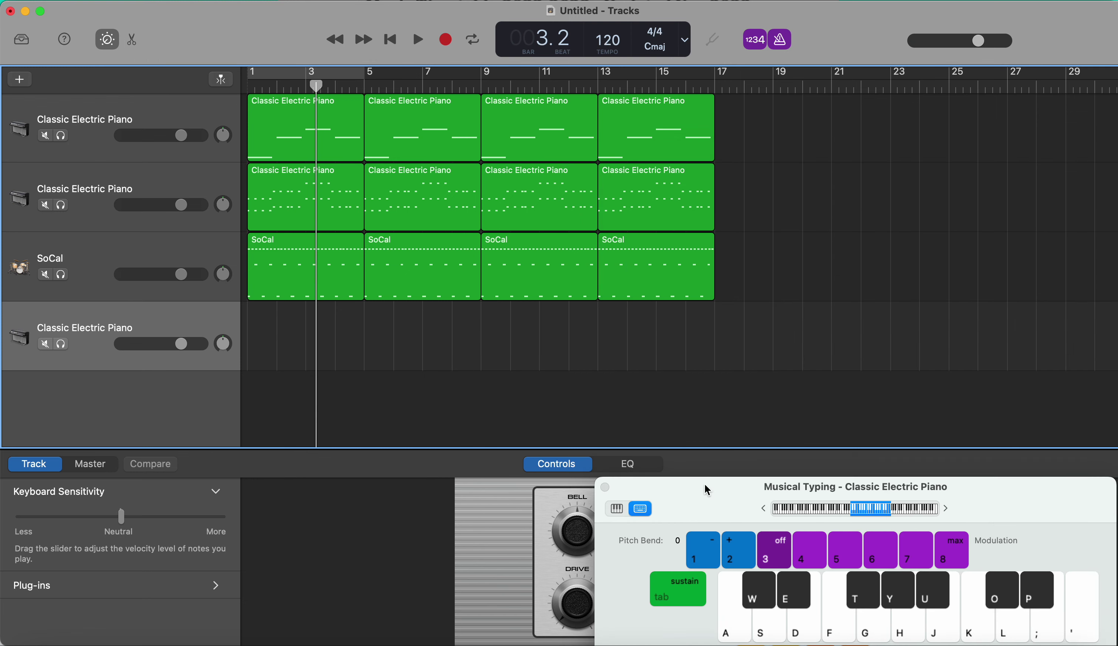
{"action": "left_click_drag", "start_coordinate": [774, 374], "coordinate": [774, 129]}
{"action": "left_click", "coordinate": [557, 336]}
Return to the song start, select the fourth piano track, warm up, and start recording
{"action": "key", "text": "Return"}
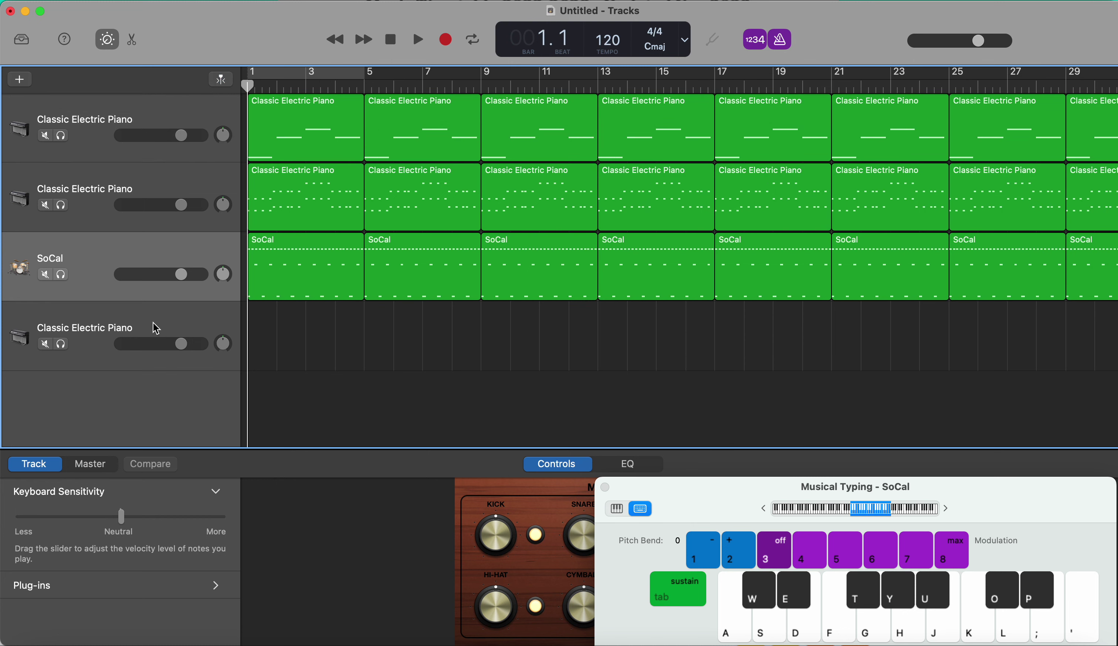
{"action": "left_click", "coordinate": [144, 328]}
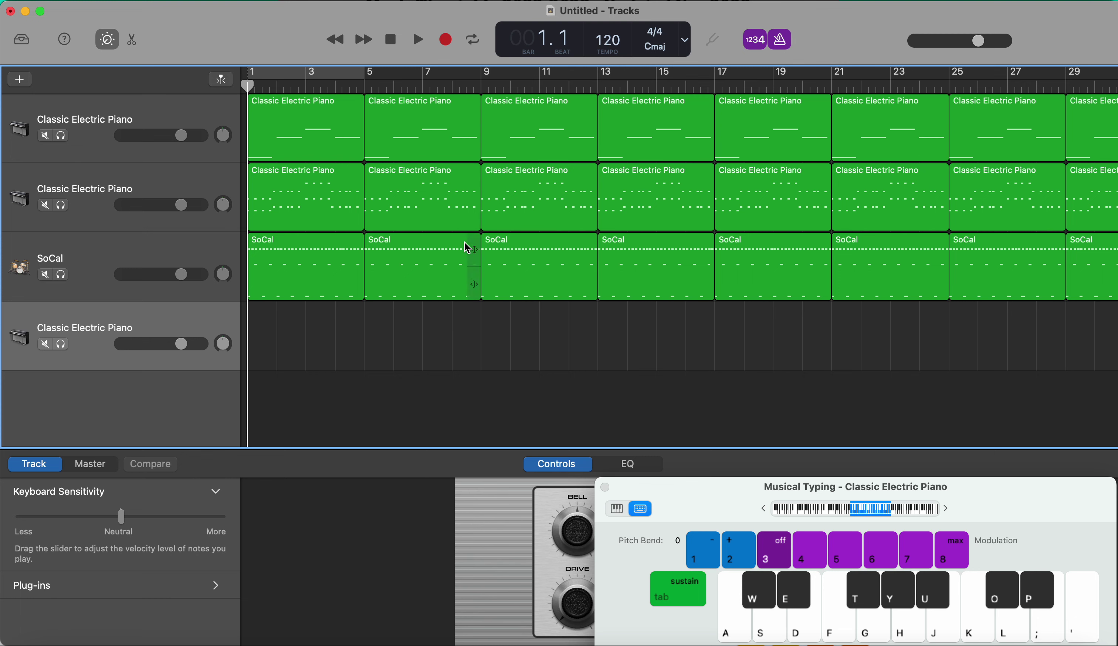
{"action": "left_click_drag", "start_coordinate": [675, 489], "coordinate": [516, 430]}
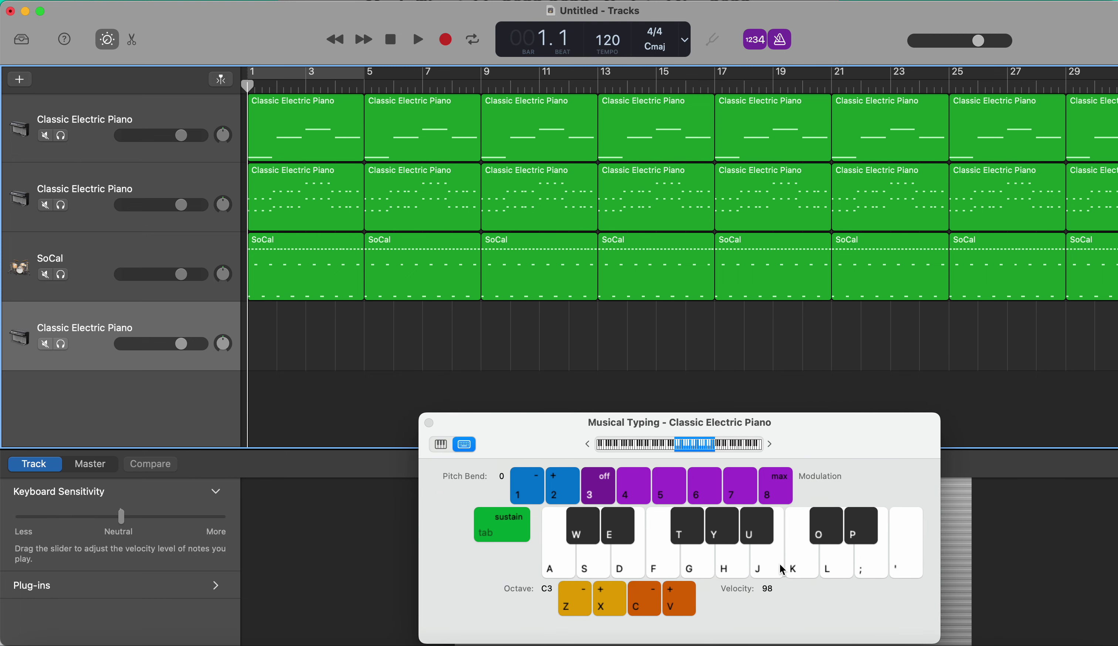
{"action": "key", "text": "g"}
{"action": "key", "text": "h"}
{"action": "key", "text": "k"}
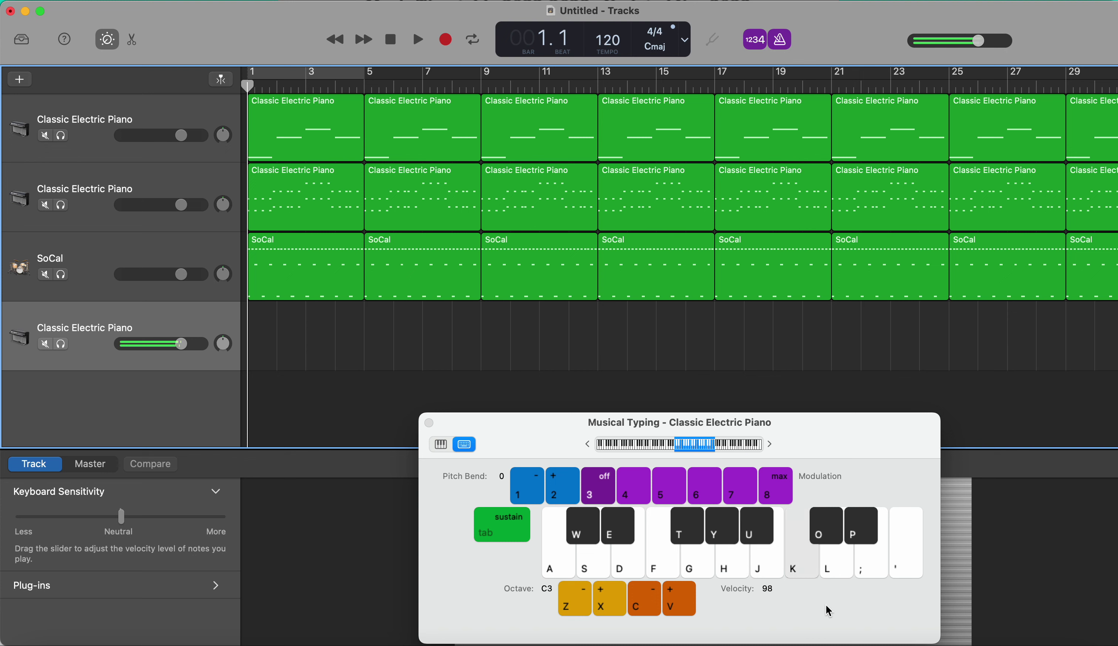
{"action": "key", "text": "h"}
{"action": "key", "text": "g"}
{"action": "key", "text": "h"}
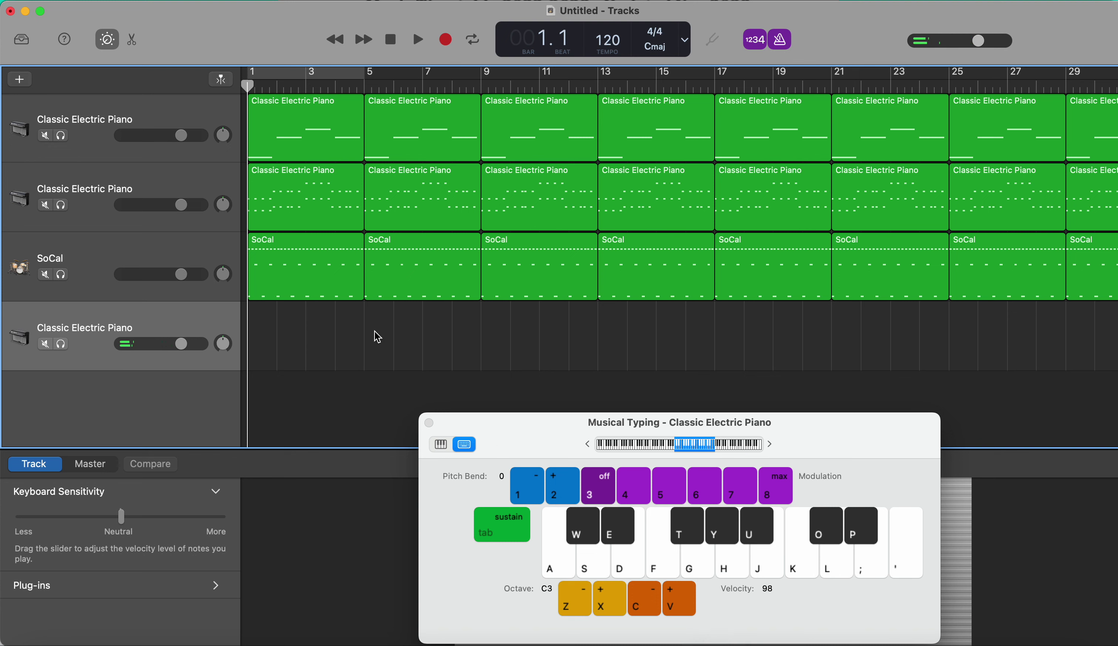
{"action": "left_click", "coordinate": [446, 40]}
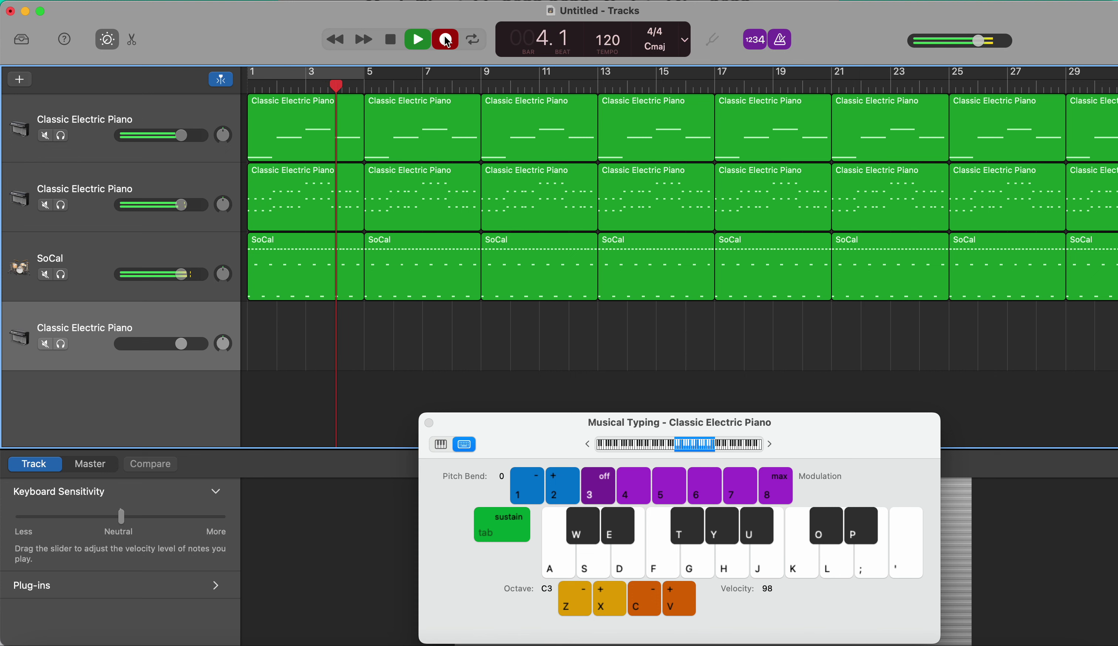
Record the first melody phrase on keys G, K, H, ', ; and L over the backing
{"action": "key", "text": "g"}
{"action": "key", "text": "k"}
{"action": "key", "text": "h"}
{"action": "key", "text": "g"}
{"action": "key", "text": "k"}
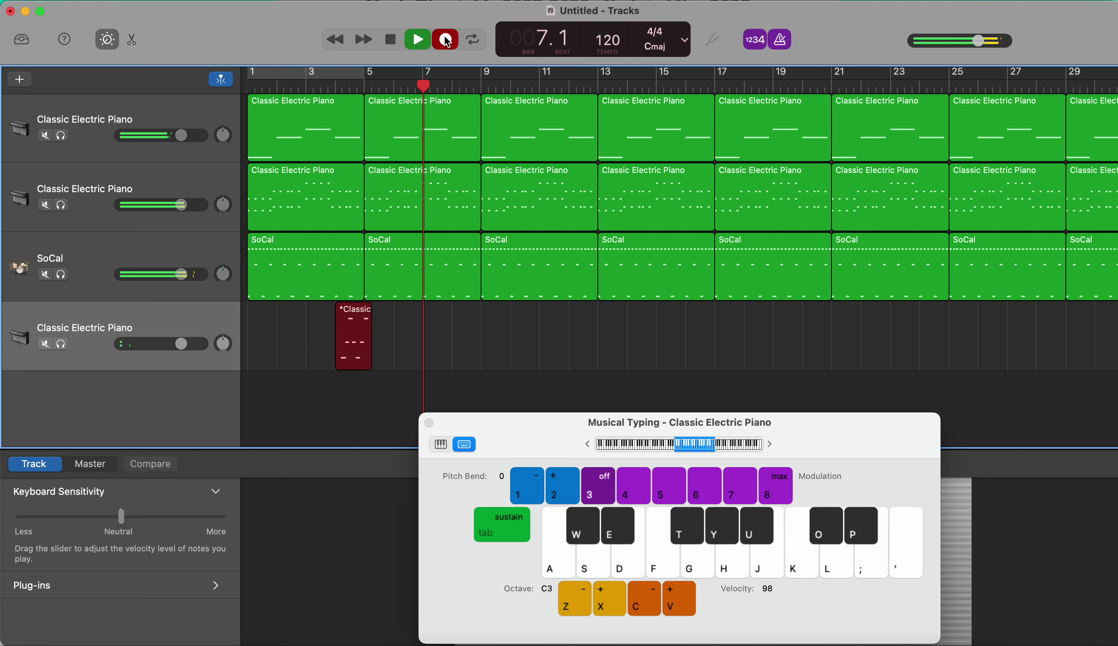
{"action": "key", "text": "g"}
{"action": "key", "text": "h"}
{"action": "key", "text": "apostrophe"}
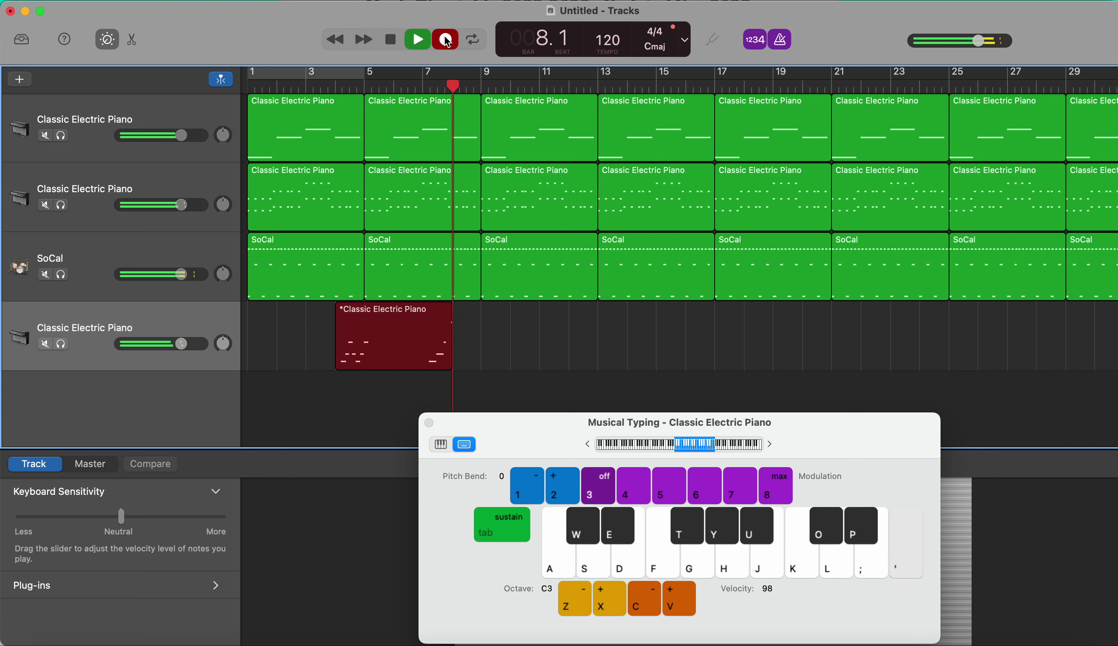
{"action": "key", "text": "semicolon"}
{"action": "key", "text": "l"}
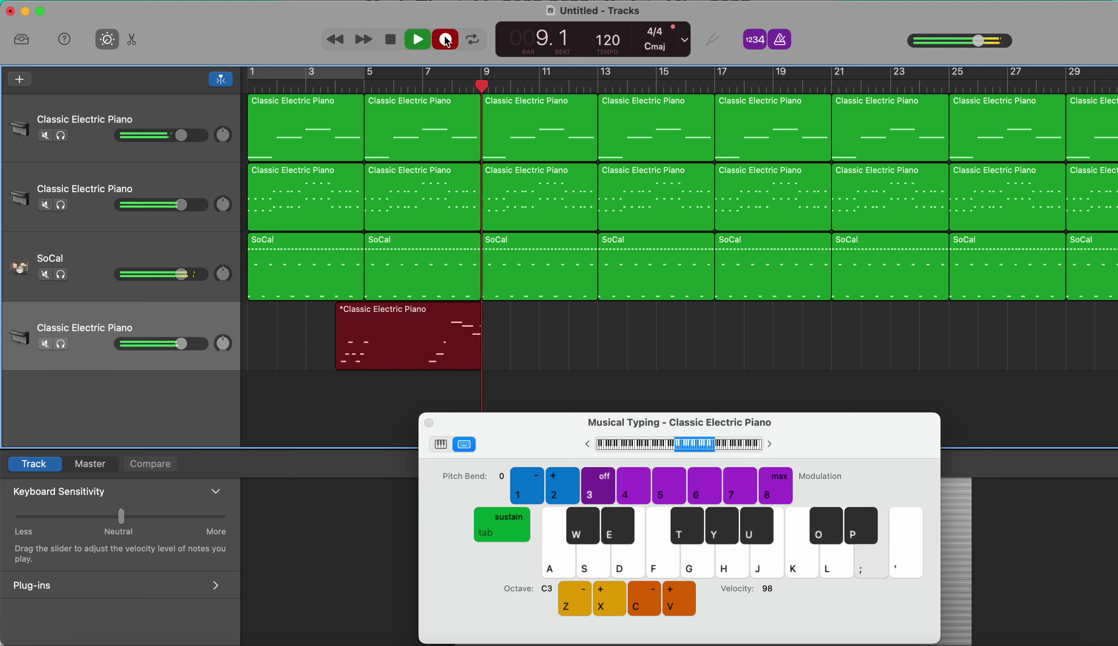
{"action": "key", "text": "k"}
{"action": "key", "text": "k"}
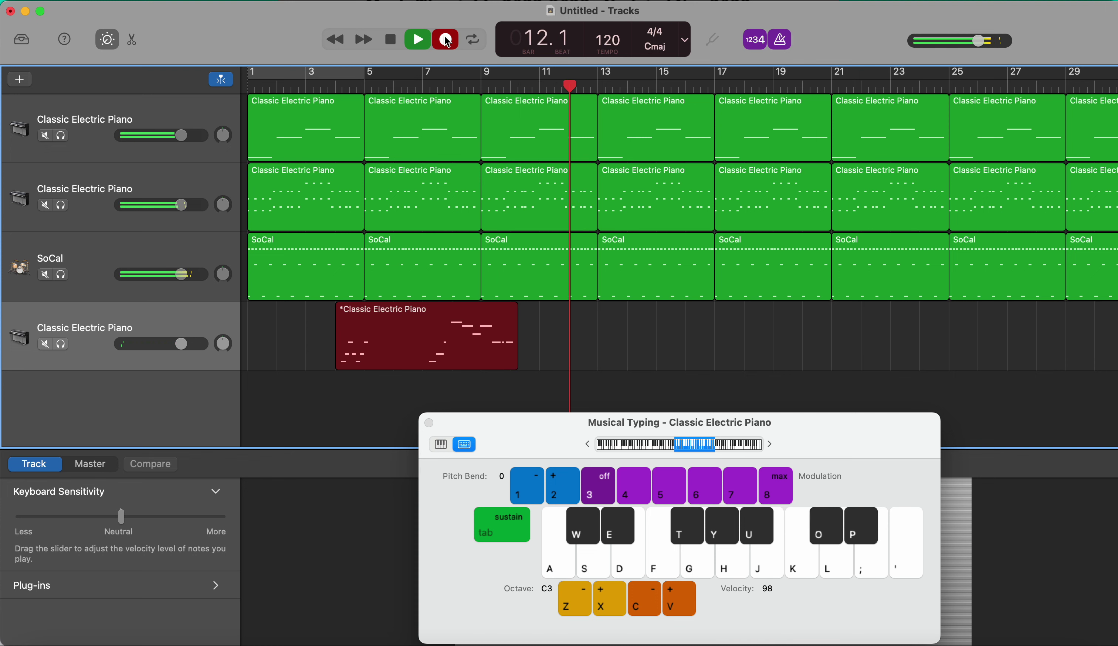
Record the second melody phrase on G, H, K, ', ; and L, filling the region to bar 18
{"action": "key", "text": "g"}
{"action": "key", "text": "k"}
{"action": "key", "text": "g"}
{"action": "key", "text": "h"}
{"action": "key", "text": "k"}
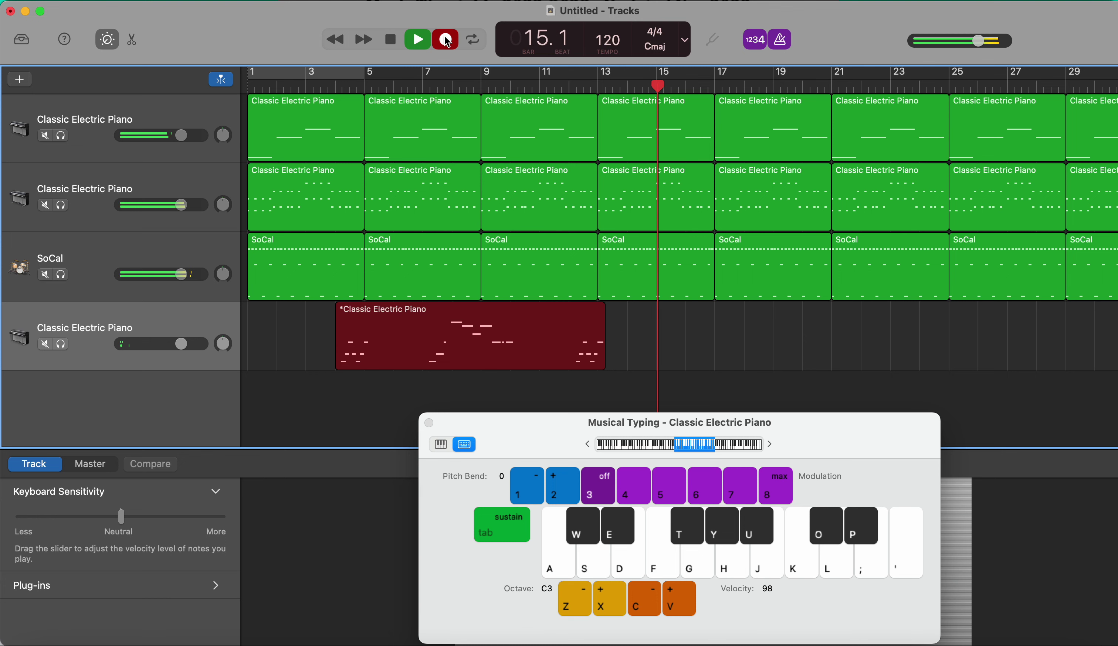
{"action": "key", "text": "g"}
{"action": "key", "text": "apostrophe"}
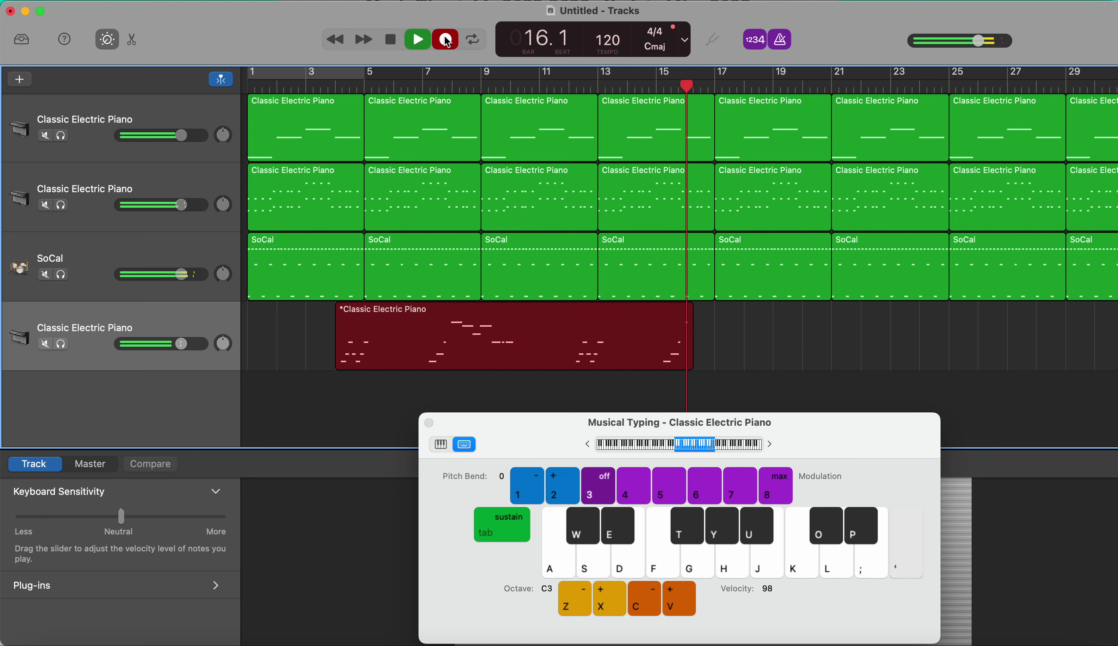
{"action": "key", "text": "semicolon"}
{"action": "key", "text": "l"}
{"action": "key", "text": "semicolon"}
Finish the first melody take, then audition notes for the next phrase with Musical Typing
{"action": "key", "text": "k"}
{"action": "left_click", "coordinate": [445, 40]}
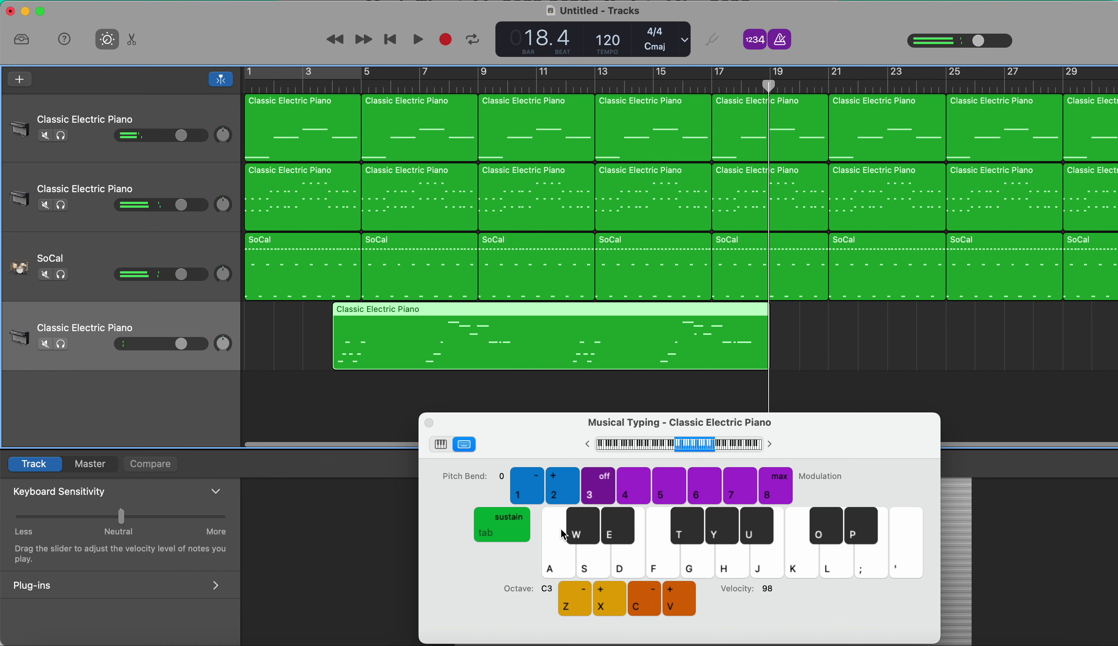
{"action": "key", "text": "d"}
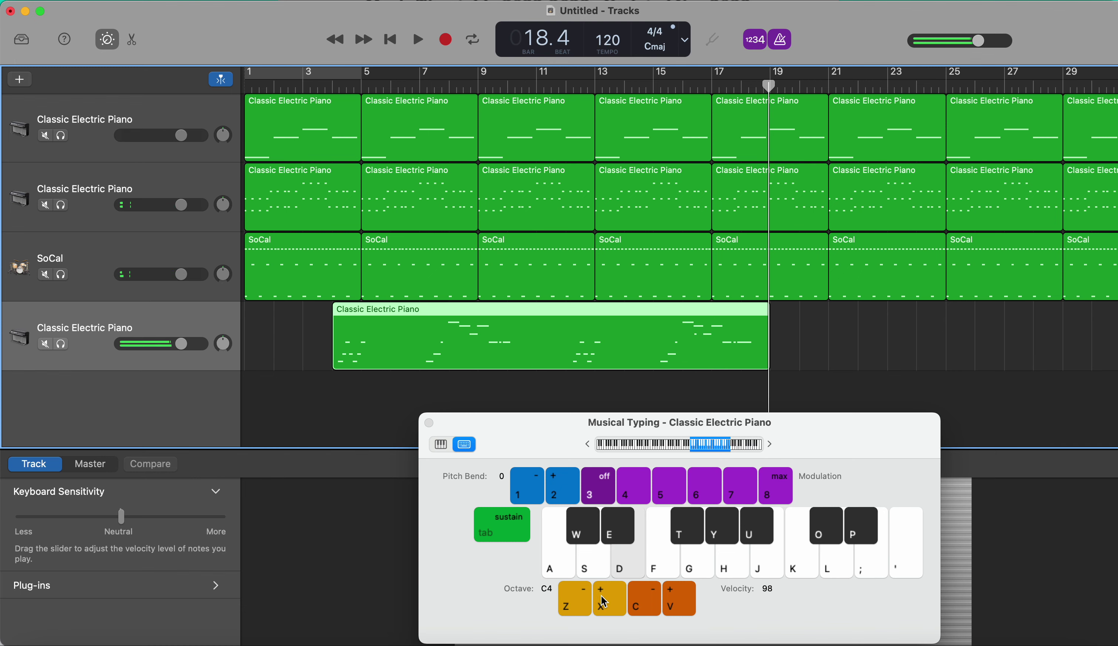
{"action": "key", "text": "f"}
{"action": "key", "text": "g"}
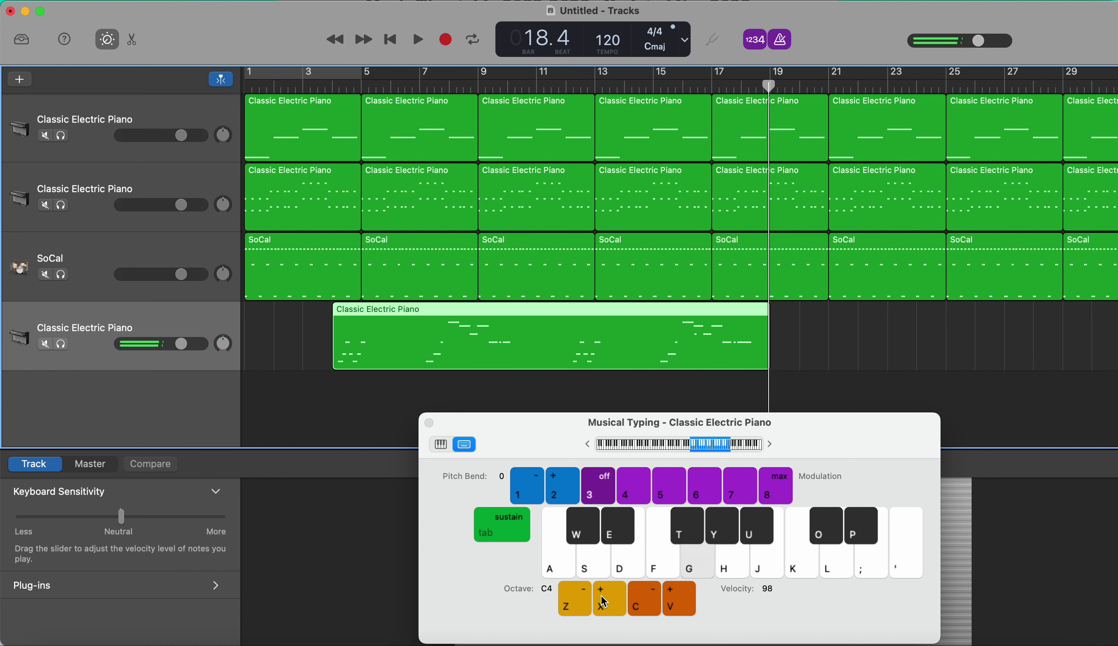
{"action": "key", "text": "f"}
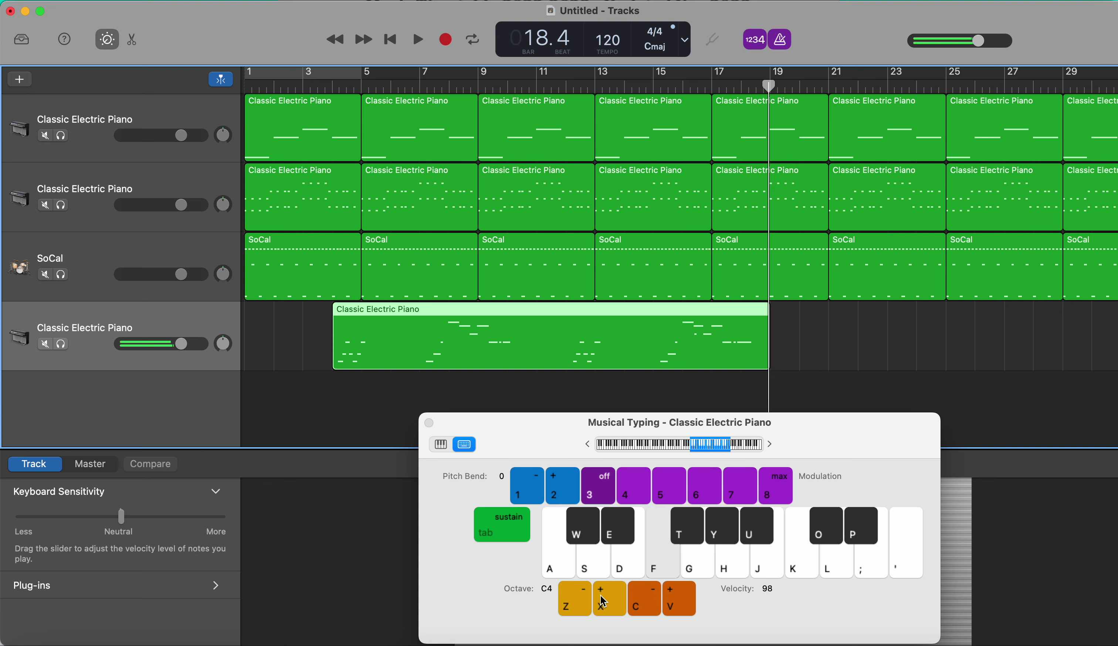
{"action": "key", "text": "e"}
{"action": "key", "text": "a"}
{"action": "key", "text": "a"}
{"action": "key", "text": "e"}
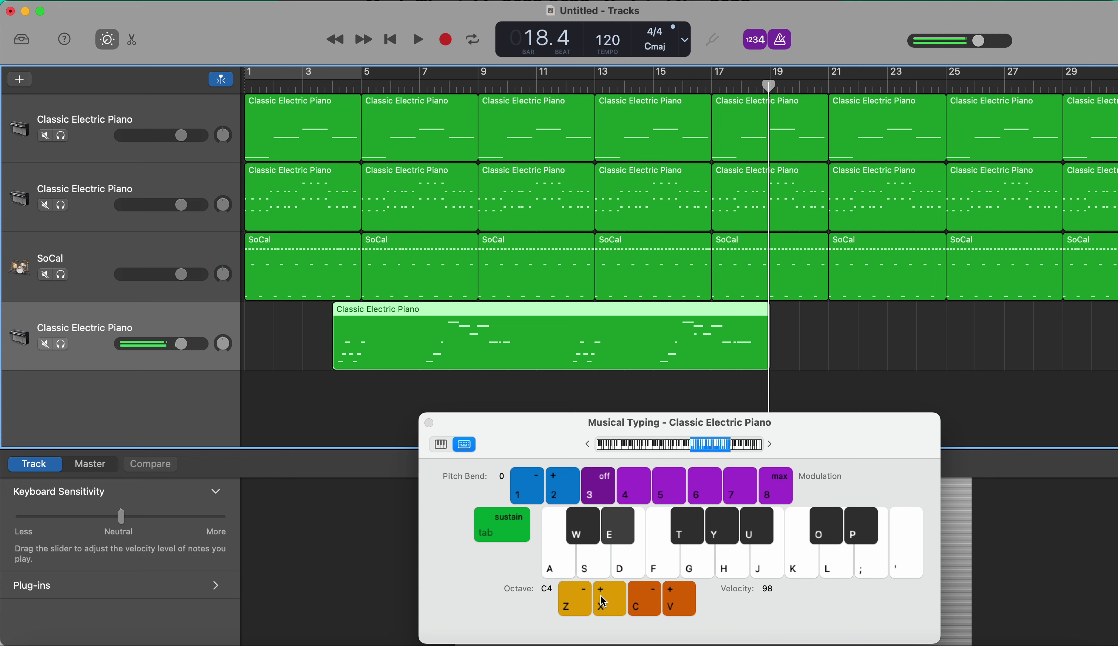
Record the second melody phrase on track 4, through about bar 25
{"action": "key", "text": "a"}
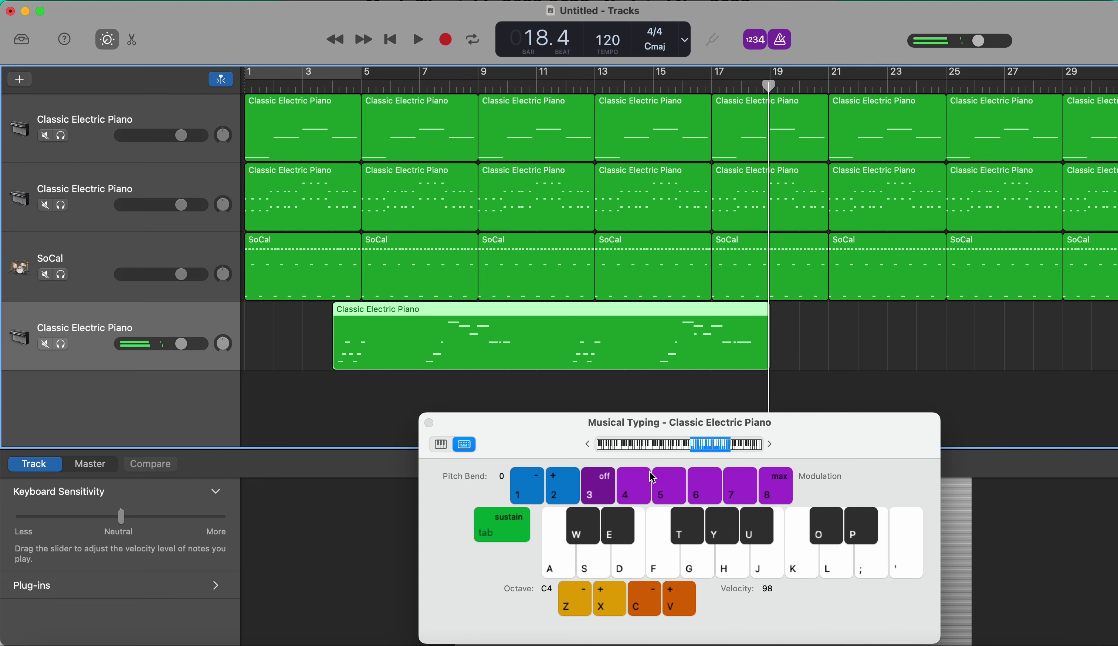
{"action": "left_click", "coordinate": [454, 48]}
{"action": "key", "text": "a"}
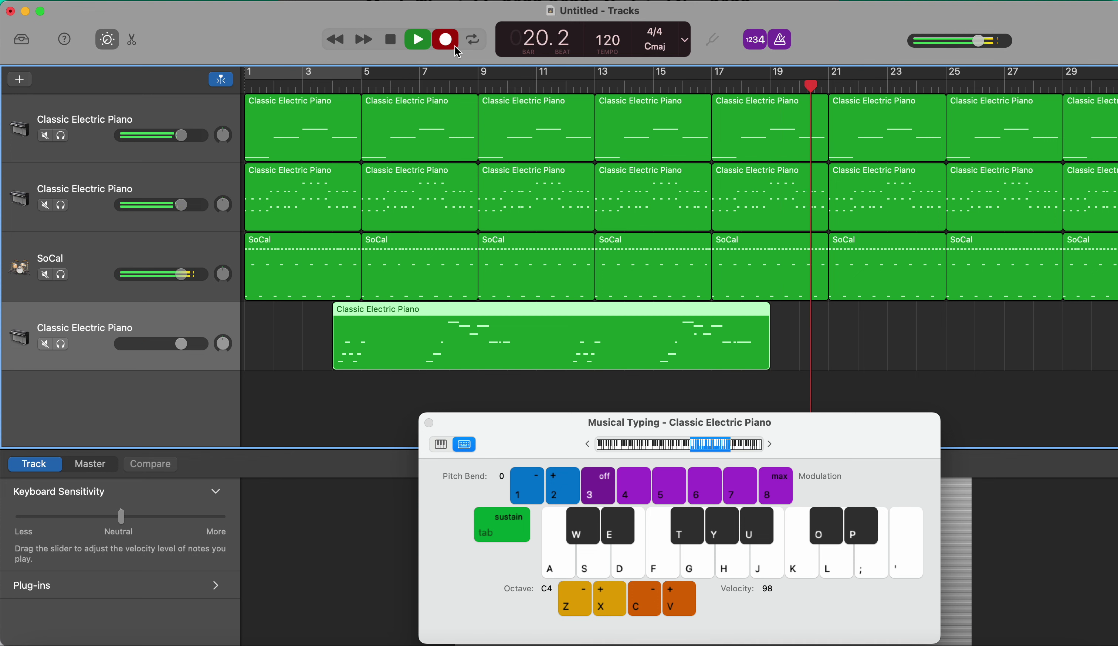
{"action": "key", "text": "d"}
{"action": "key", "text": "f"}
{"action": "key", "text": "g"}
{"action": "key", "text": "g"}
{"action": "key", "text": "g"}
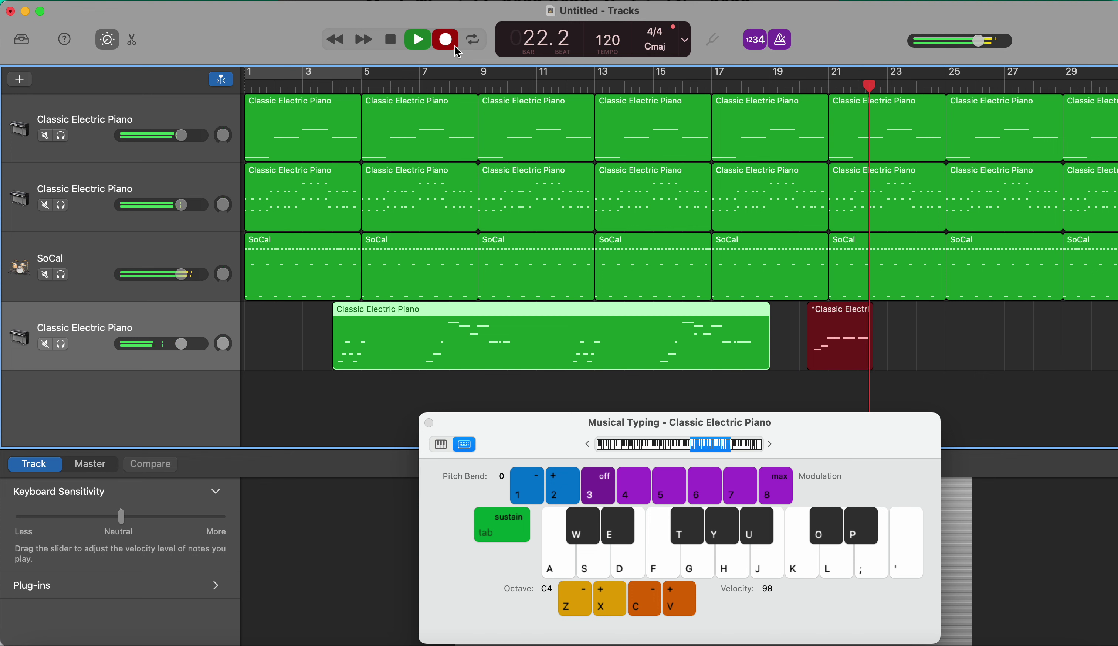
{"action": "key", "text": "g"}
{"action": "key", "text": "g"}
{"action": "key", "text": "g"}
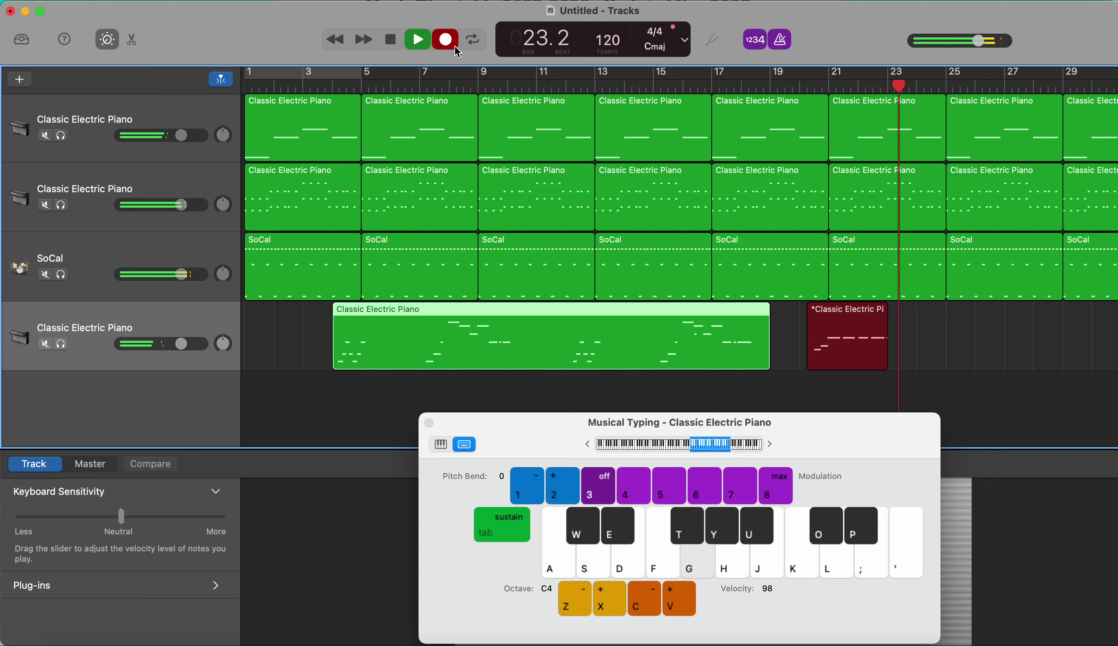
{"action": "key", "text": "f"}
{"action": "key", "text": "a"}
{"action": "key", "text": "a"}
{"action": "key", "text": "a"}
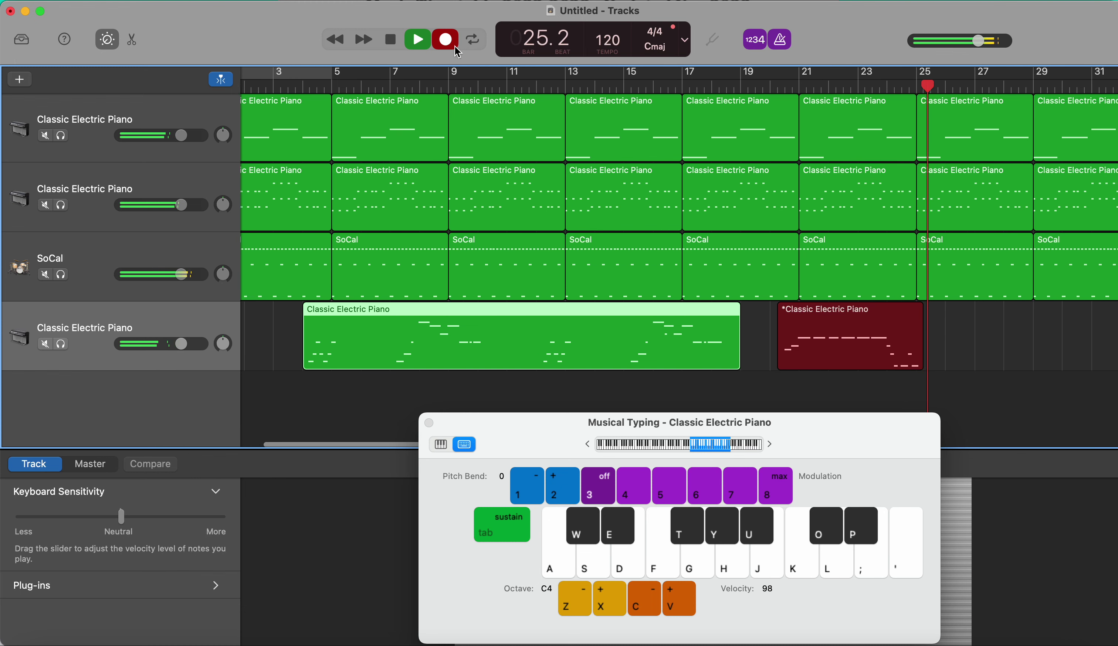
{"action": "key", "text": "space"}
{"action": "left_click", "coordinate": [452, 337]}
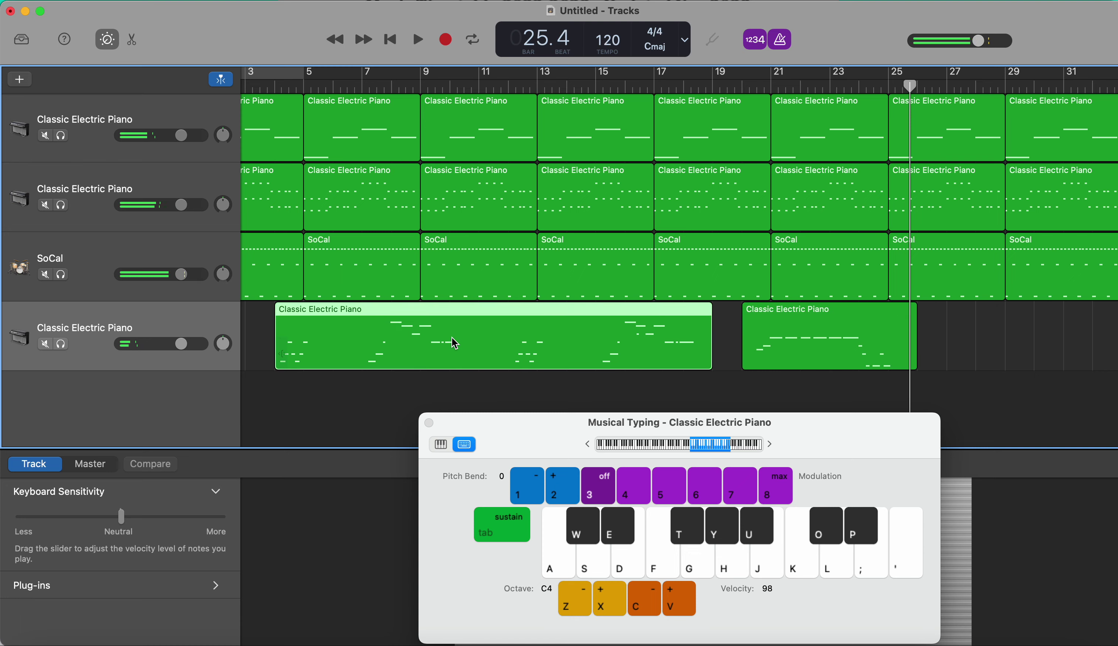
Move Musical Typing aside and play back the melody region's notes in the Piano Roll
{"action": "left_click_drag", "start_coordinate": [518, 434], "coordinate": [893, 80]}
{"action": "double_click", "coordinate": [419, 354]}
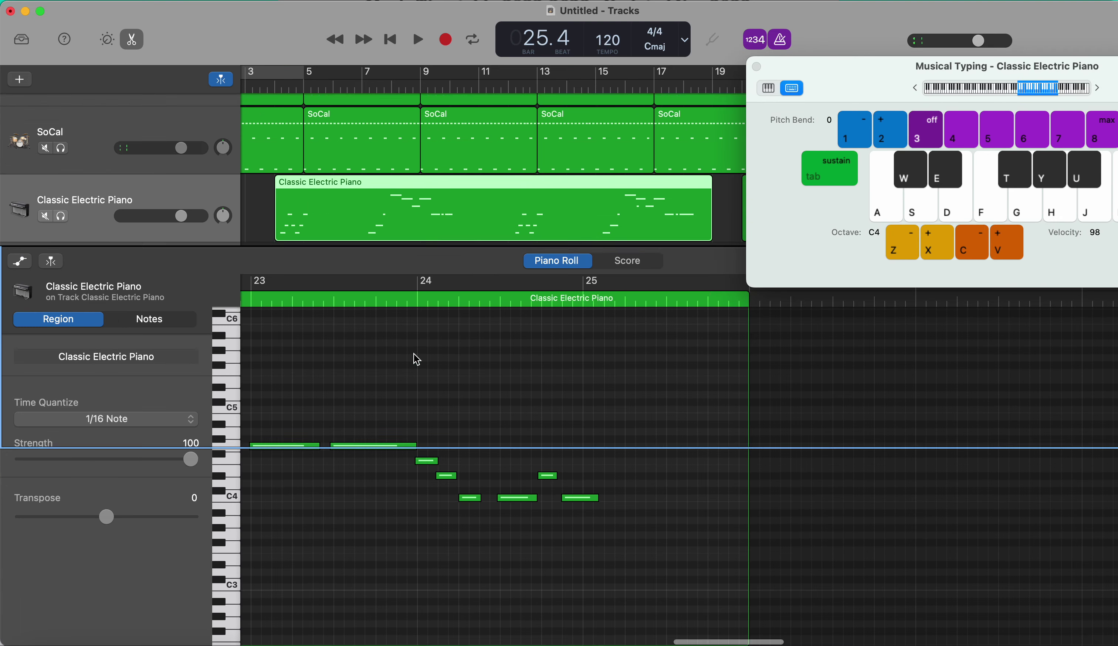
{"action": "left_click", "coordinate": [415, 502]}
{"action": "key", "text": "cmd+a"}
{"action": "scroll", "coordinate": [415, 502], "scroll_direction": "left", "scroll_amount": 10}
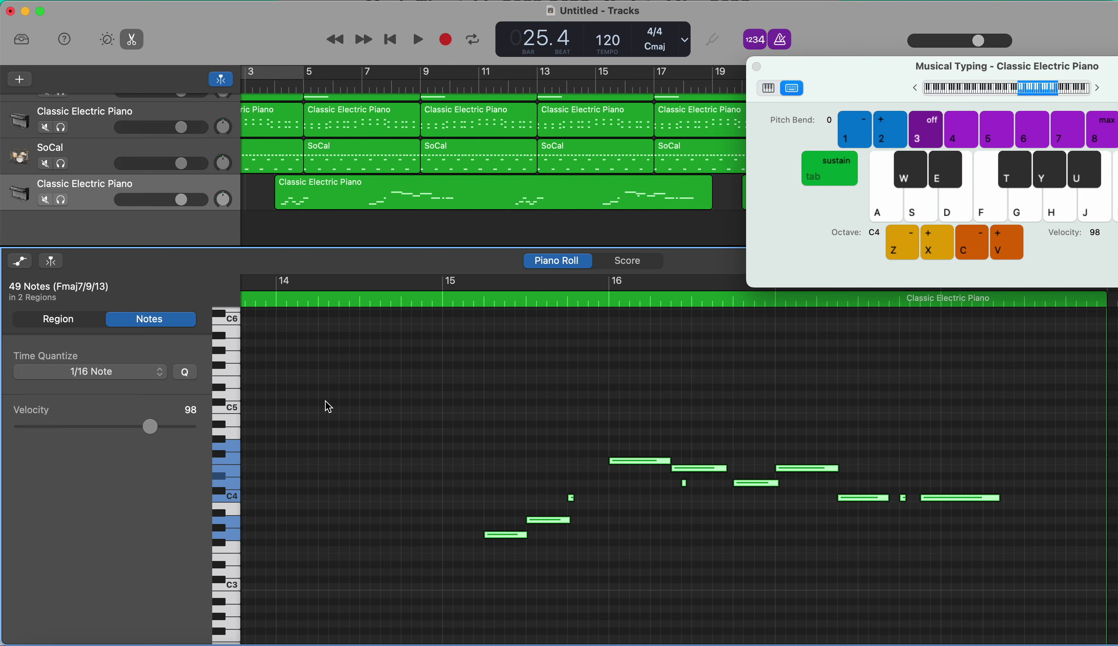
{"action": "scroll", "coordinate": [359, 335], "scroll_direction": "left", "scroll_amount": 15}
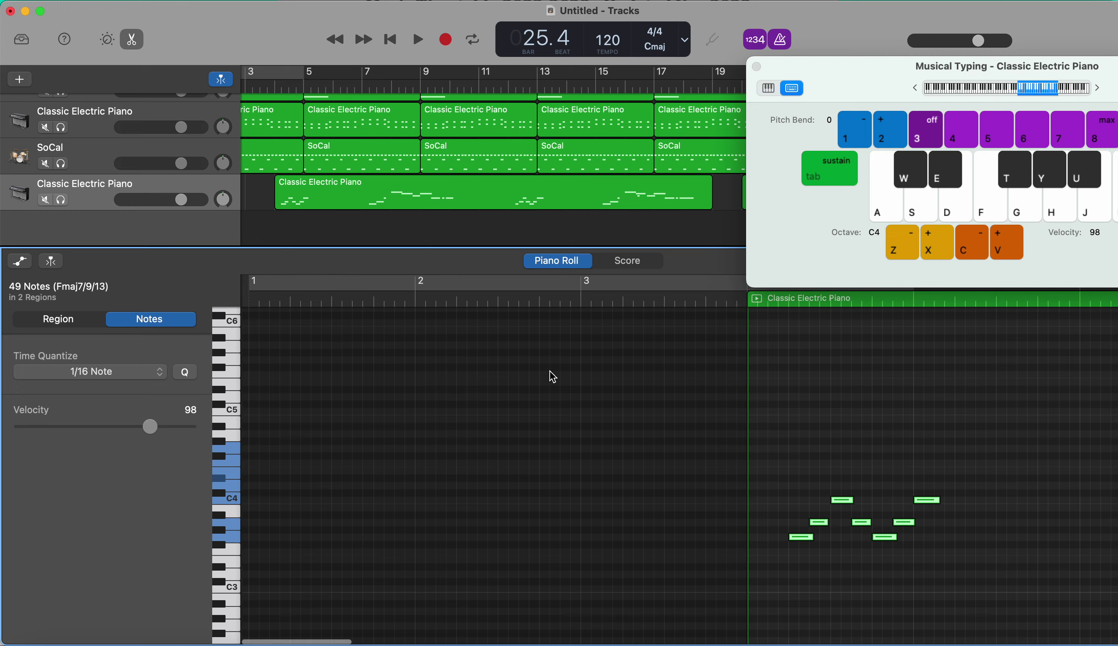
{"action": "scroll", "coordinate": [608, 386], "scroll_direction": "right", "scroll_amount": 2}
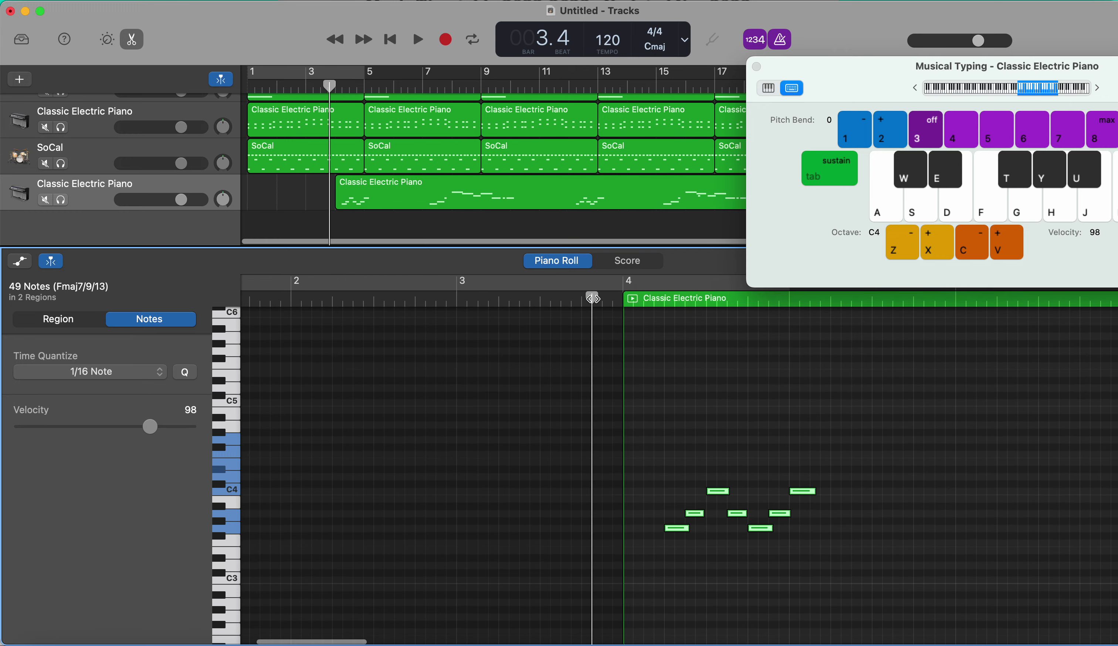
{"action": "key", "text": "space"}
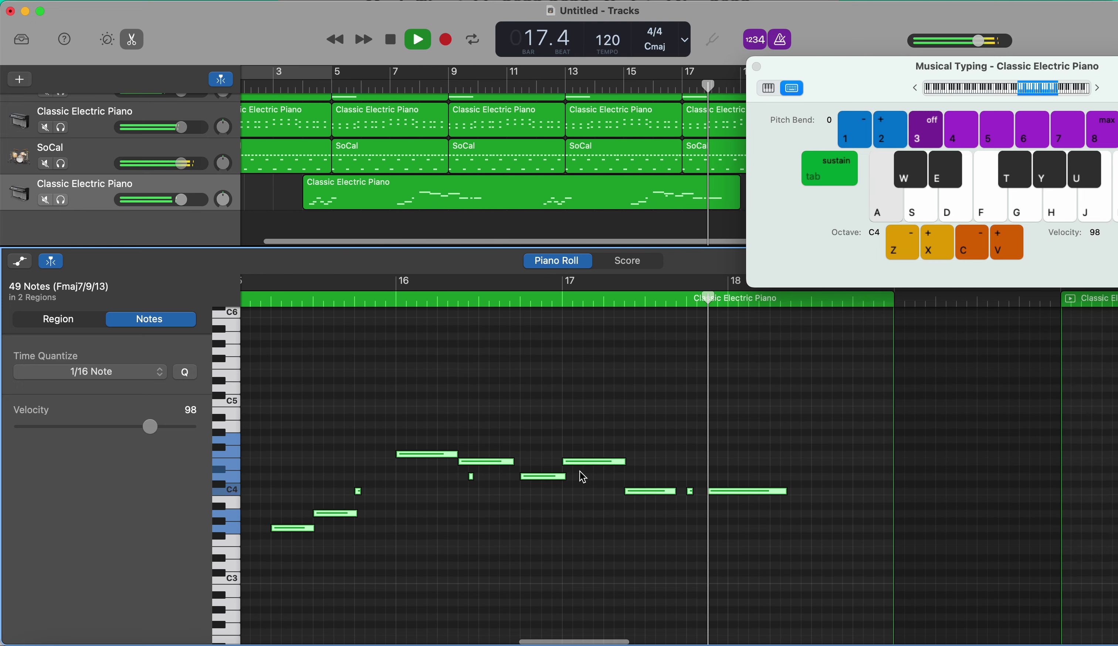
{"action": "key", "text": "space"}
Nudge one melody note slightly later, replay from bar 20, and close Musical Typing
{"action": "left_click", "coordinate": [452, 502]}
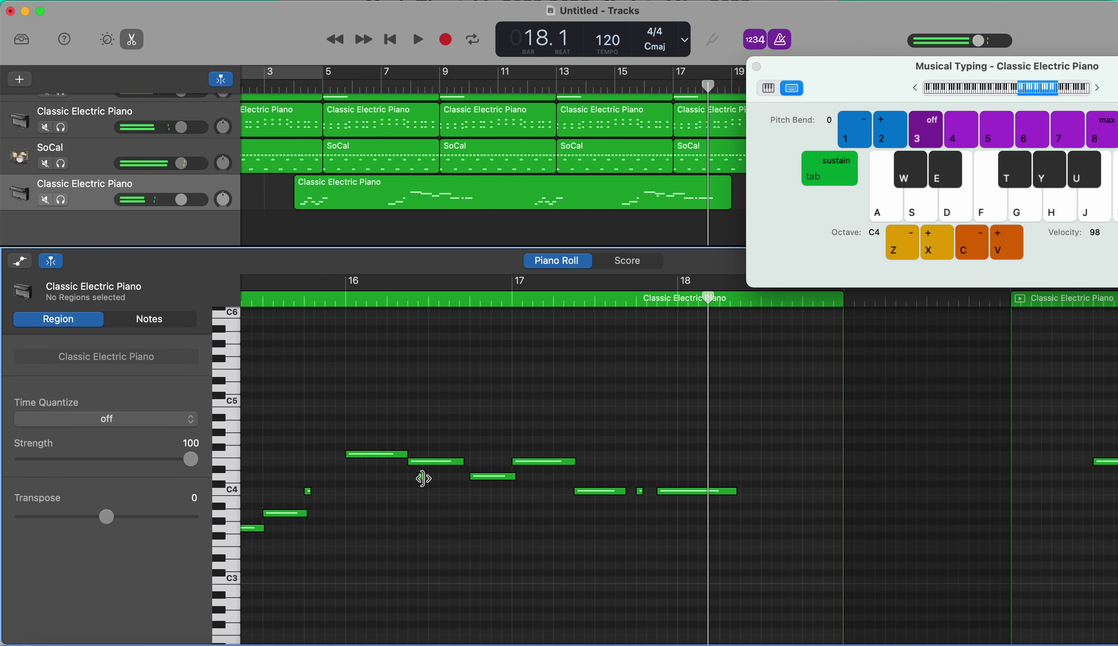
{"action": "left_click", "coordinate": [423, 479]}
{"action": "left_click", "coordinate": [425, 481]}
{"action": "scroll", "coordinate": [425, 481], "scroll_direction": "right", "scroll_amount": 6}
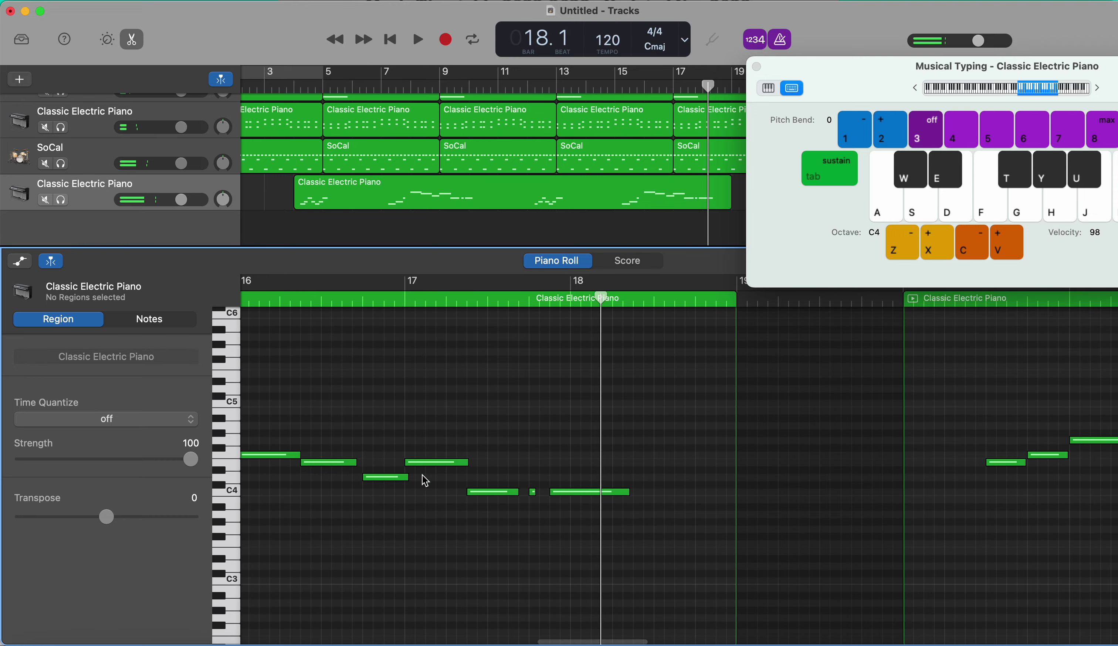
{"action": "left_click", "coordinate": [758, 305]}
{"action": "key", "text": "space"}
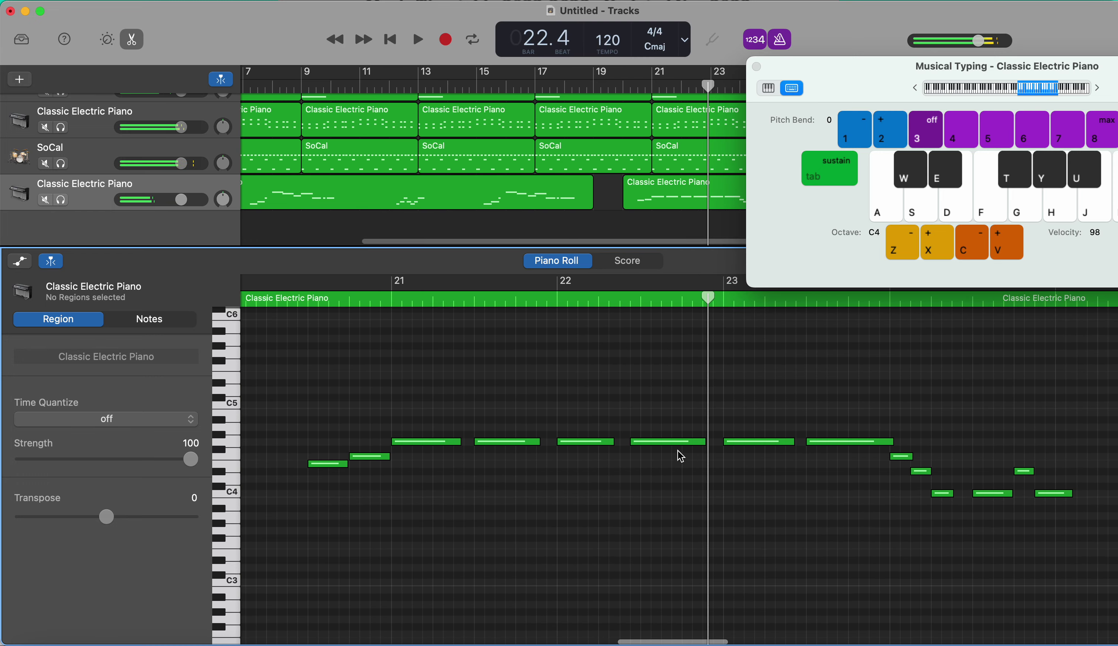
{"action": "left_click_drag", "start_coordinate": [649, 449], "coordinate": [660, 446]}
{"action": "key", "text": "space"}
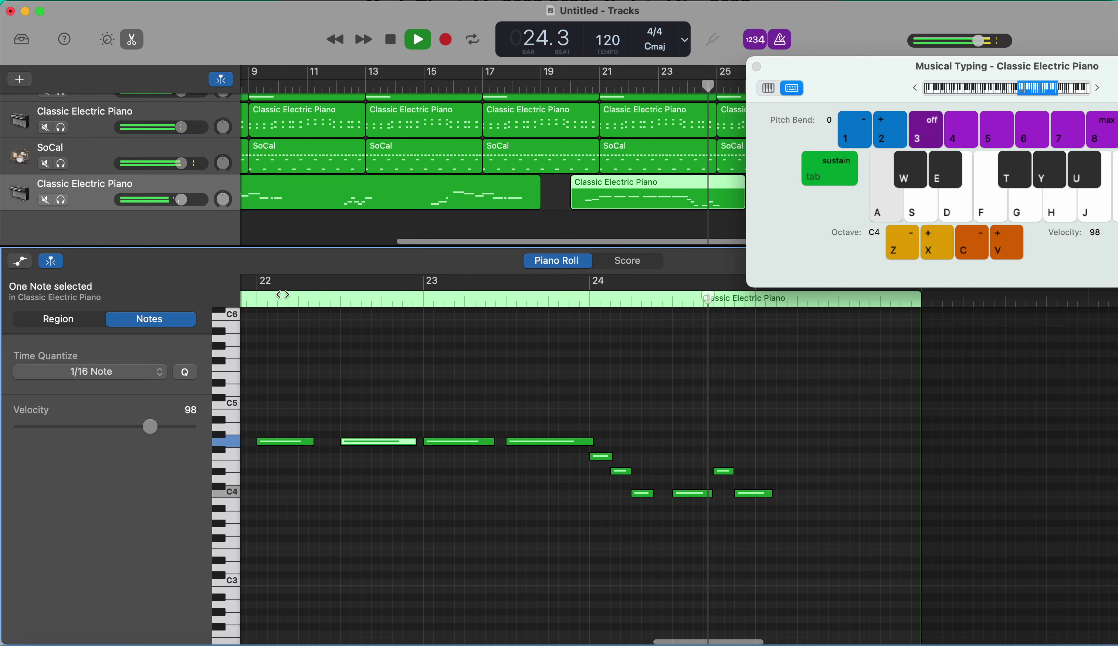
{"action": "key", "text": "space"}
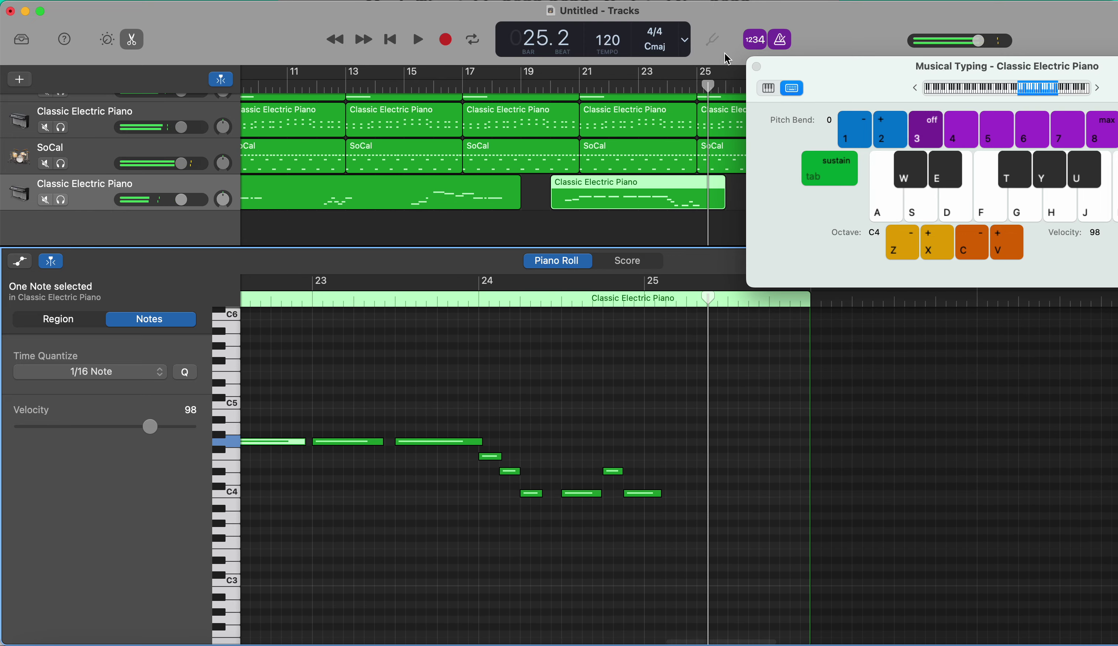
{"action": "left_click", "coordinate": [757, 67]}
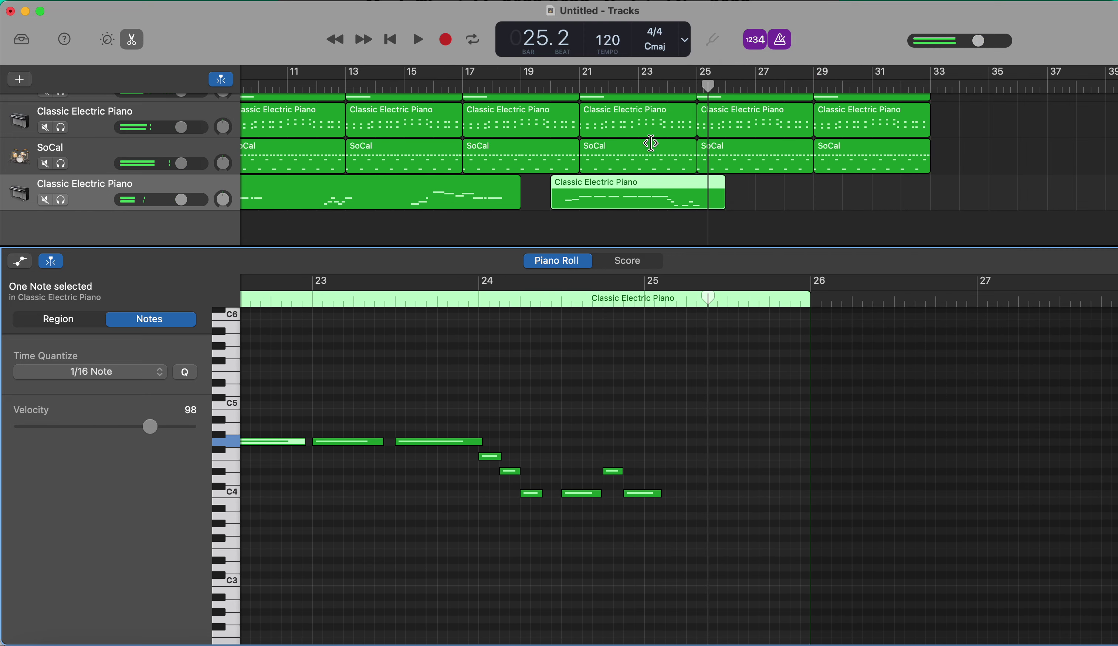
Load Bass > Fingerstyle Bass from the Library onto the first track
{"action": "left_click", "coordinate": [137, 47]}
{"action": "scroll", "coordinate": [393, 400], "scroll_direction": "left", "scroll_amount": 8}
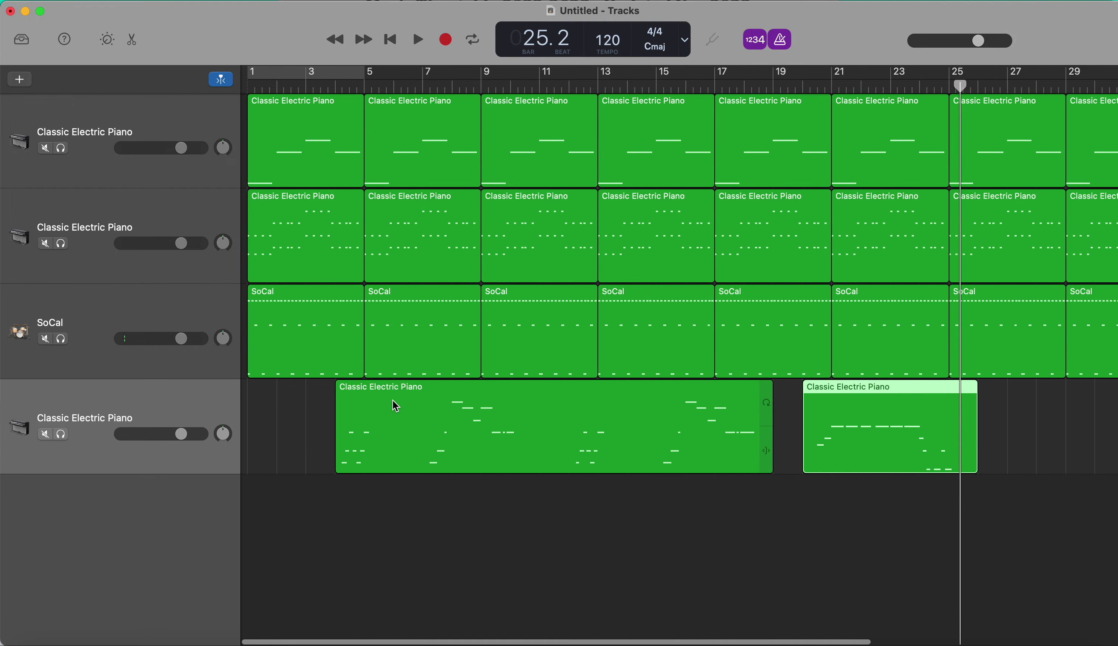
{"action": "scroll", "coordinate": [397, 407], "scroll_direction": "down", "scroll_amount": 5}
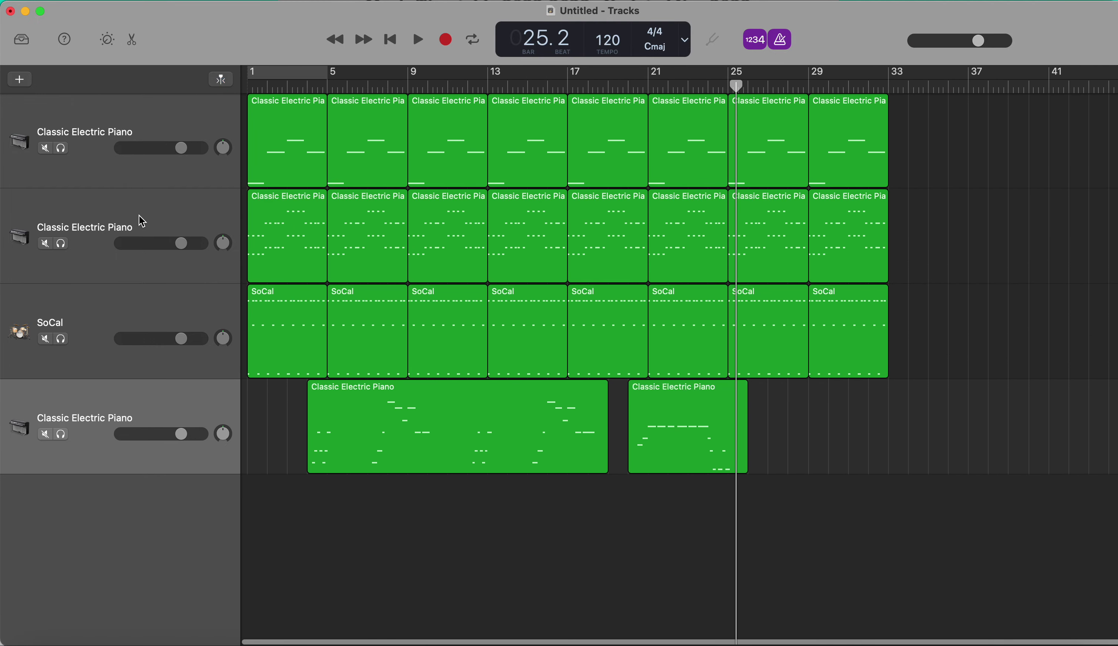
{"action": "left_click", "coordinate": [89, 124]}
{"action": "left_click", "coordinate": [22, 39]}
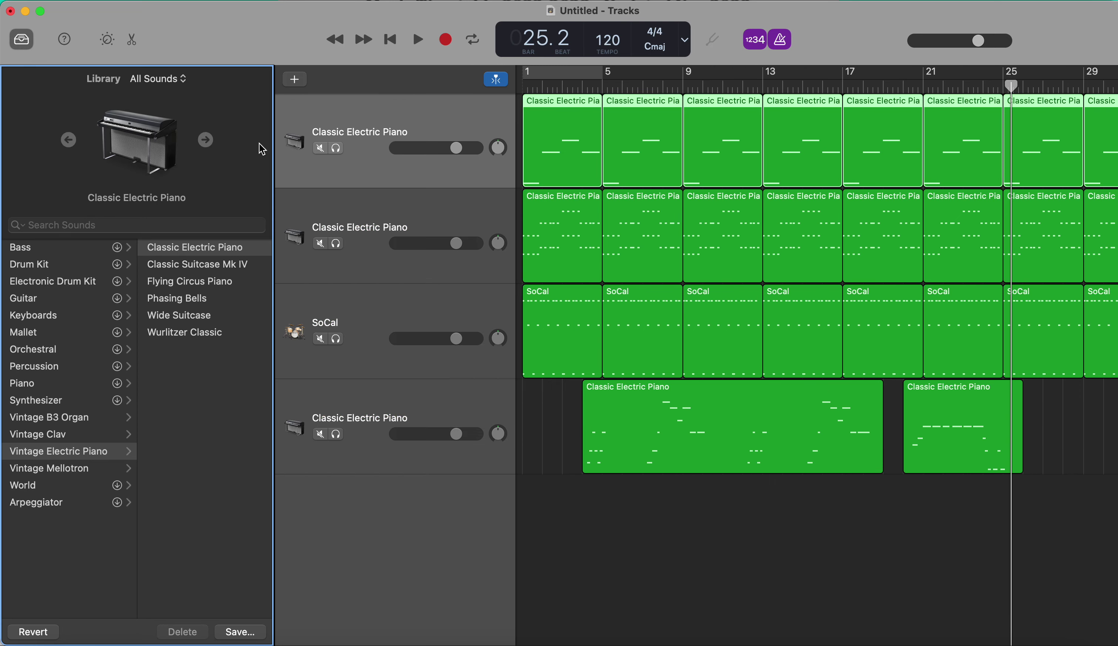
{"action": "left_click", "coordinate": [43, 253]}
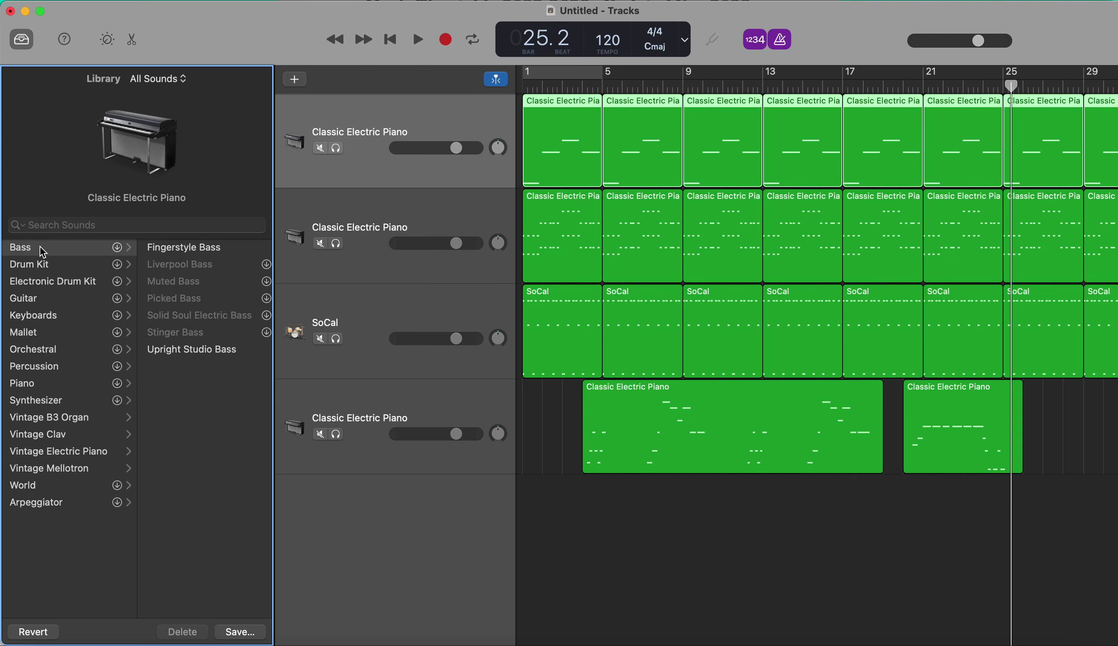
{"action": "left_click", "coordinate": [182, 252]}
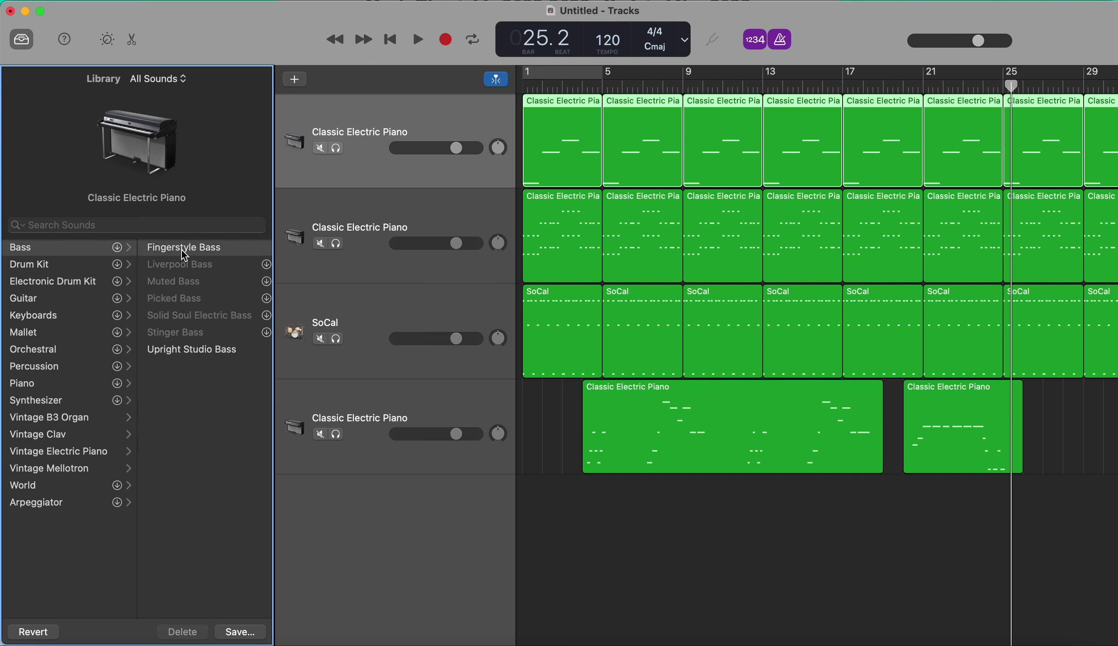
Solo the Fingerstyle Bass track, play it from the start, and select its regions
{"action": "key", "text": "Return"}
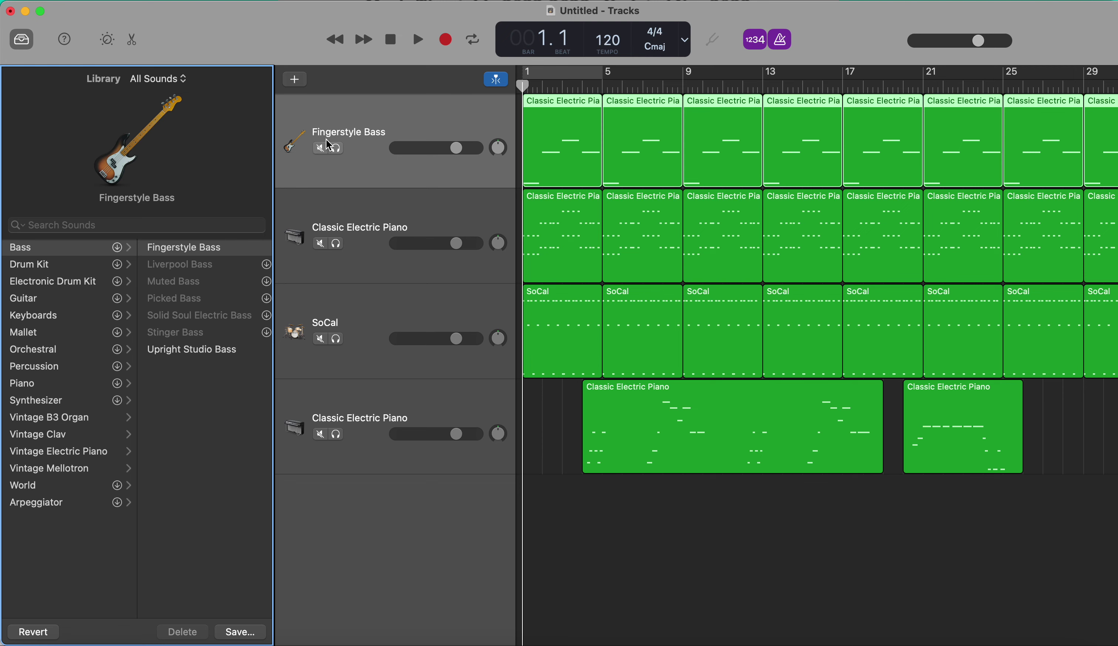
{"action": "left_click", "coordinate": [337, 148]}
{"action": "key", "text": "space"}
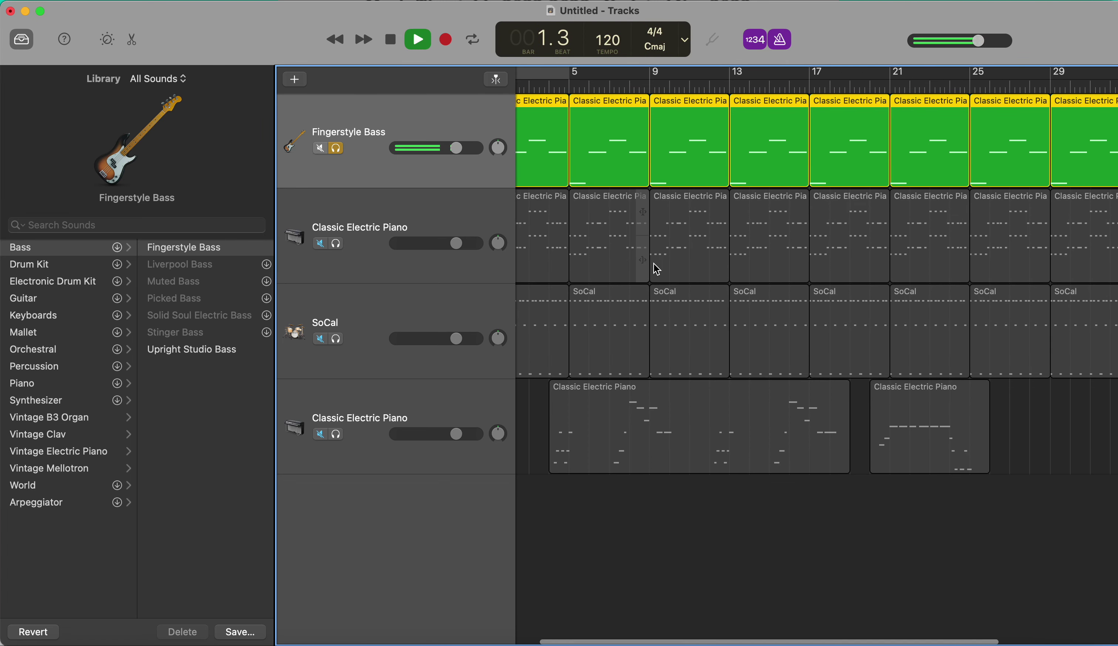
{"action": "scroll", "coordinate": [654, 267], "scroll_direction": "right", "scroll_amount": 5}
{"action": "key", "text": "space"}
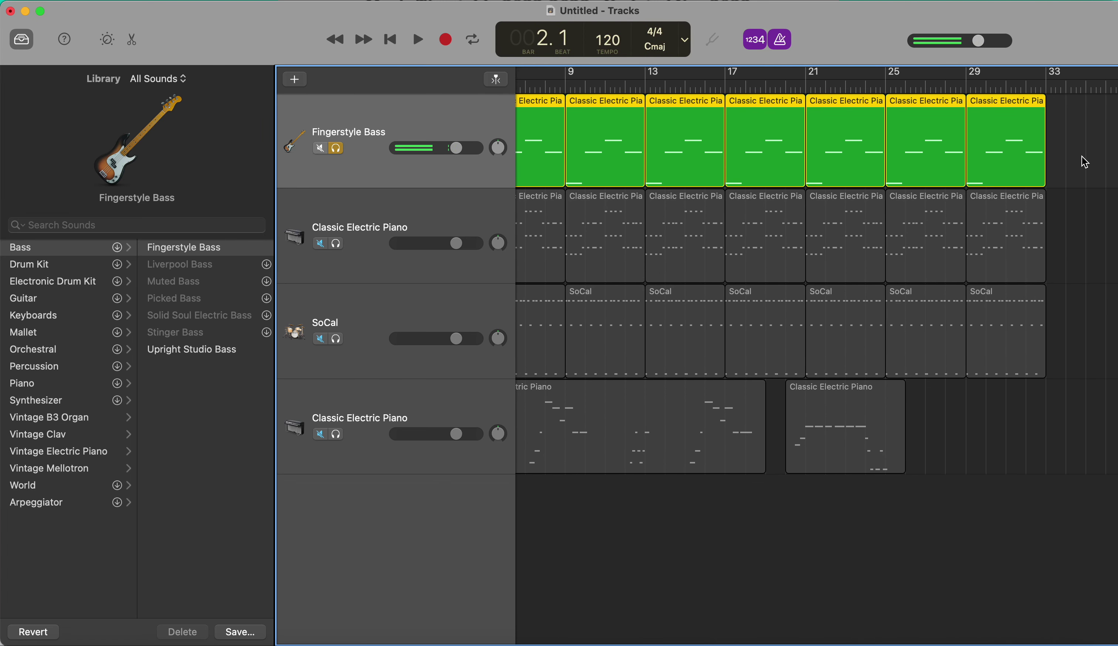
{"action": "left_click_drag", "start_coordinate": [1082, 157], "coordinate": [603, 166]}
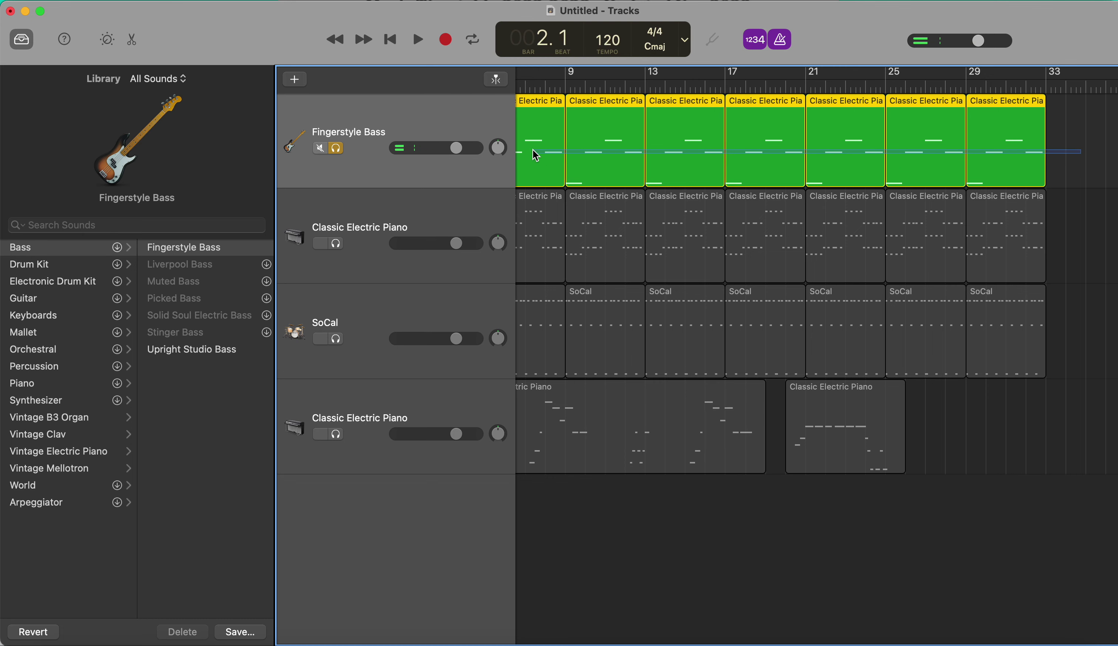
{"action": "mouse_move", "coordinate": [536, 156]}
{"action": "left_mouse_down"}
{"action": "mouse_move", "coordinate": [519, 148]}
{"action": "mouse_move", "coordinate": [549, 146]}
{"action": "left_mouse_up"}
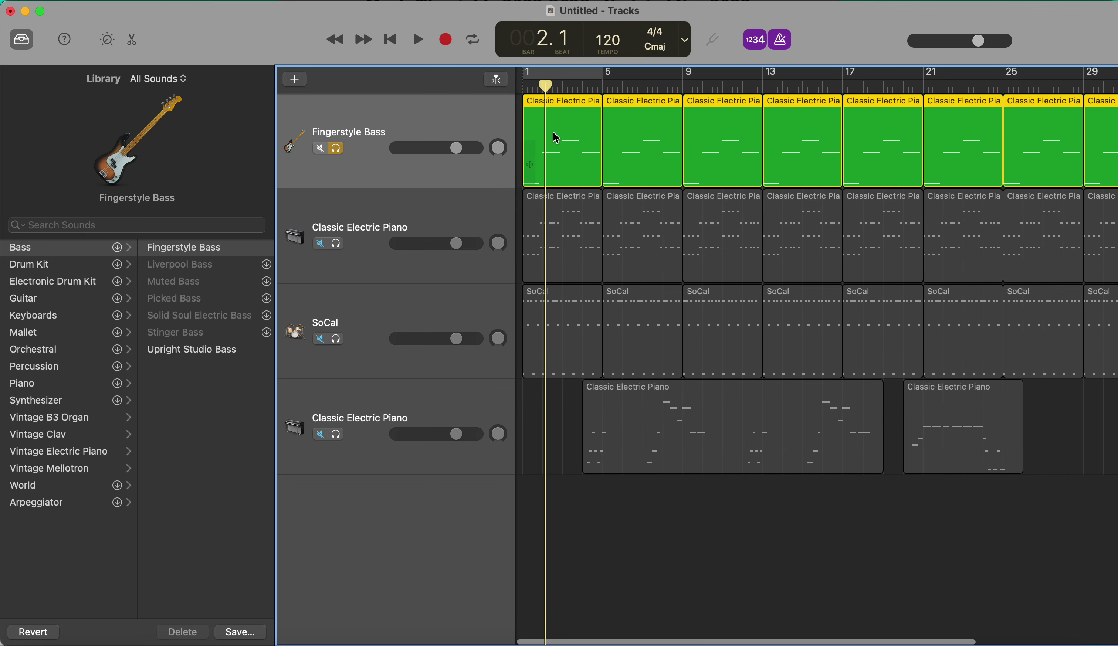
Raise all the Fingerstyle Bass notes one octave to C2 in the Piano Roll
{"action": "double_click", "coordinate": [563, 133]}
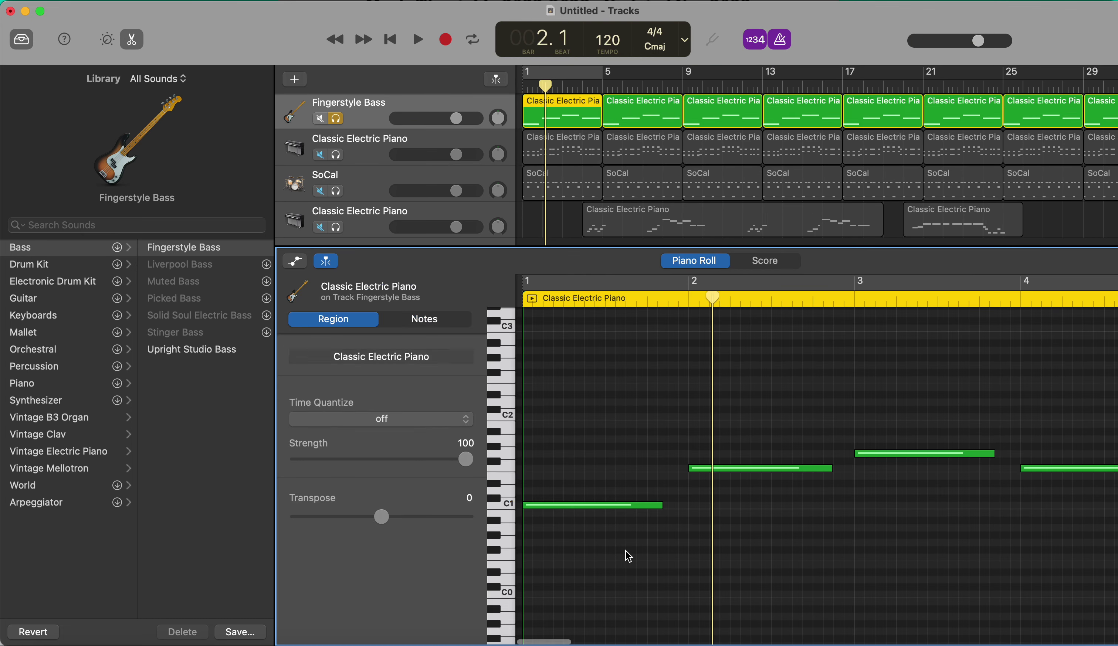
{"action": "key", "text": "super+a"}
{"action": "left_click_drag", "start_coordinate": [558, 512], "coordinate": [558, 423]}
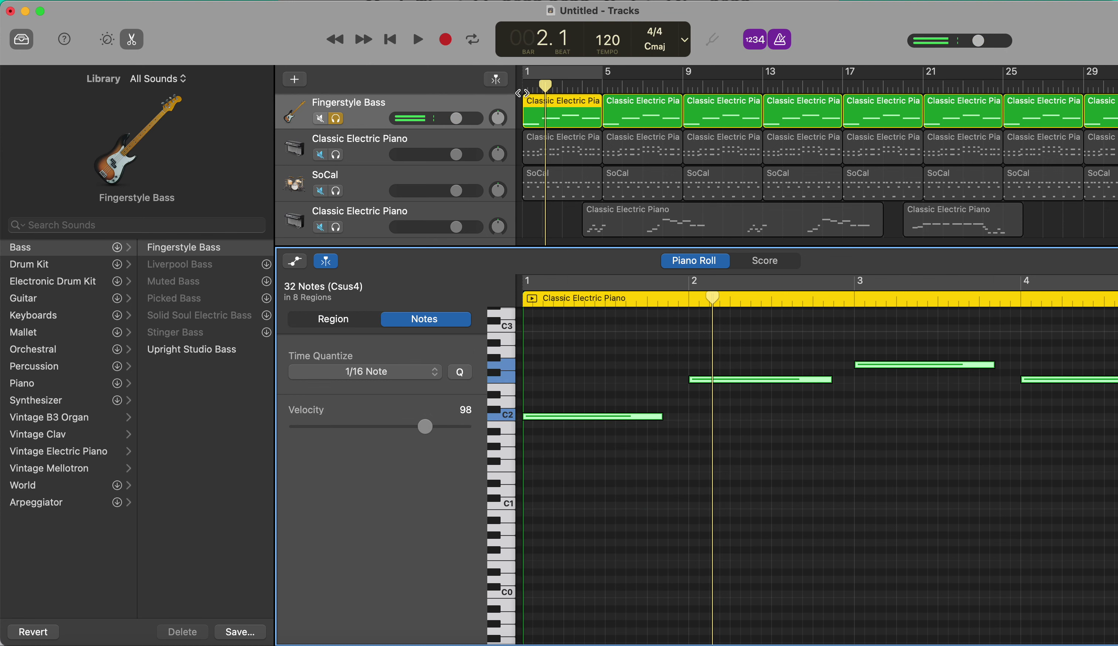
Play from bar 1 with the bass unsoloed, then select the second track
{"action": "left_click", "coordinate": [521, 91]}
{"action": "key", "text": "space"}
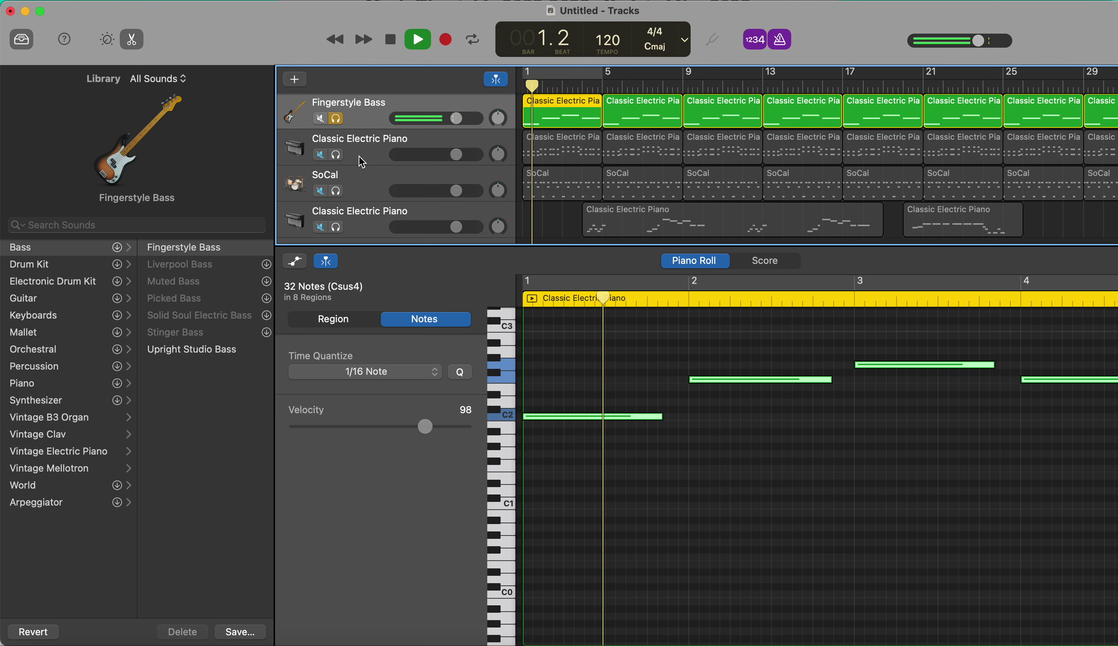
{"action": "left_click", "coordinate": [336, 118]}
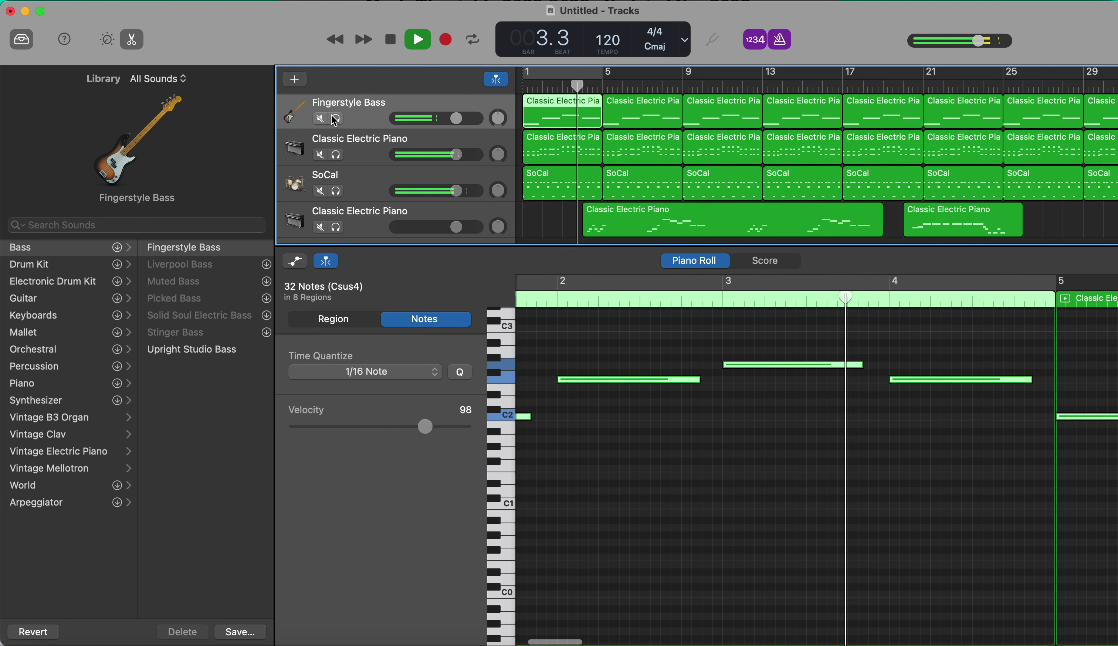
{"action": "key", "text": "space"}
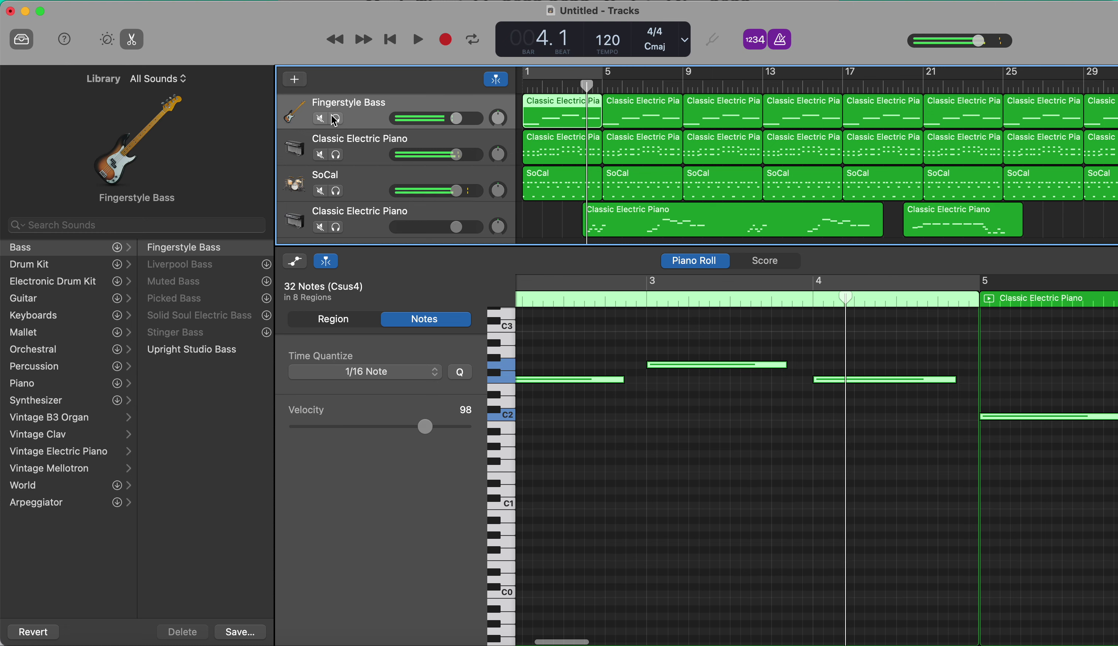
{"action": "left_click", "coordinate": [366, 156]}
Give track 2 the Steinway Grand Piano sound and lower its volume during playback
{"action": "left_click", "coordinate": [42, 387]}
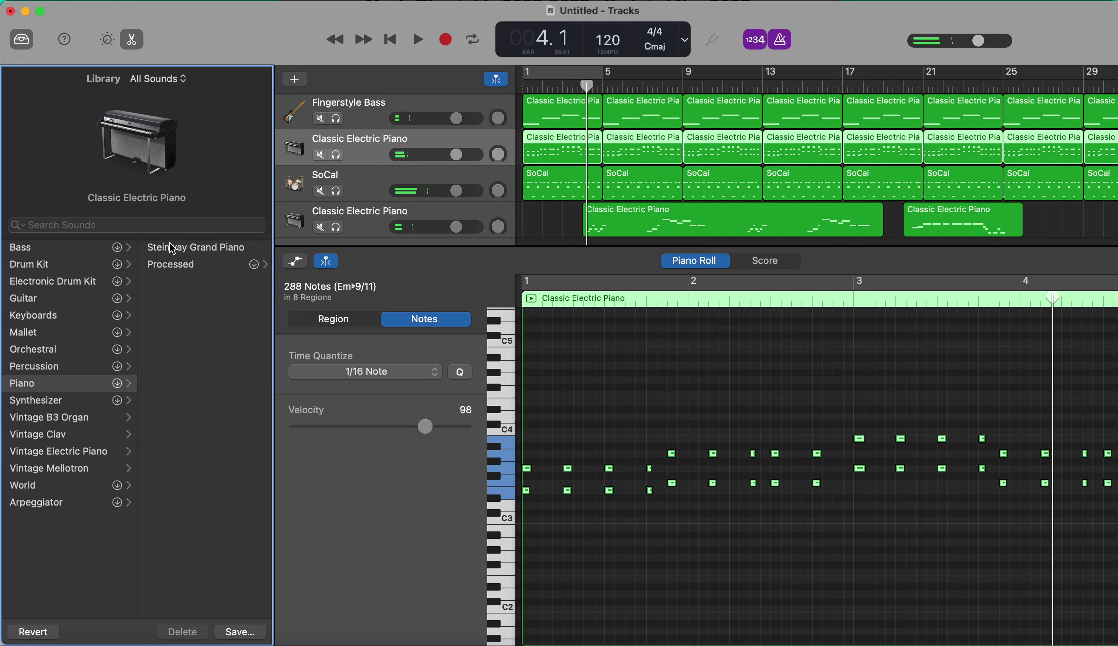
{"action": "left_click", "coordinate": [180, 250]}
{"action": "key", "text": "b"}
{"action": "key", "text": "Return"}
{"action": "key", "text": "space"}
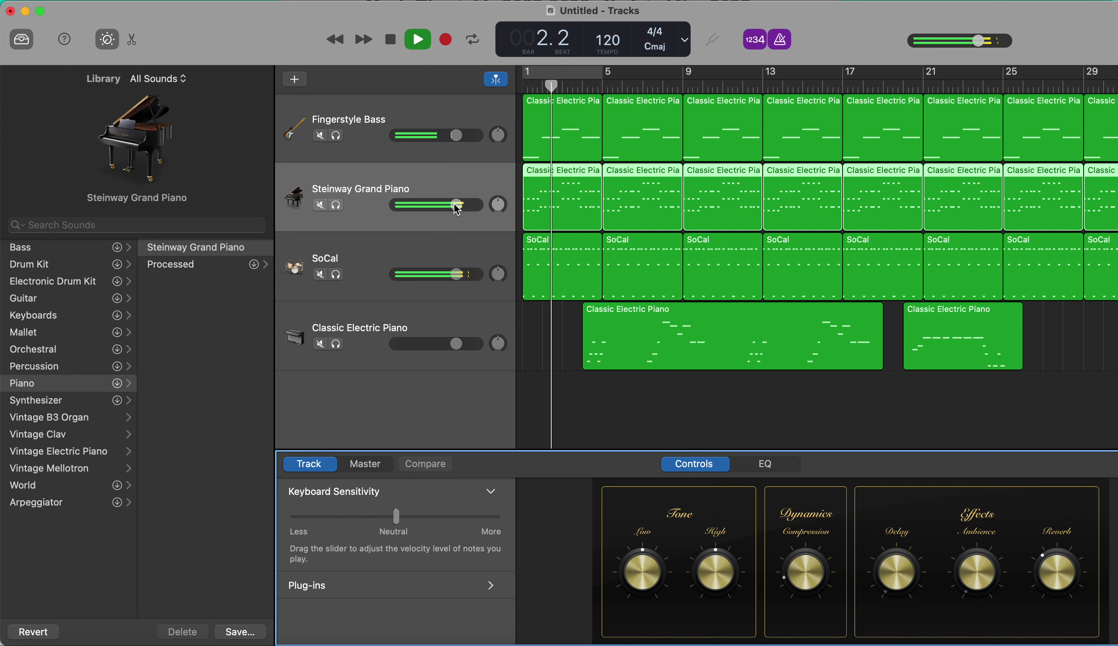
{"action": "left_click_drag", "start_coordinate": [457, 209], "coordinate": [437, 210]}
Change track 4 to Vintage B3 Organ > Bebop Organ and select its regions
{"action": "left_click", "coordinate": [434, 329]}
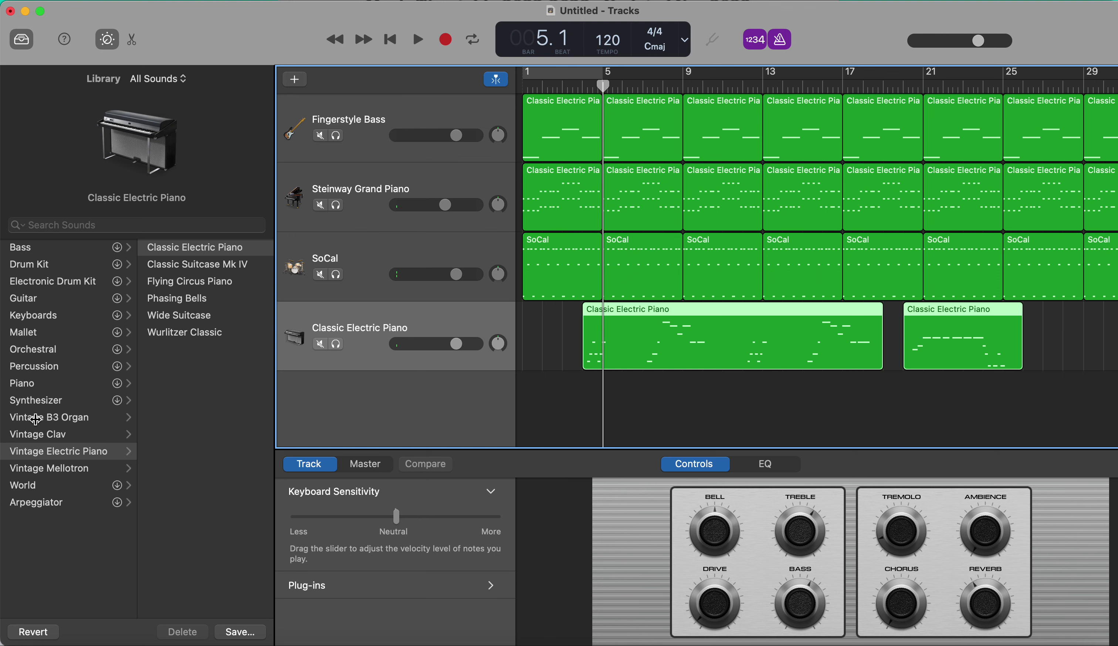
{"action": "left_click", "coordinate": [35, 419]}
{"action": "left_click", "coordinate": [202, 255]}
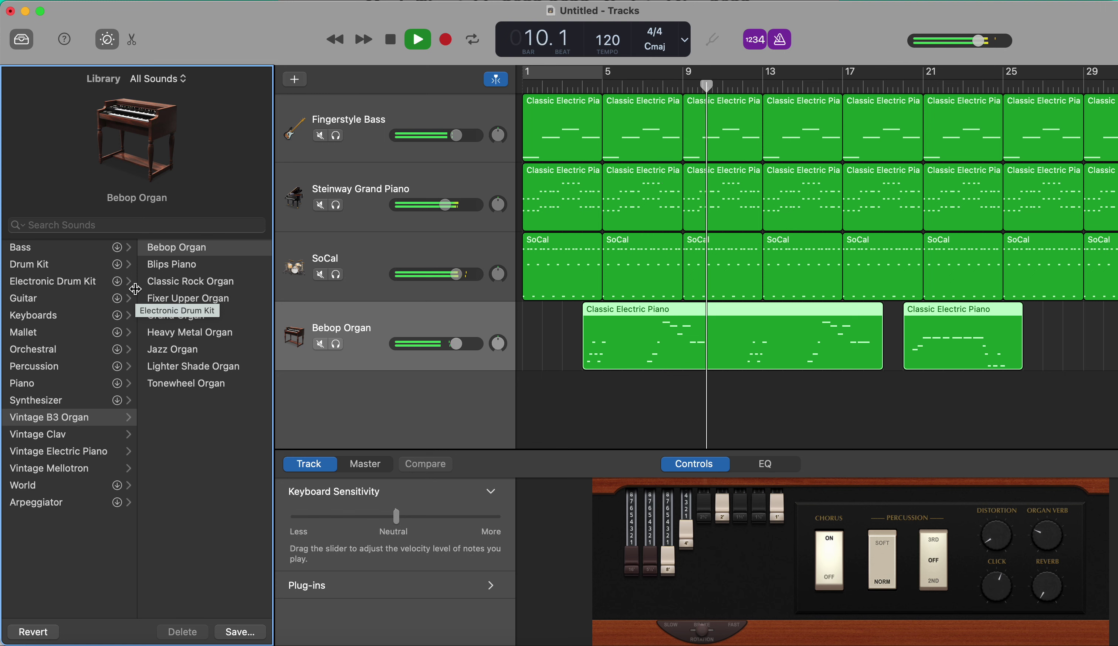
{"action": "key", "text": "space"}
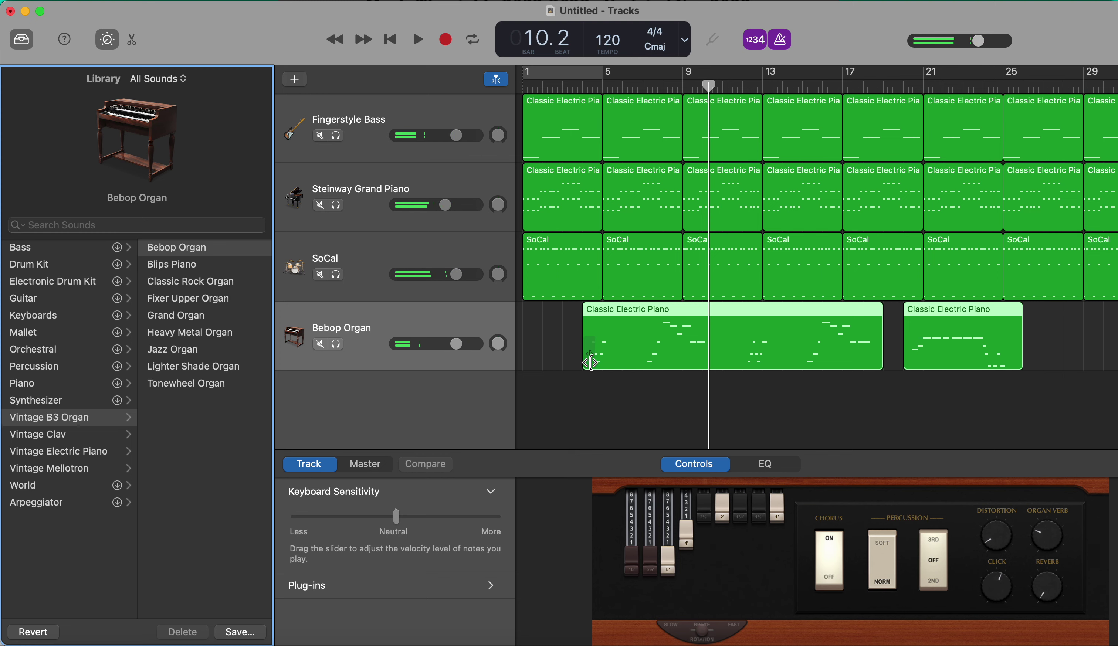
{"action": "left_click_drag", "start_coordinate": [1047, 352], "coordinate": [727, 329]}
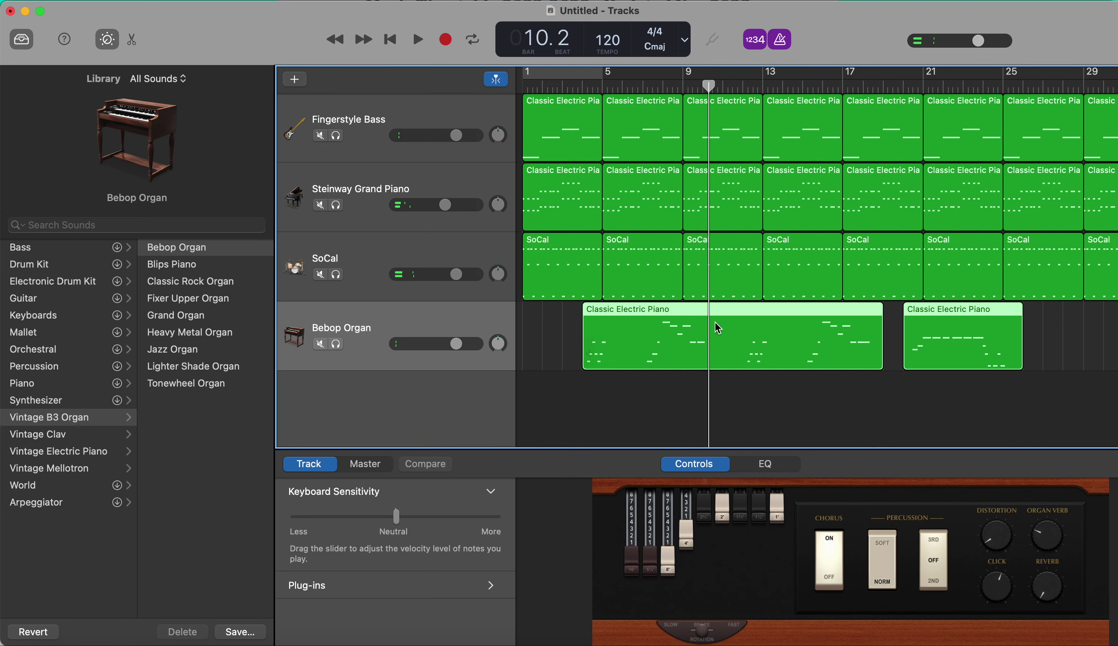
Raise all organ notes one octave and shift them one sixteenth earlier
{"action": "double_click", "coordinate": [718, 328]}
{"action": "left_click", "coordinate": [637, 546]}
{"action": "key", "text": "super+a"}
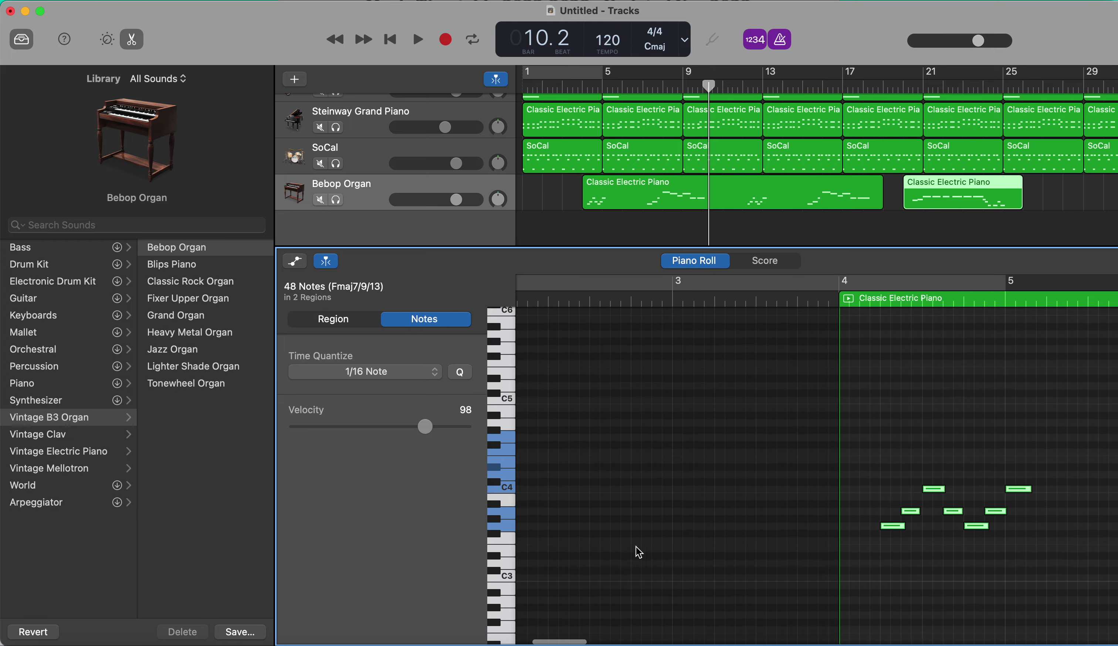
{"action": "scroll", "coordinate": [902, 555], "scroll_direction": "right", "scroll_amount": 1}
{"action": "left_click", "coordinate": [883, 525]}
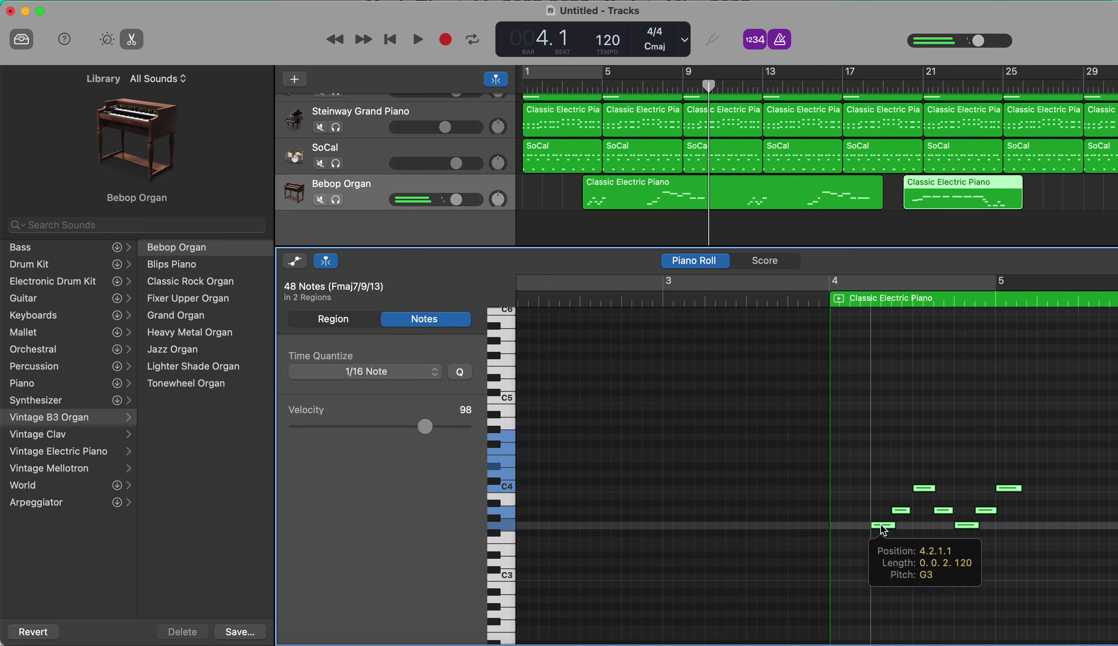
{"action": "left_click_drag", "start_coordinate": [881, 527], "coordinate": [896, 440]}
{"action": "key", "text": "space"}
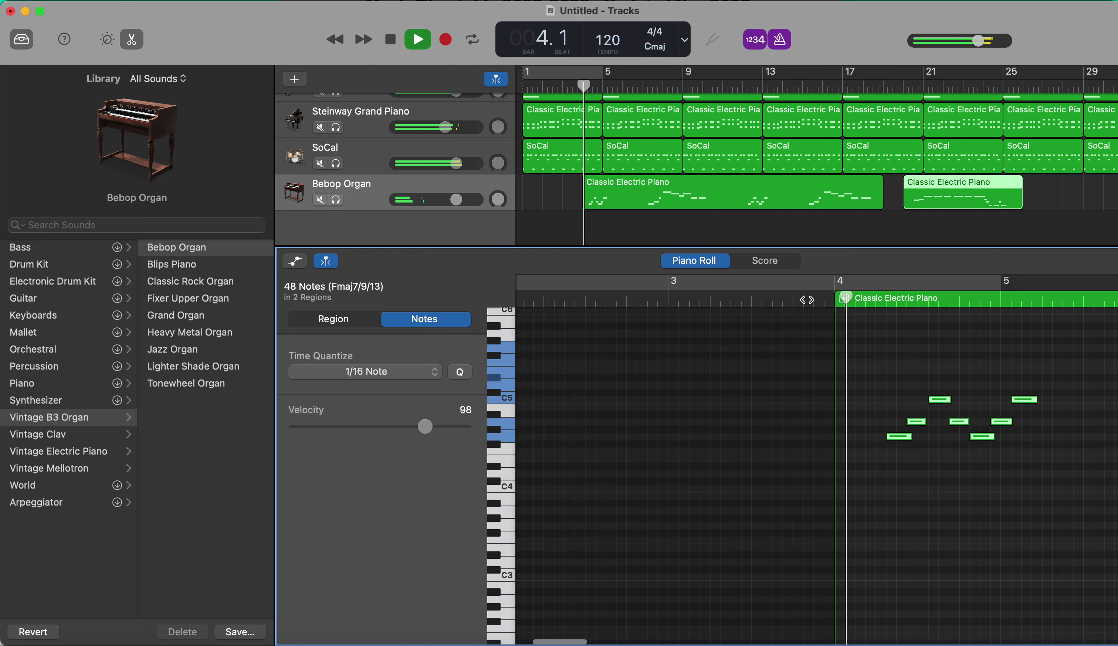
{"action": "key", "text": "space"}
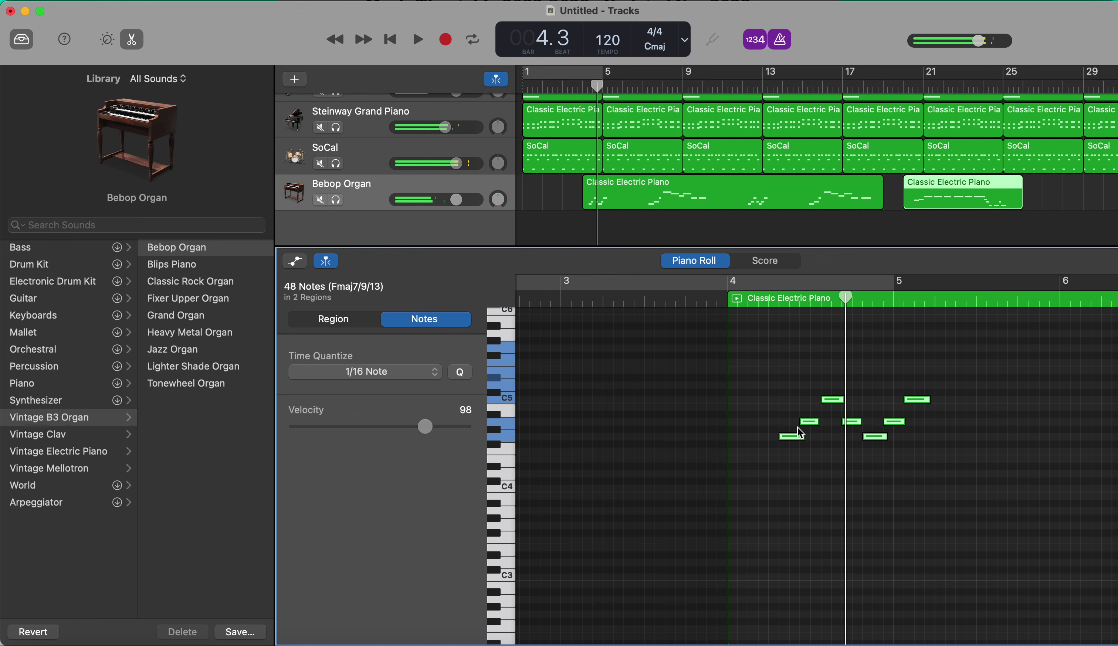
{"action": "left_click_drag", "start_coordinate": [793, 440], "coordinate": [783, 441]}
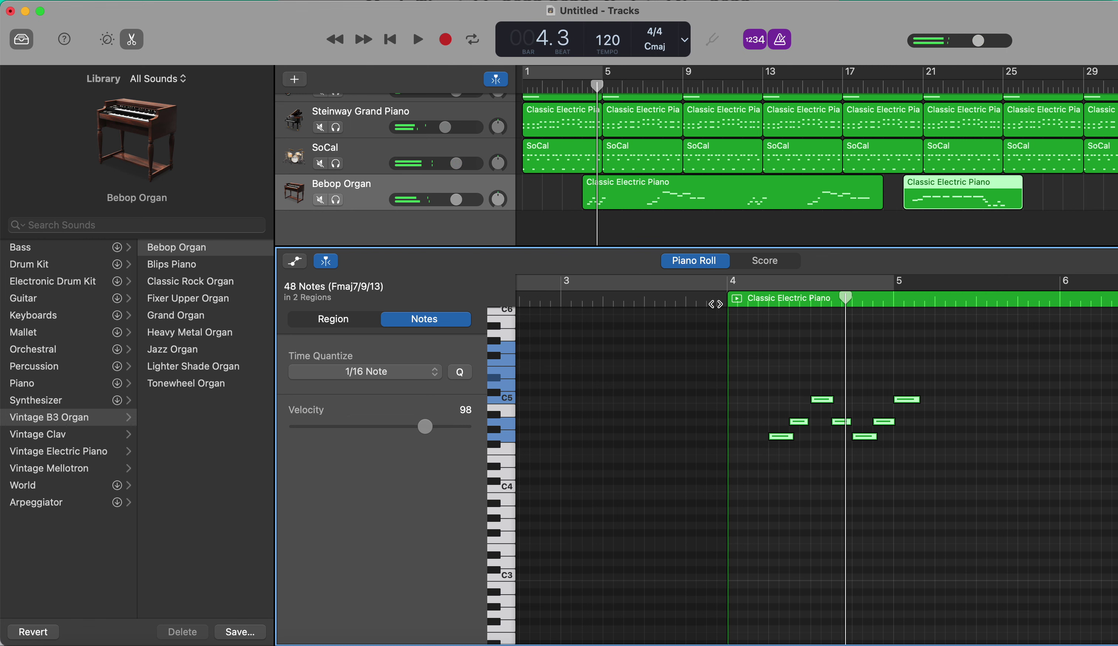
{"action": "key", "text": "space"}
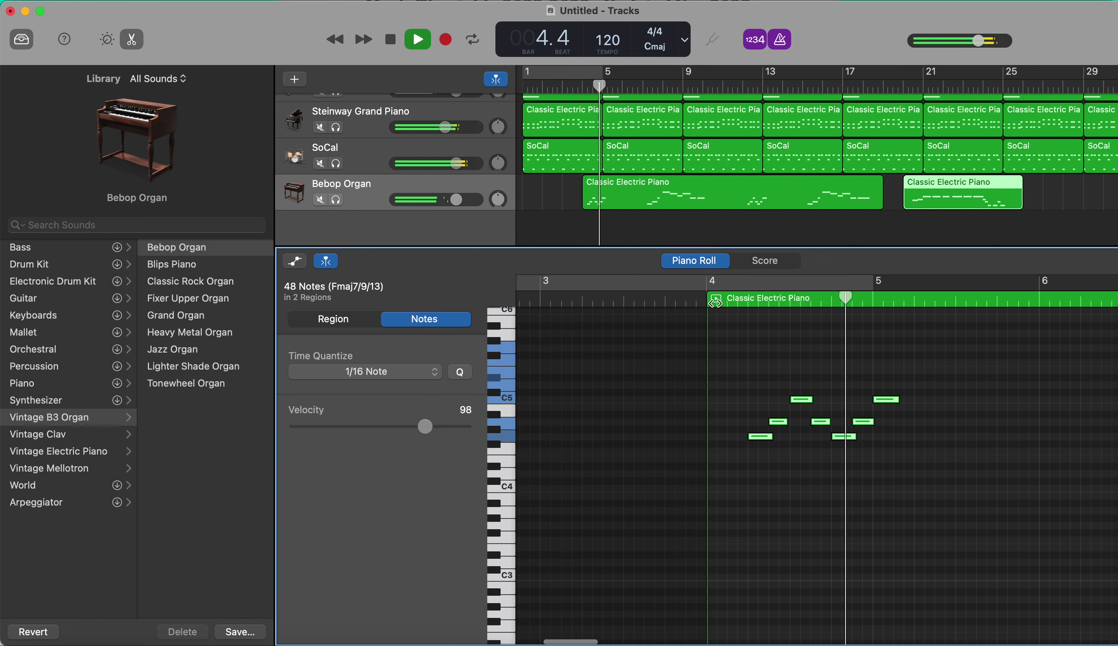
Turn the Bebop Organ volume up to +1.3 dB and stop playback
{"action": "left_click_drag", "start_coordinate": [456, 200], "coordinate": [457, 121]}
{"action": "scroll", "coordinate": [442, 133], "scroll_direction": "up", "scroll_amount": 2}
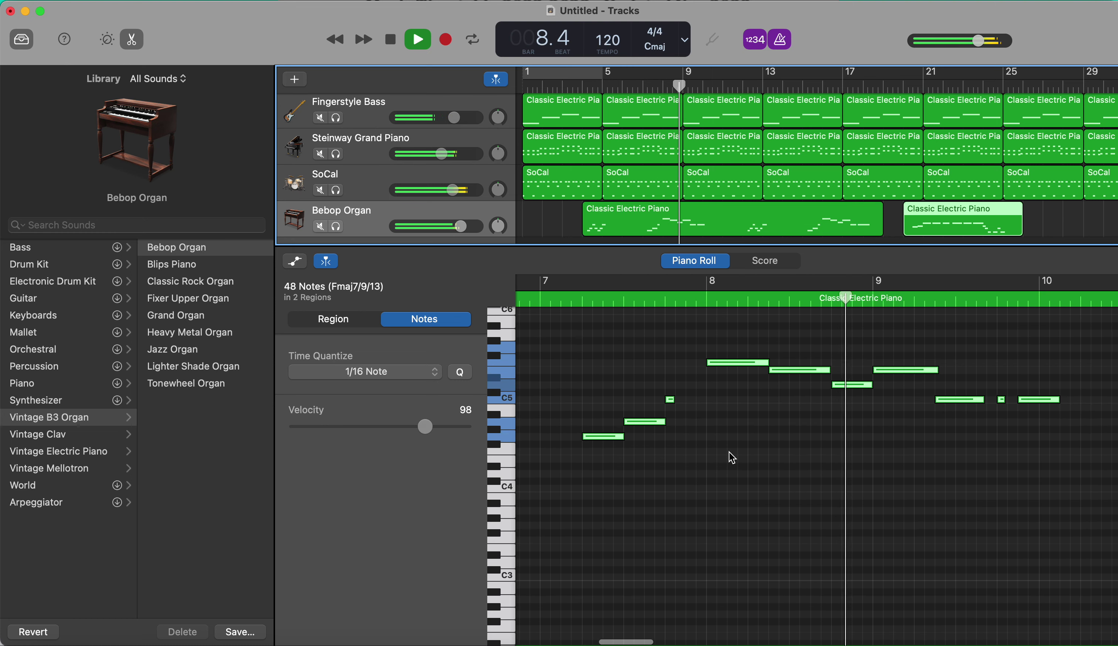
{"action": "key", "text": "space"}
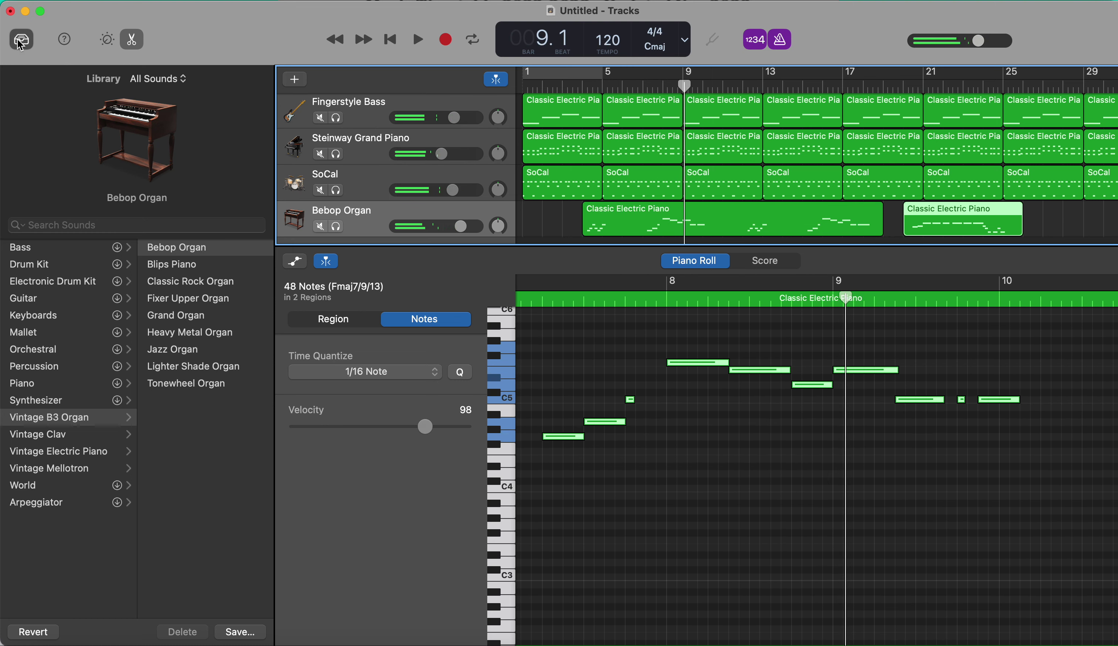
Close the Library and note editor, then play the arrangement from bar 1 to bar 8
{"action": "left_click", "coordinate": [20, 40]}
{"action": "left_click", "coordinate": [134, 49]}
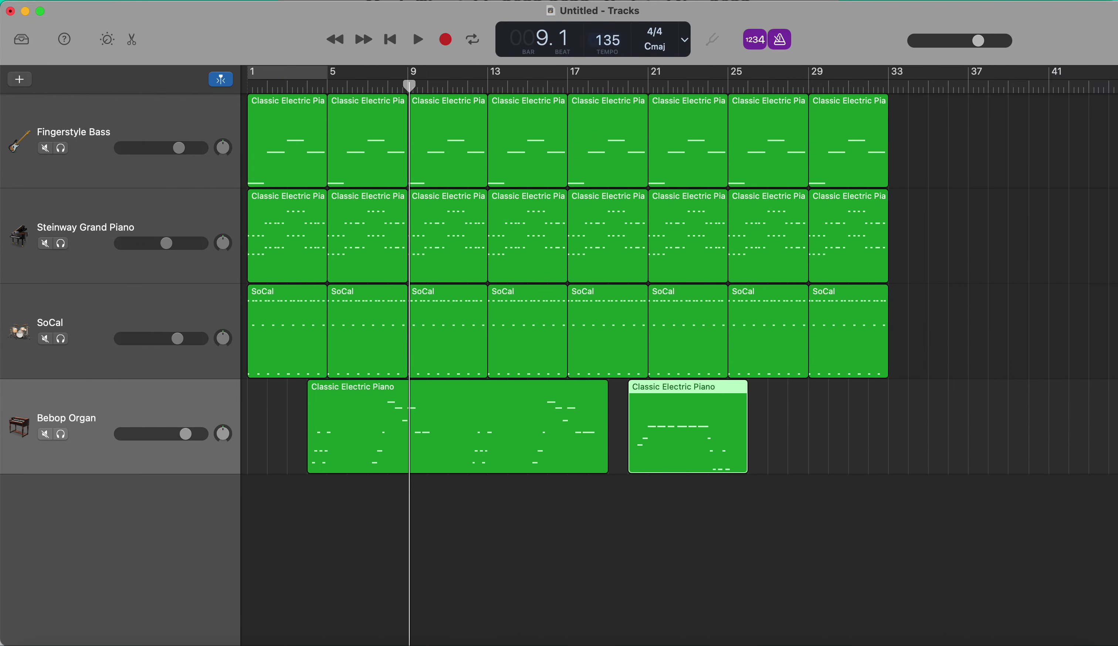
{"action": "key", "text": "Return"}
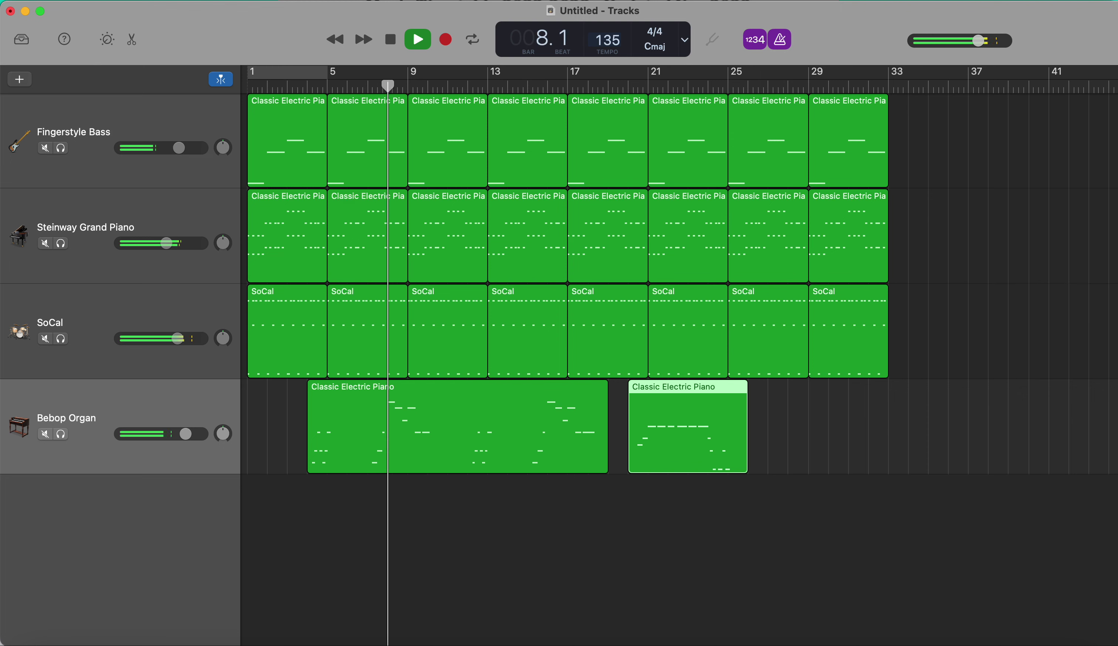
{"action": "key", "text": "space"}
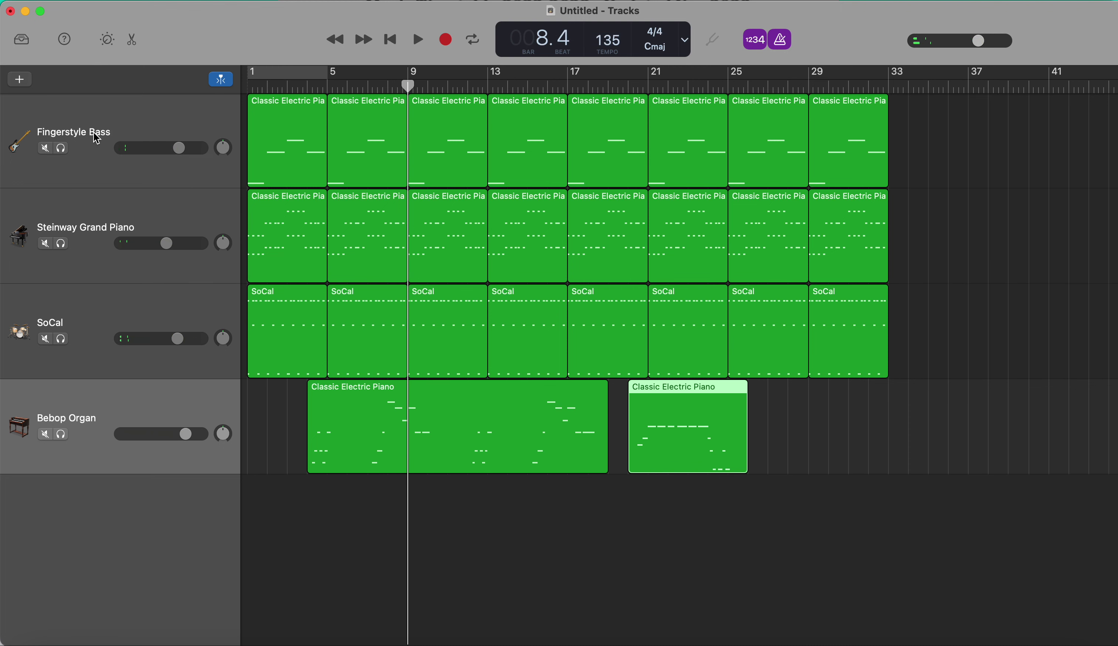
Open Musical Typing (Cmd-K) on Fingerstyle Bass and audition a run of bass notes
{"action": "left_click", "coordinate": [71, 121]}
{"action": "key", "text": "super+k"}
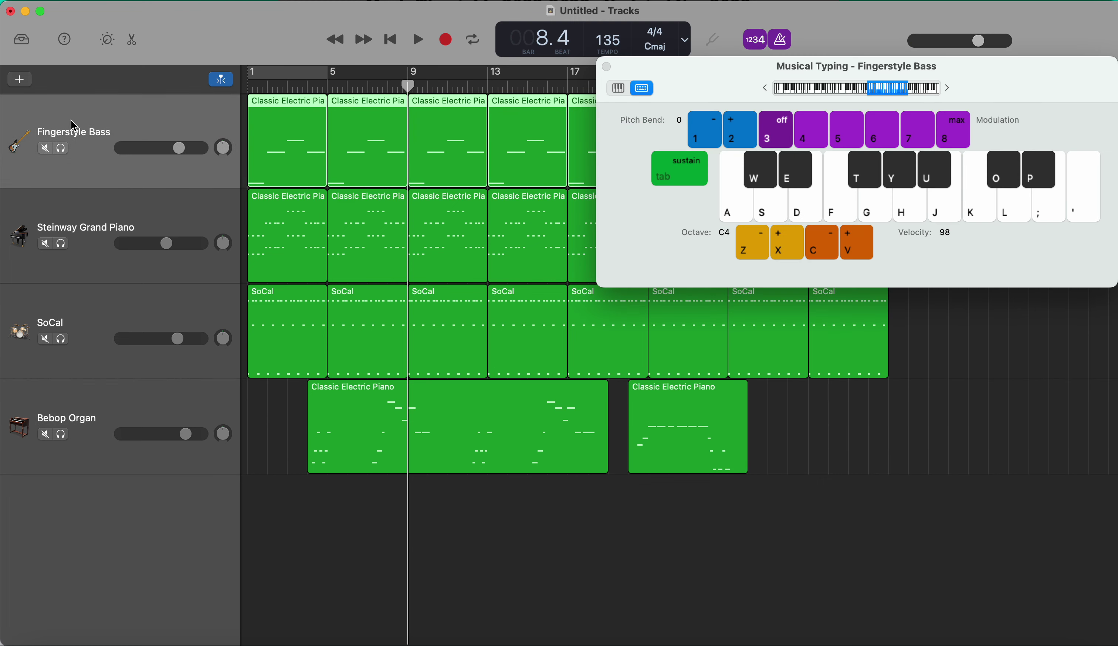
{"action": "key", "text": "a"}
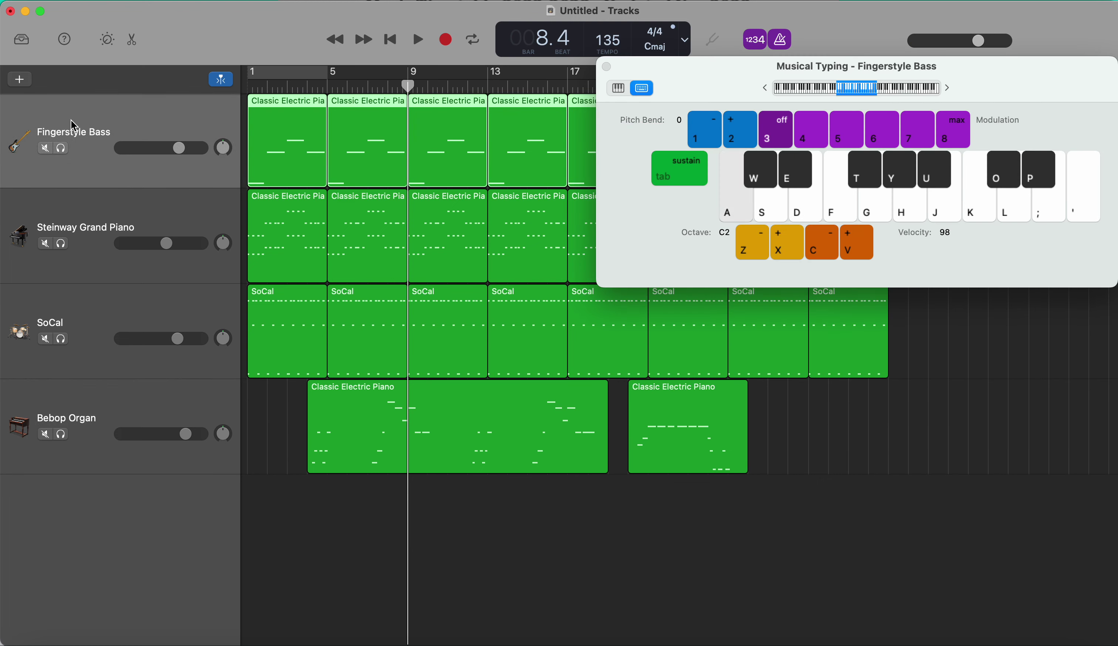
{"action": "key", "text": "d"}
{"action": "key", "text": "g"}
{"action": "key", "text": "f"}
{"action": "key", "text": "h"}
{"action": "key", "text": "k"}
{"action": "key", "text": "g"}
{"action": "key", "text": "l"}
{"action": "key", "text": "f"}
{"action": "key", "text": "d"}
{"action": "key", "text": "s"}
{"action": "key", "text": "a"}
{"action": "key", "text": "d"}
{"action": "key", "text": "g"}
{"action": "key", "text": "f"}
{"action": "key", "text": "h"}
{"action": "key", "text": "k"}
{"action": "key", "text": "f"}
{"action": "key", "text": "g"}
{"action": "key", "text": "j"}
{"action": "key", "text": "l"}
{"action": "key", "text": "f"}
{"action": "key", "text": "d"}
{"action": "key", "text": "s"}
{"action": "key", "text": "a"}
Audition SoCal drum hits, then play the song from bar 1 briefly
{"action": "left_click", "coordinate": [99, 316]}
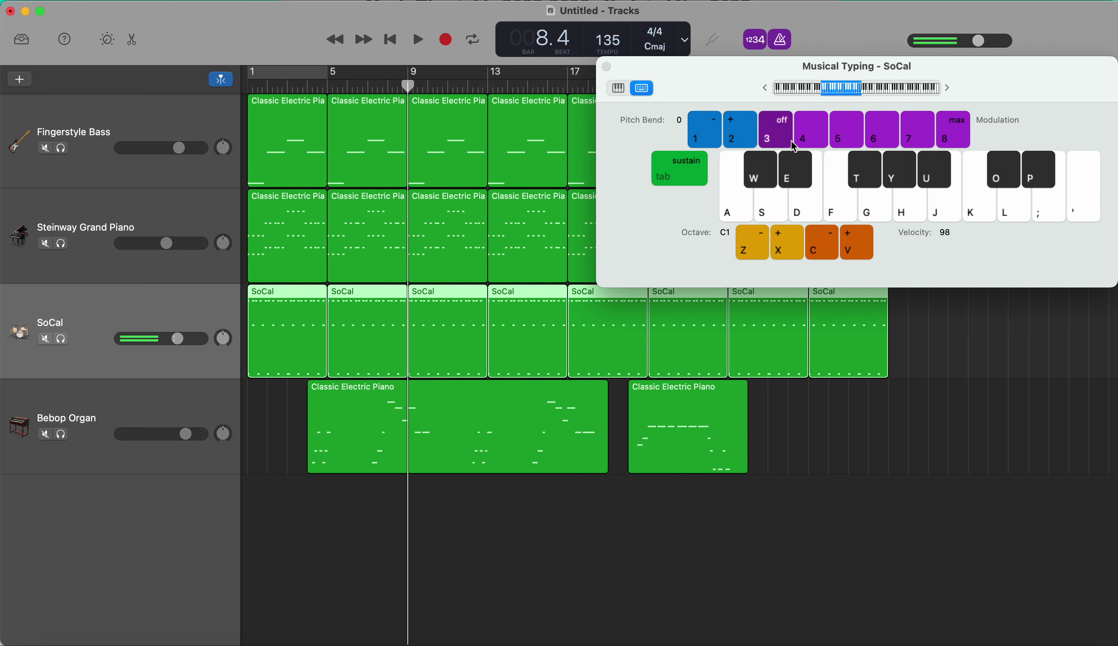
{"action": "key", "text": "f"}
{"action": "key", "text": "f"}
{"action": "key", "text": "f"}
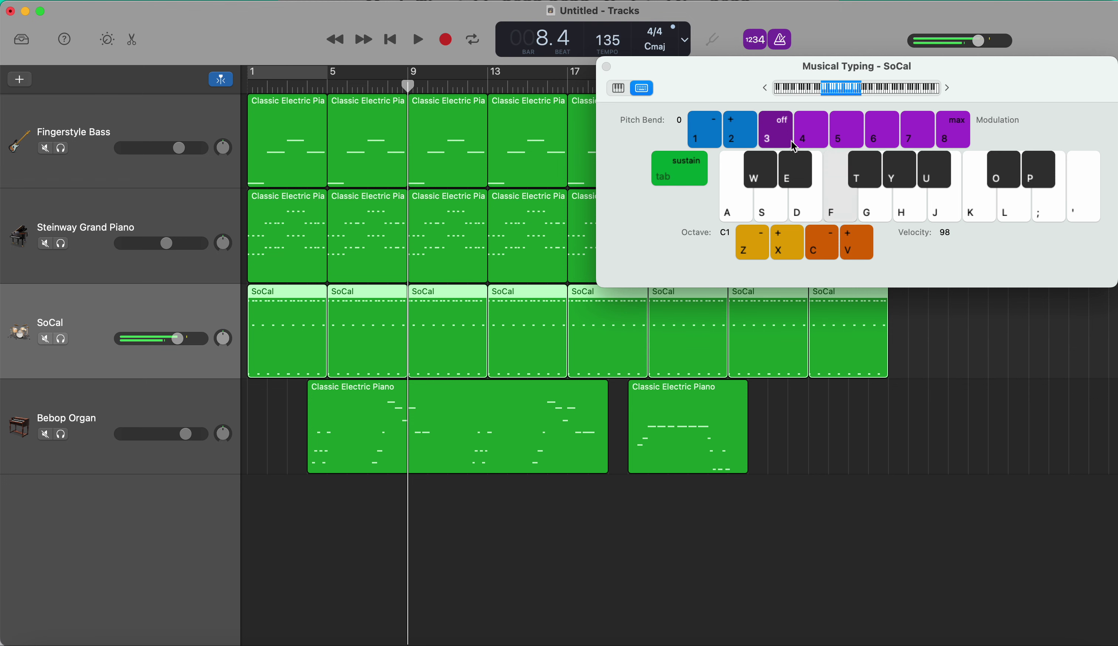
{"action": "key", "text": "f"}
{"action": "key", "text": "f"}
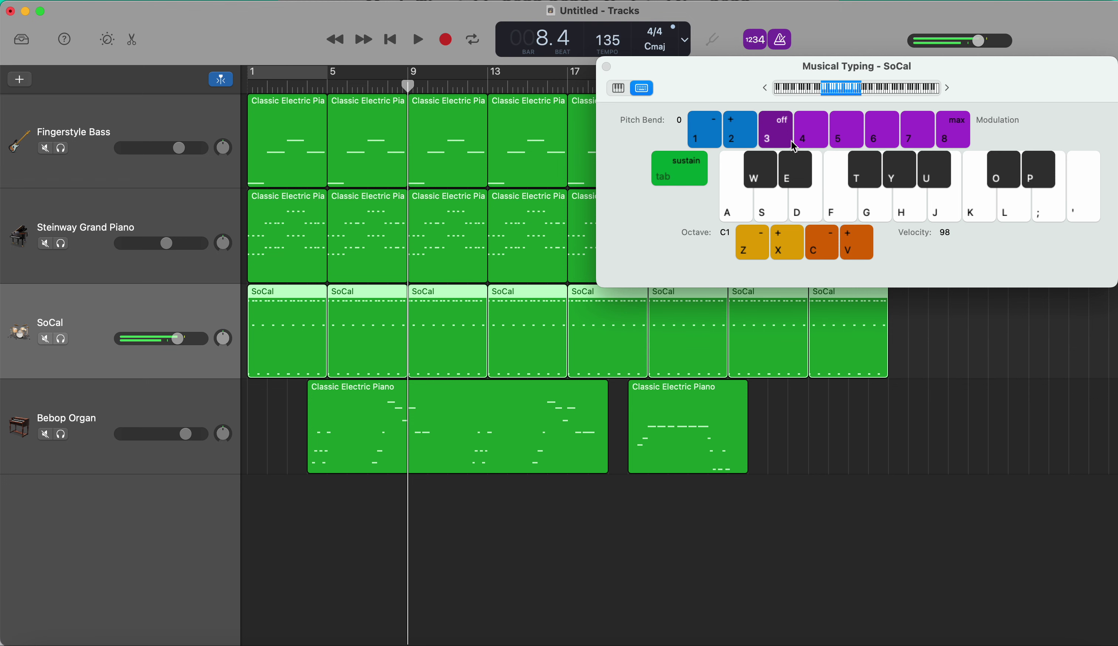
{"action": "key", "text": "f"}
{"action": "key", "text": "w"}
{"action": "key", "text": "w"}
{"action": "key", "text": "w"}
{"action": "key", "text": "Return"}
{"action": "key", "text": "space"}
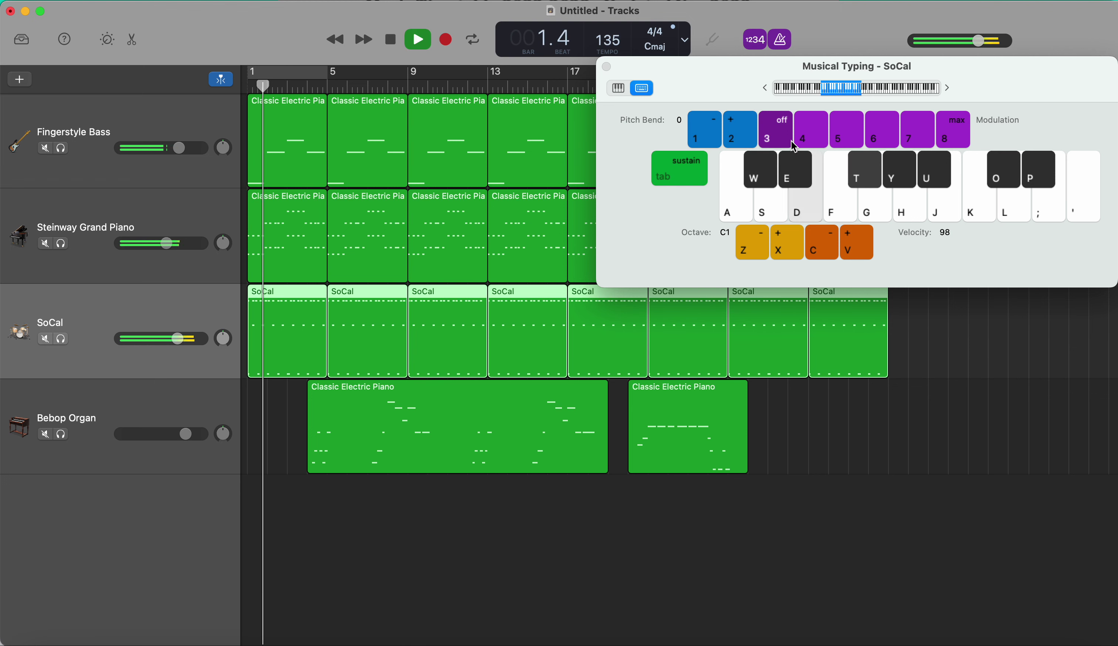
{"action": "key", "text": "space"}
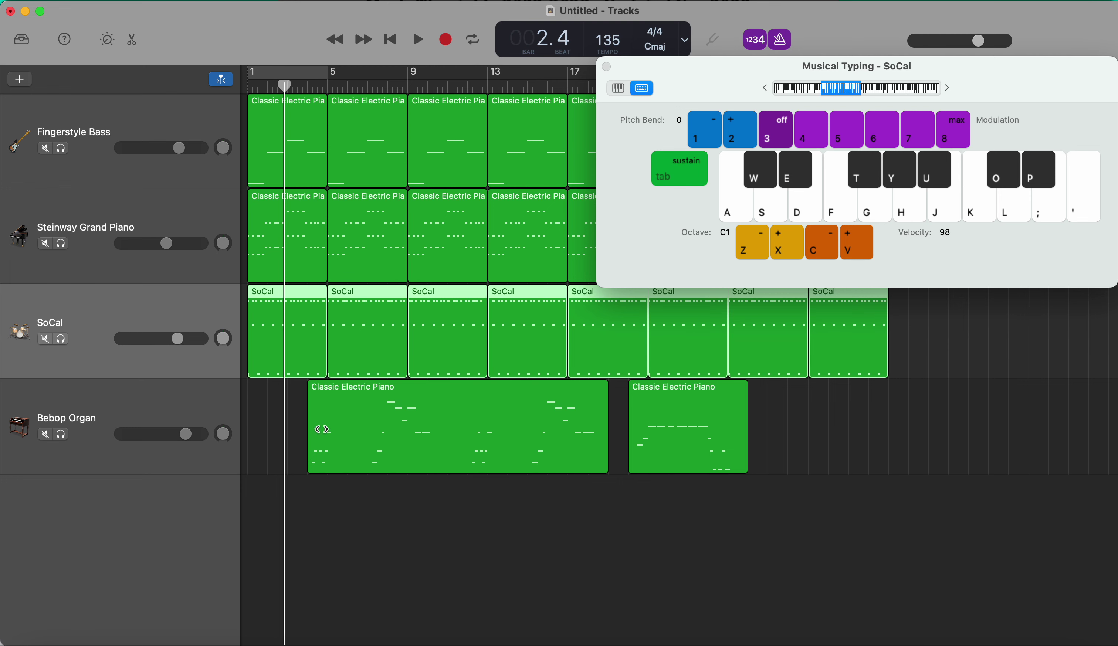
{"action": "left_click", "coordinate": [431, 516]}
{"action": "scroll", "coordinate": [433, 516], "scroll_direction": "right", "scroll_amount": 3}
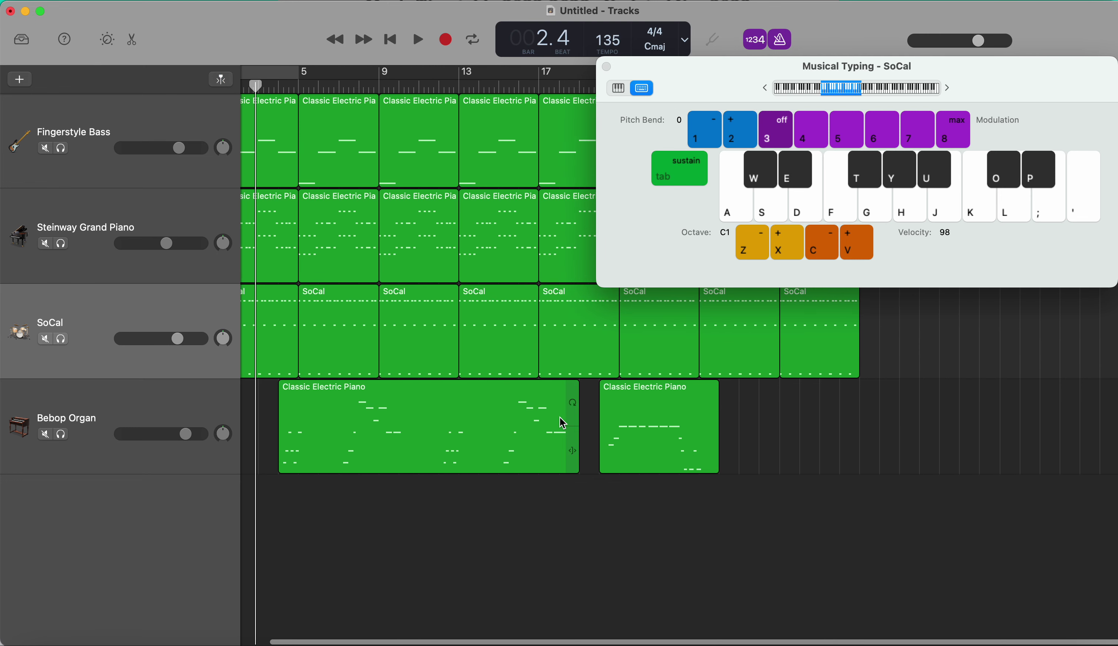